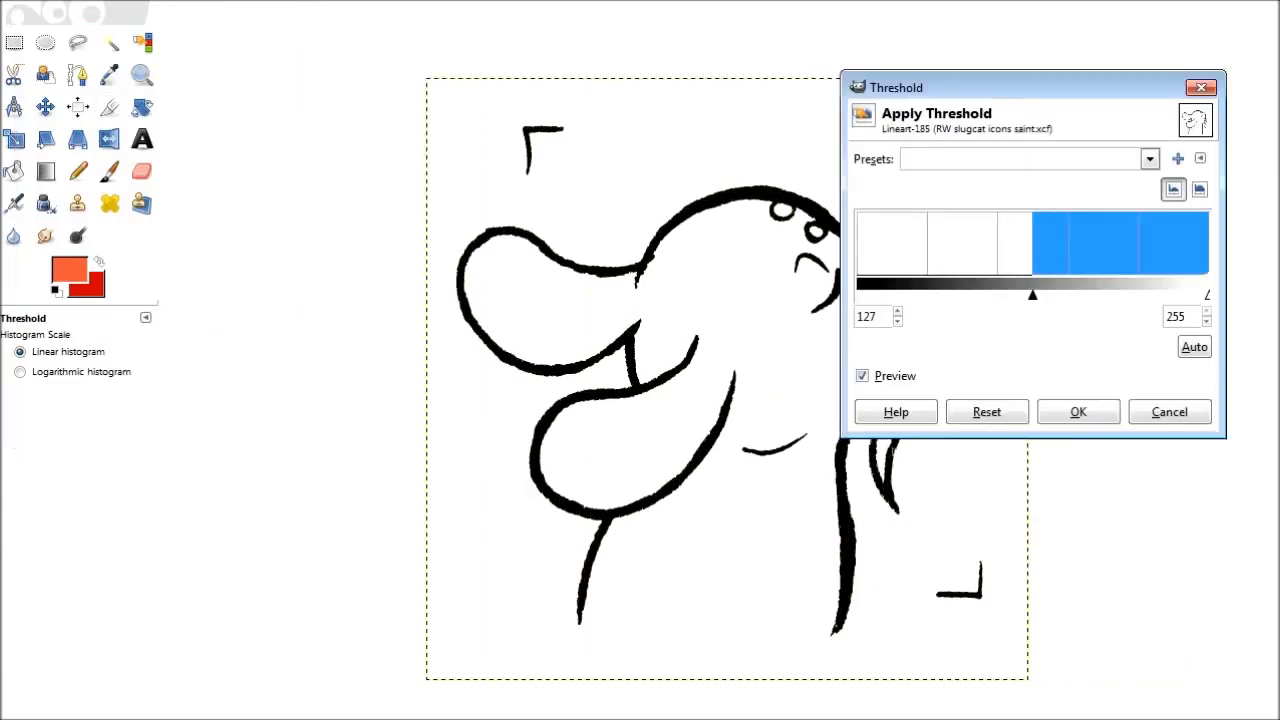
Step: Apply Threshold to the lineart layer with a range of 215 to 255, trying 200 as the lower value in between
type("5")
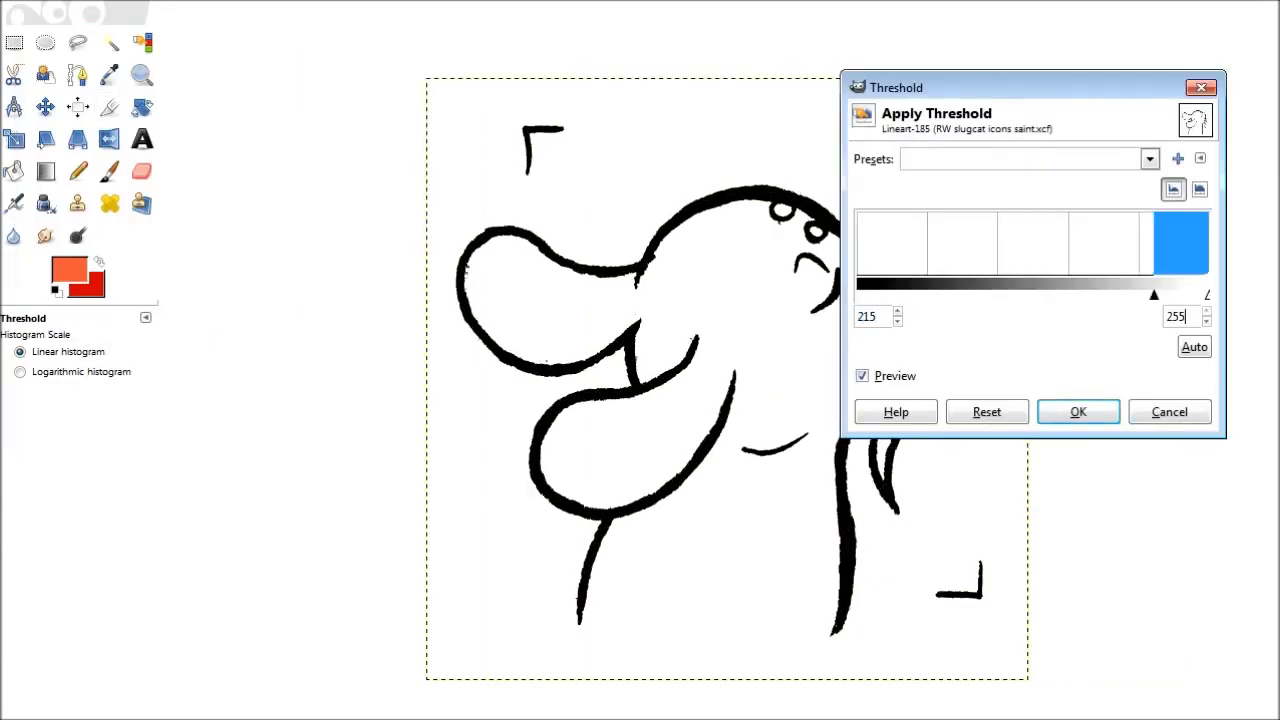
key("Return")
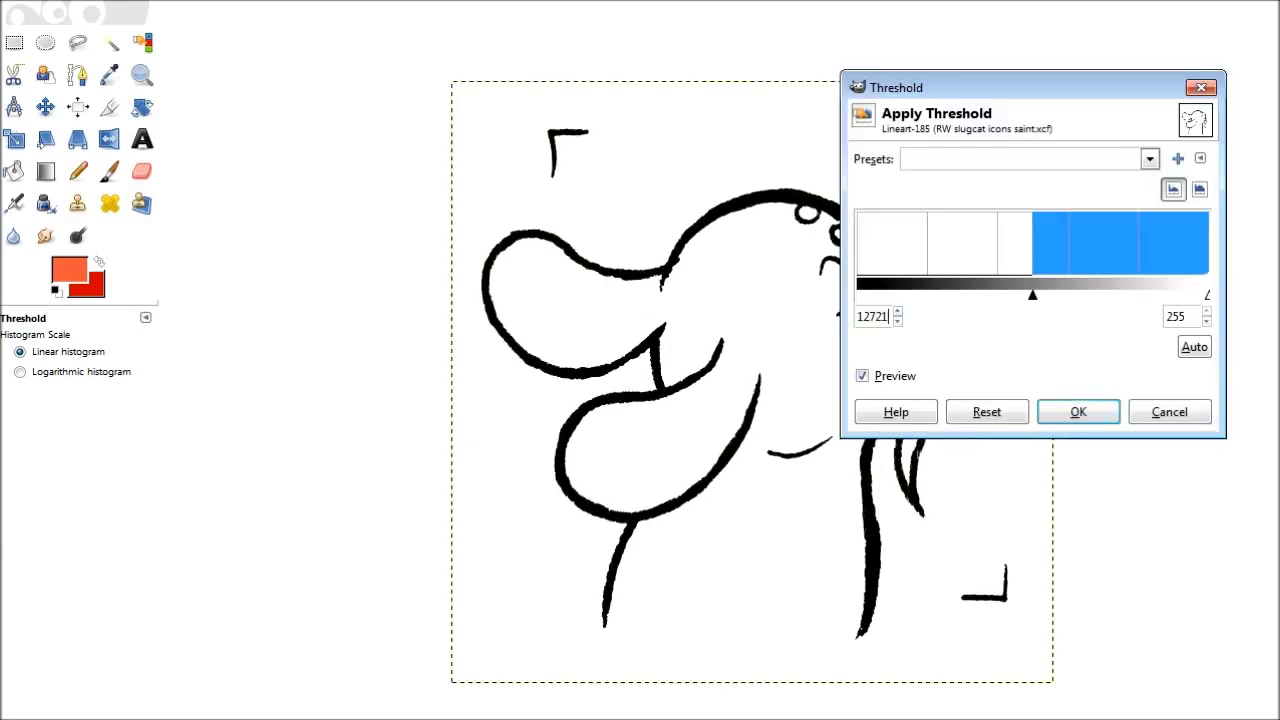
type("21")
type("00")
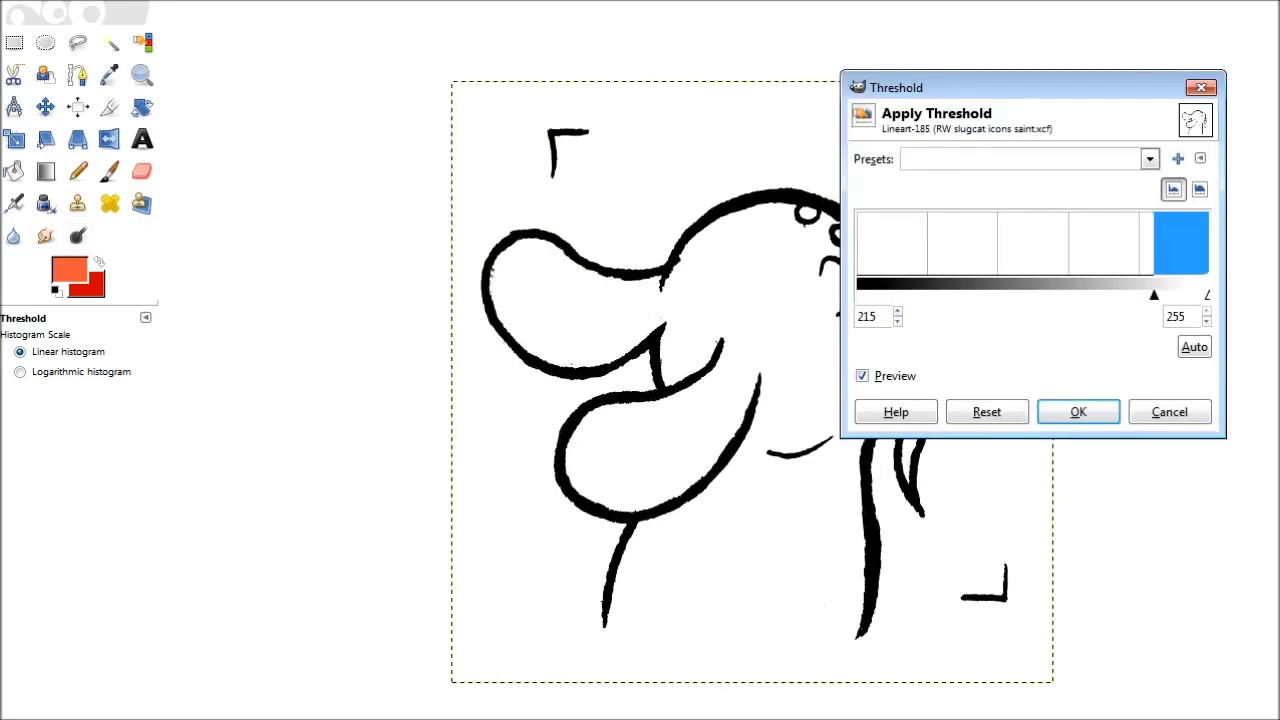
key("Tab")
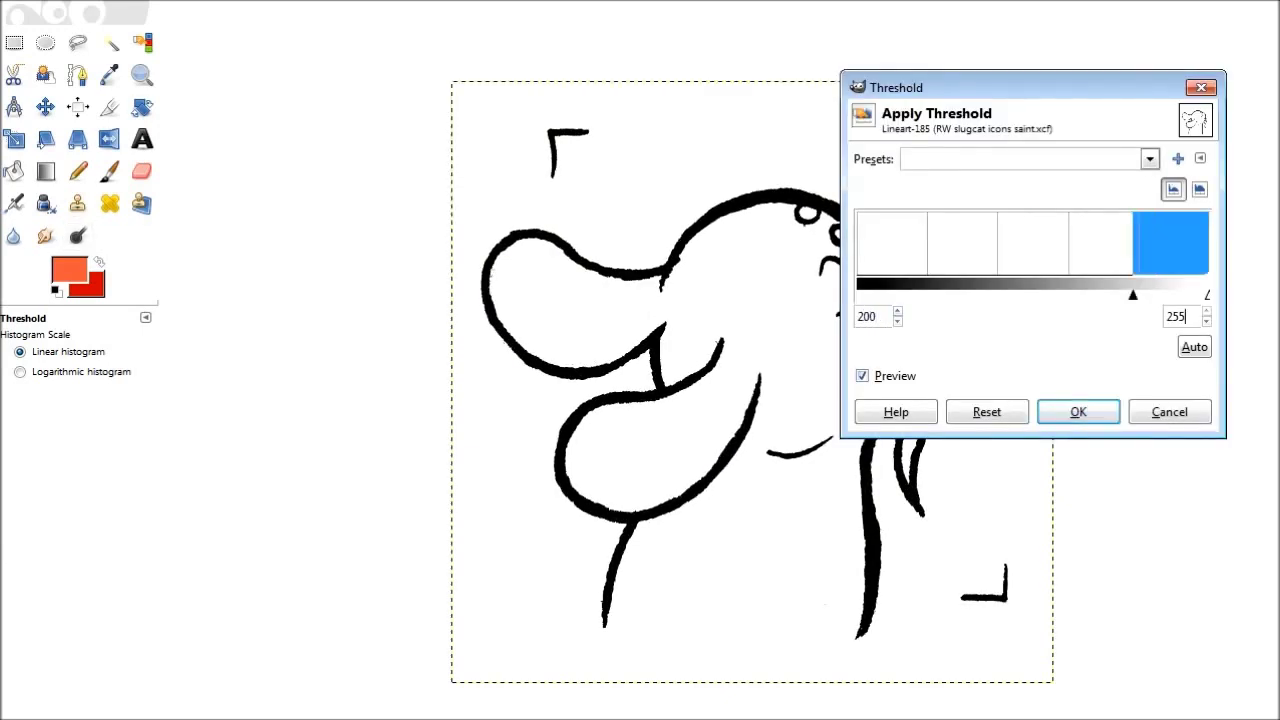
key("Tab")
double_click(870, 316)
type("215")
key("Tab")
left_click(1268, 408)
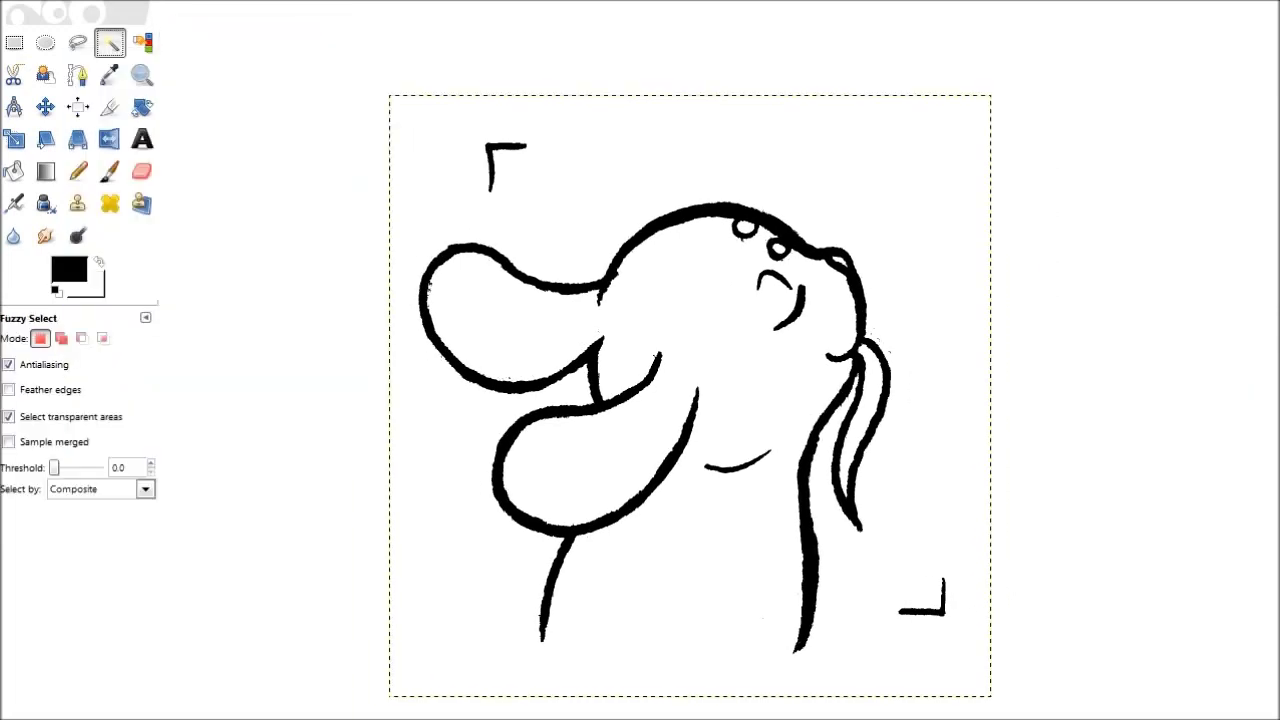
Step: Shrink the fuzzy selection by 2 pixels with shrinking from the image border enabled, and switch to Bucket Fill
key("shift")
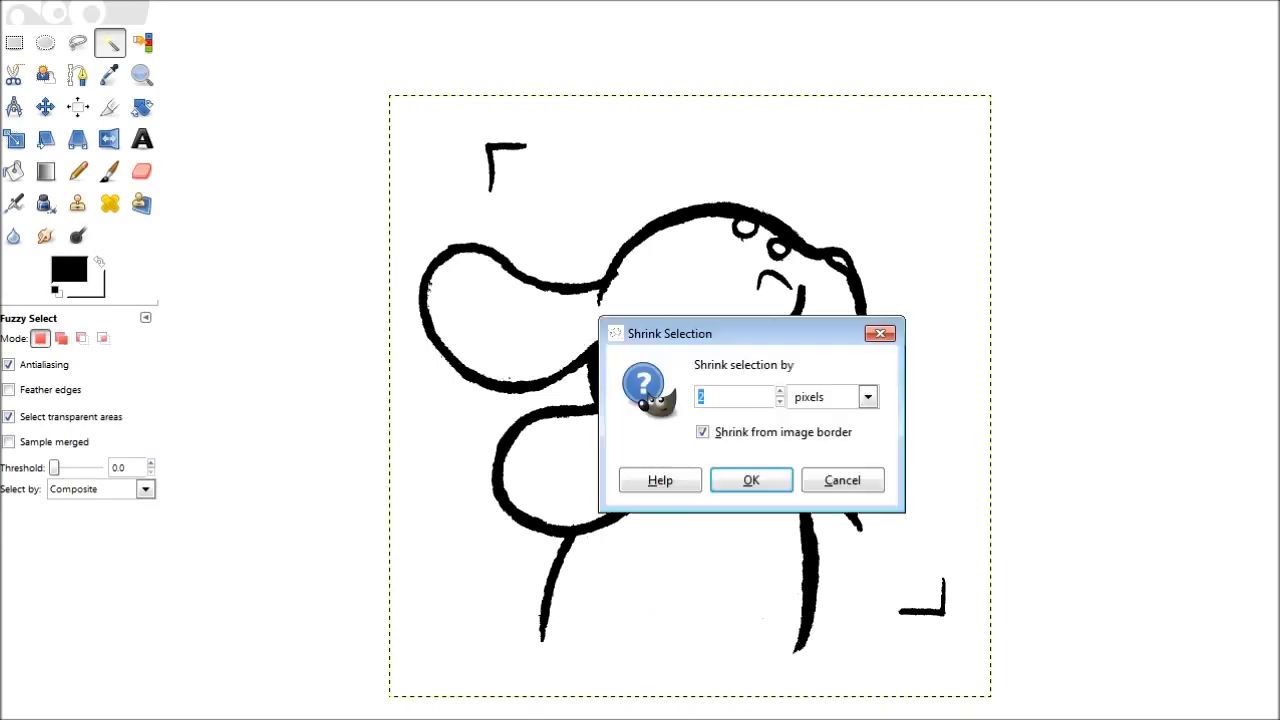
key("Return")
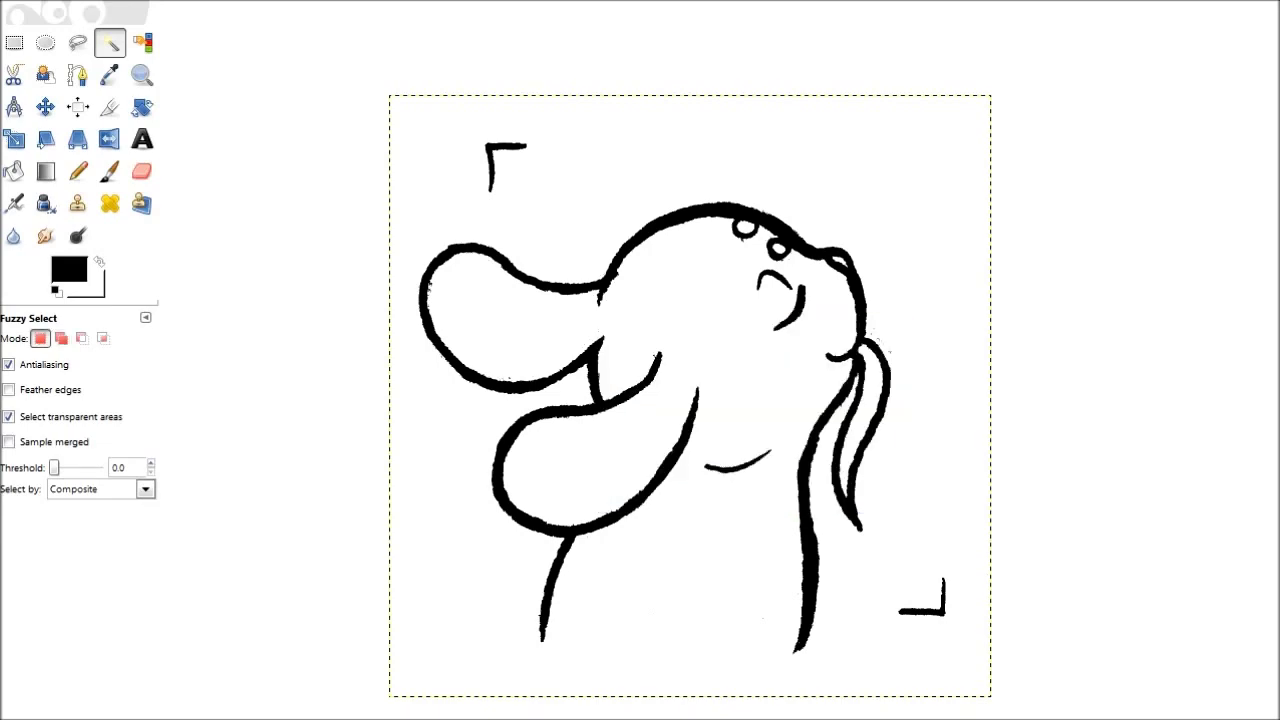
key("shift+b")
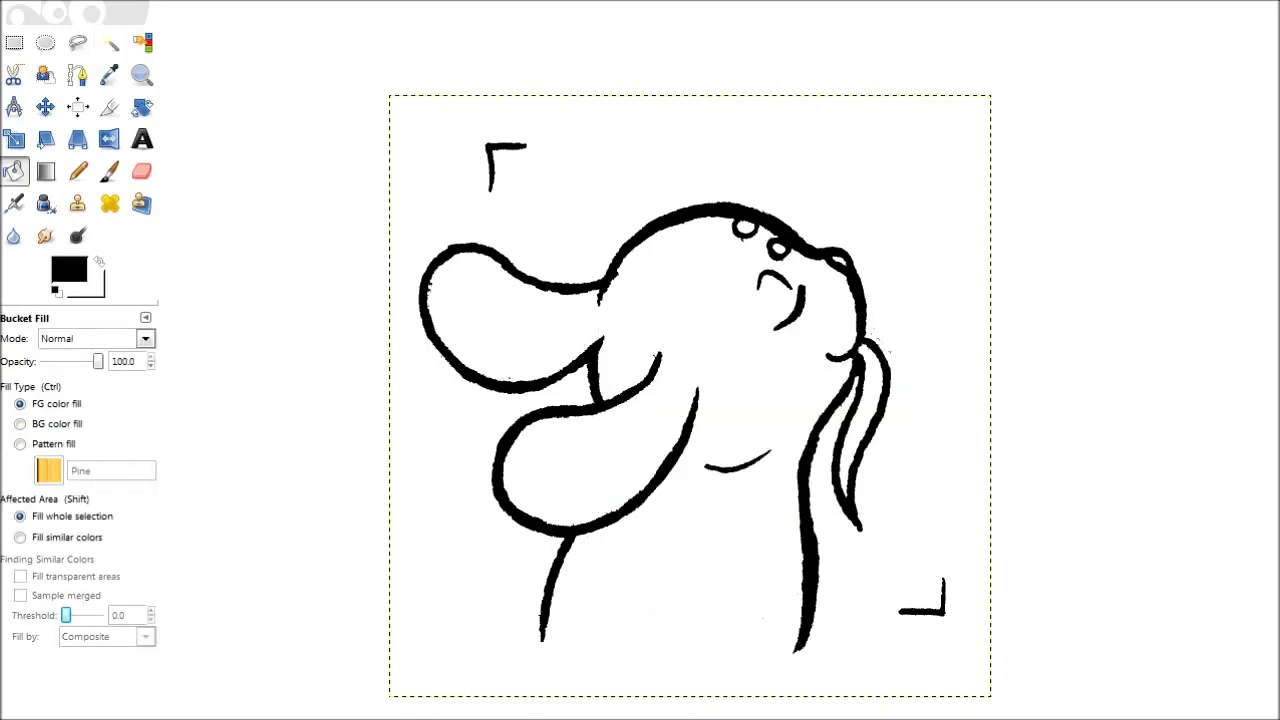
Step: Inspect the lineart up close and clear the stray specks around its lines using Fuzzy Select
key("2")
key("shift+e")
key("period")
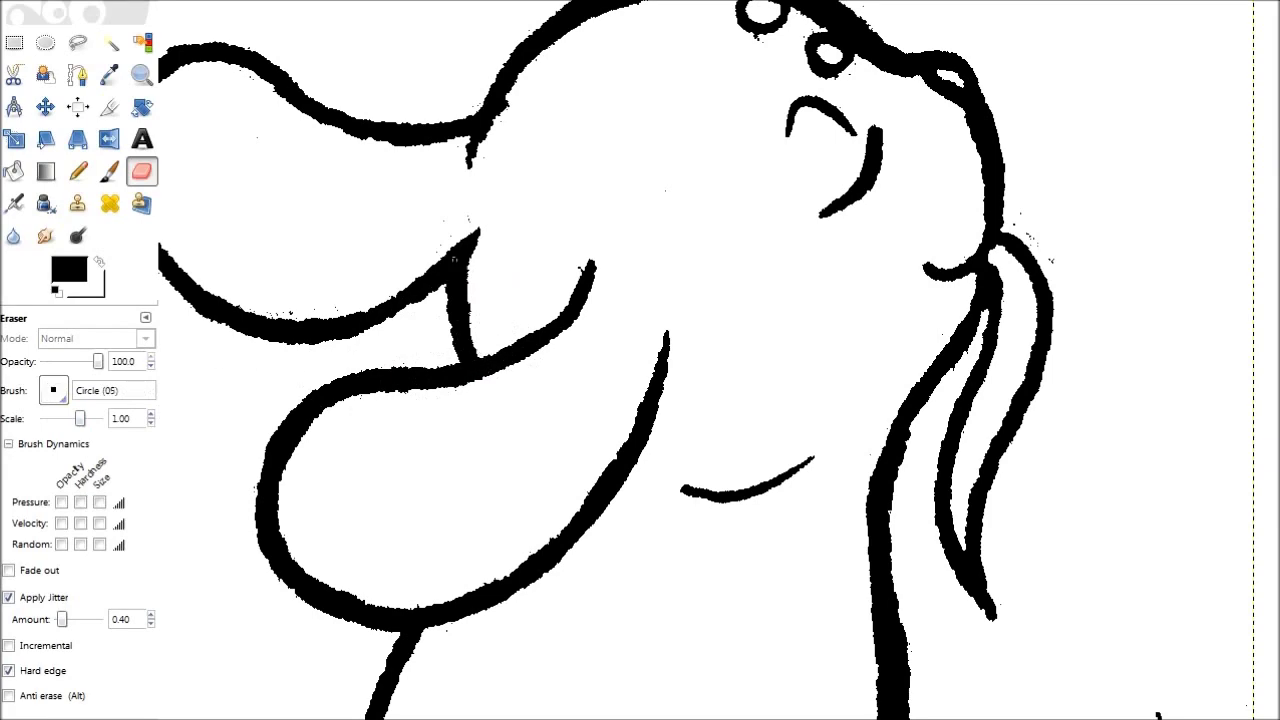
scroll(1157, 714, "up", 5)
left_click(110, 42)
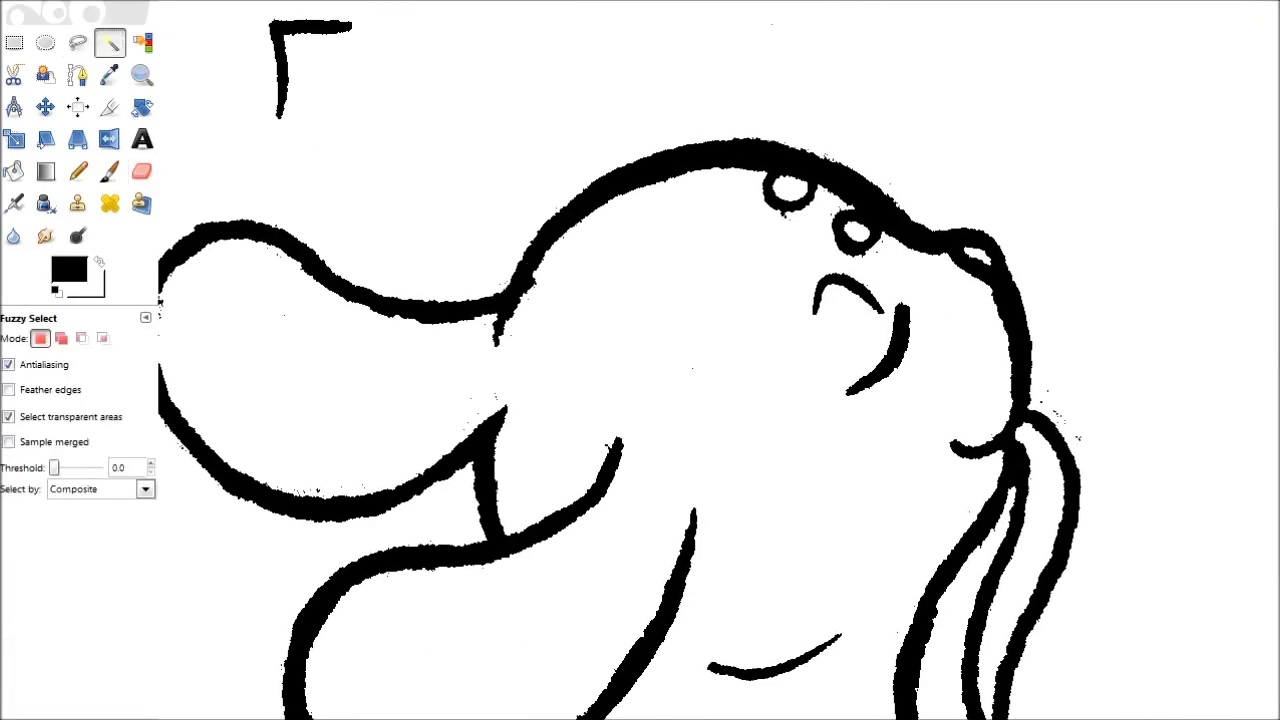
scroll(720, 400, "down", 10)
key("ctrl+a")
key("shift+ctrl+j")
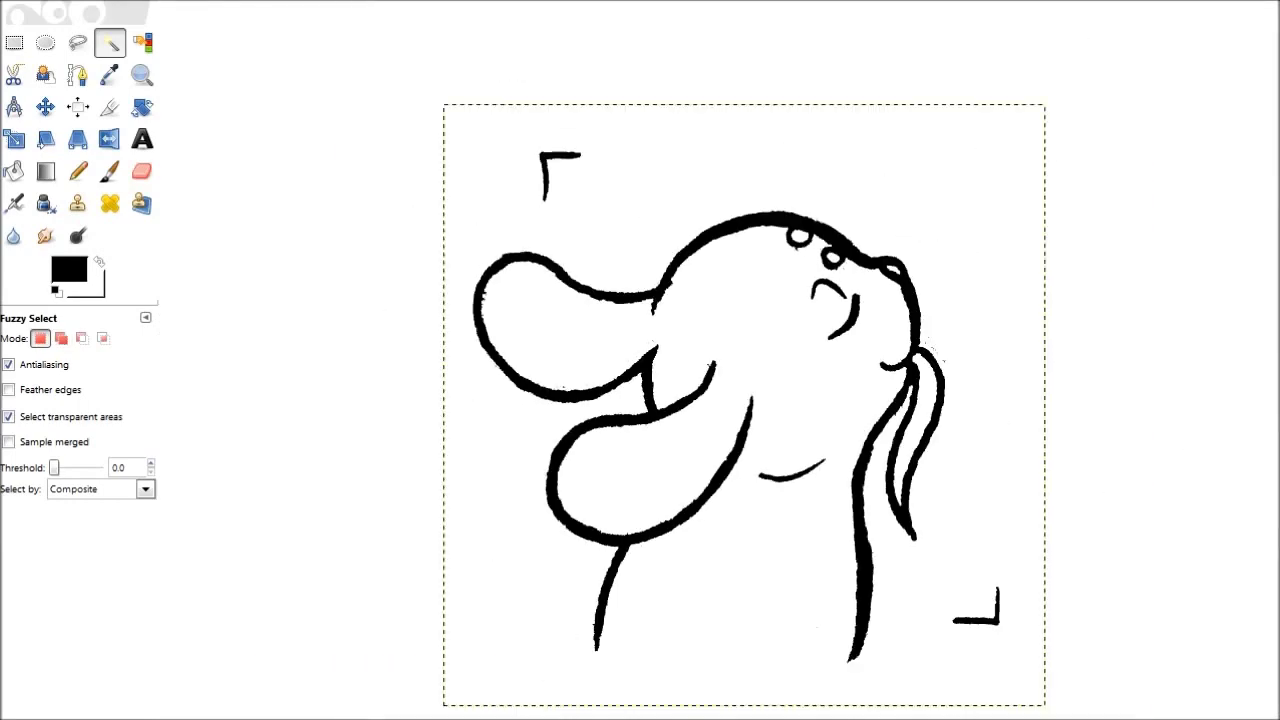
key("ctrl")
scroll(664, 256, "up", 3)
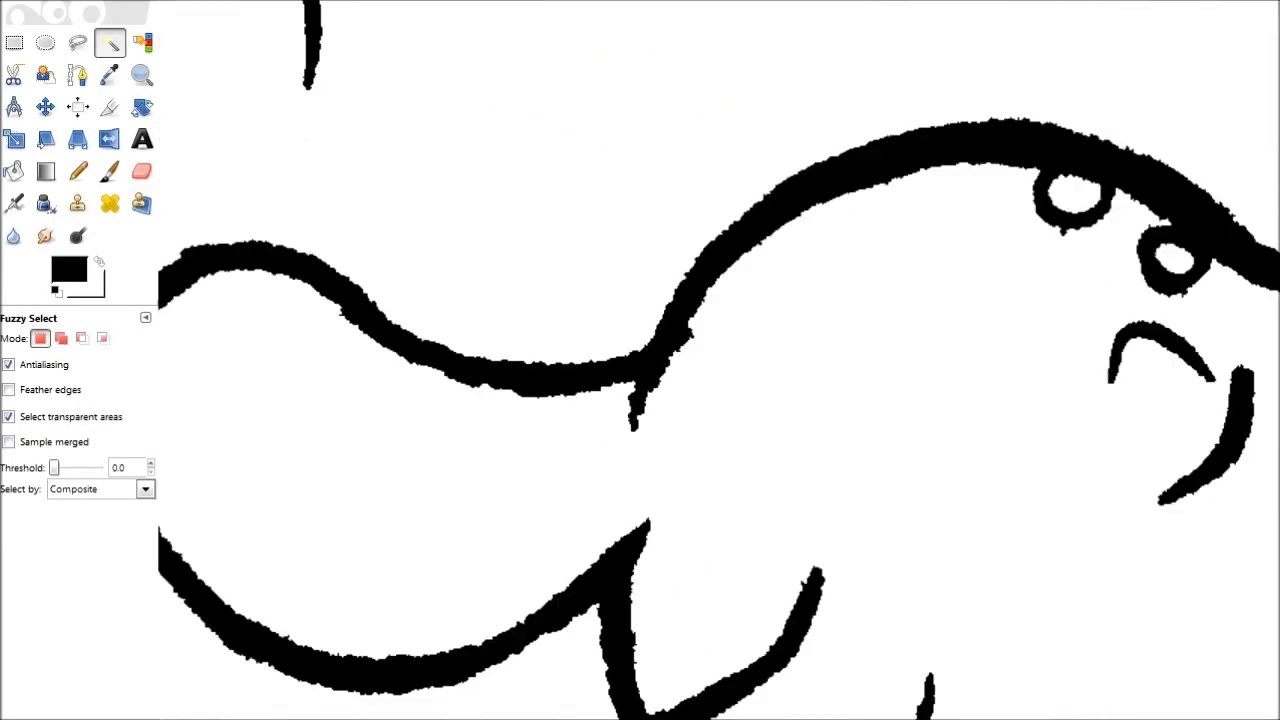
Step: Erase the small bump where the upper ear's line meets the head, using the Circle (05) brush
key("shift+e")
scroll(685, 330, "up", 1)
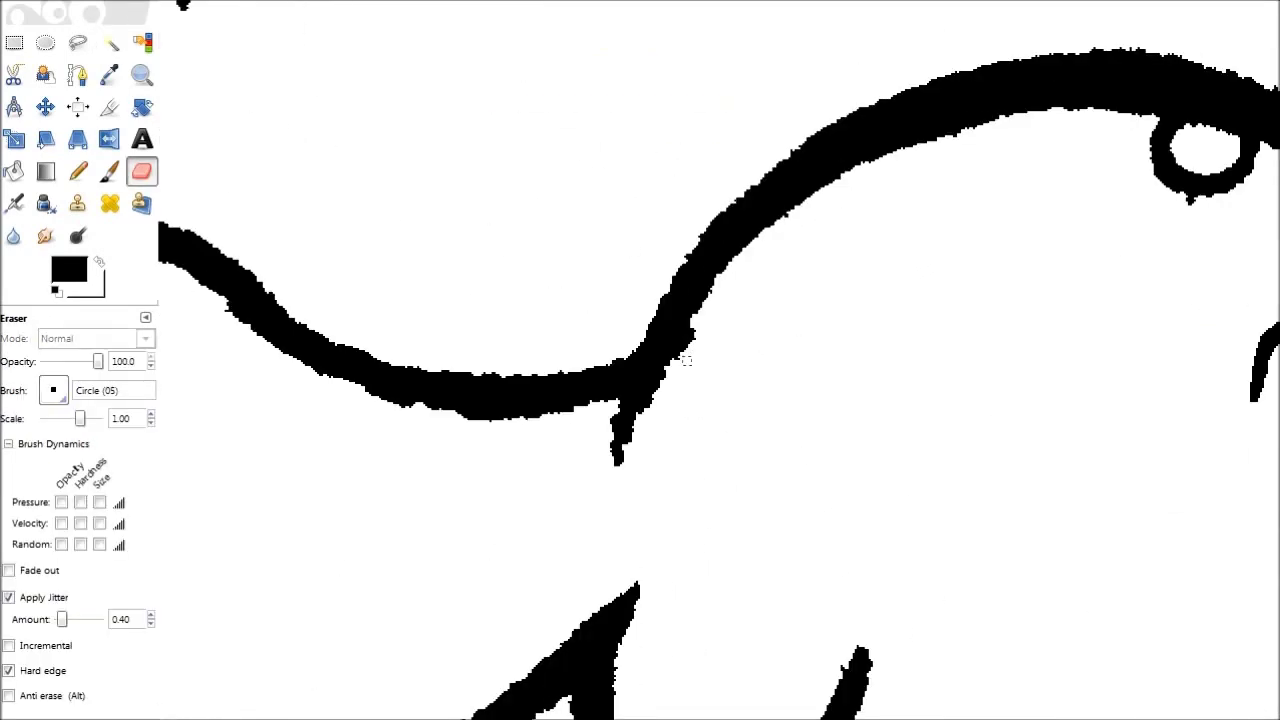
left_click_drag(686, 350, 680, 358)
scroll(686, 336, "left", 5)
scroll(686, 336, "up", 1)
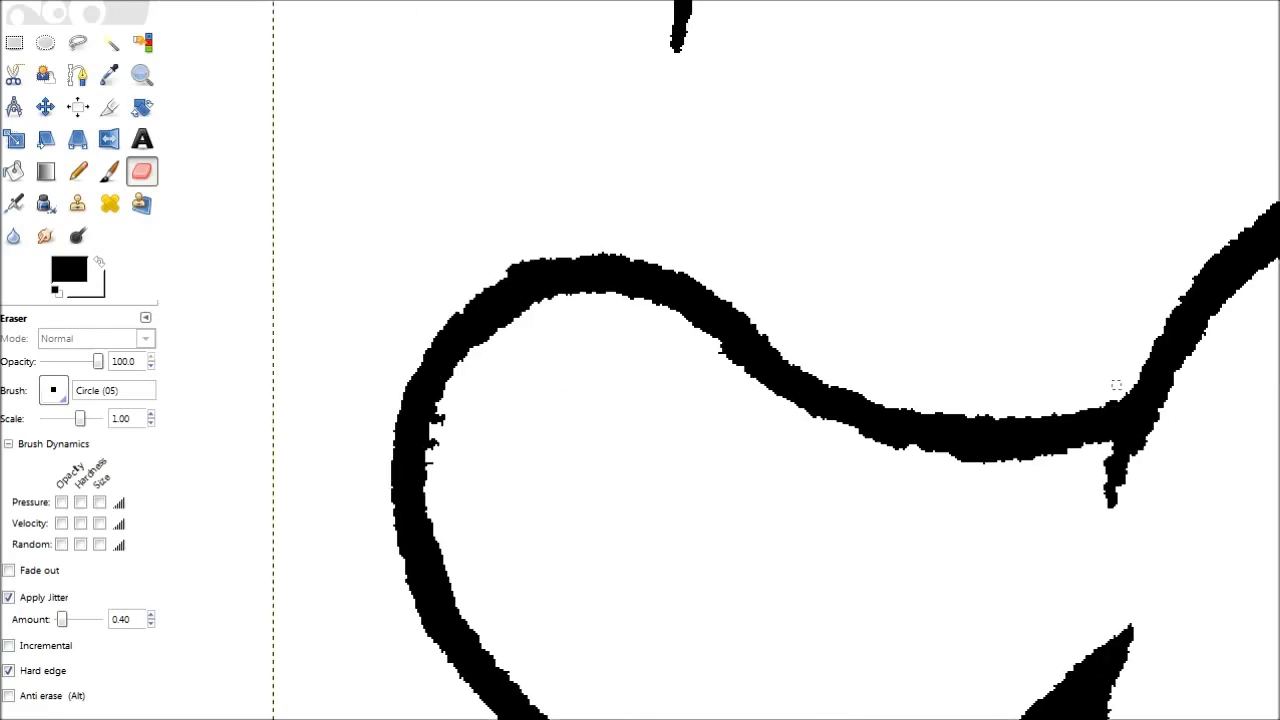
Step: Erase the spurs inside the upper ear's outline and the stray tail hanging below its junction with the head
scroll(671, 273, "down", 2)
scroll(671, 273, "right", 1)
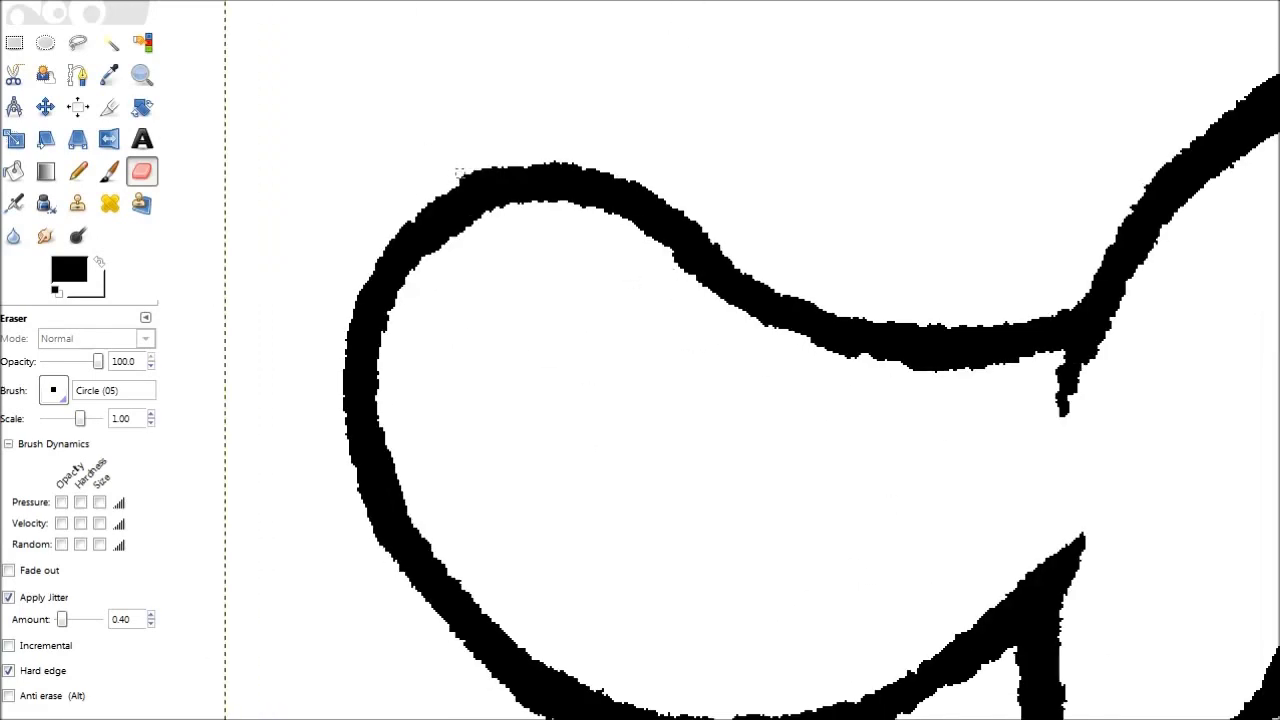
scroll(800, 439, "down", 4)
scroll(734, 440, "right", 3)
mouse_move(753, 133)
left_mouse_down()
mouse_move(742, 110)
mouse_move(725, 153)
left_mouse_up()
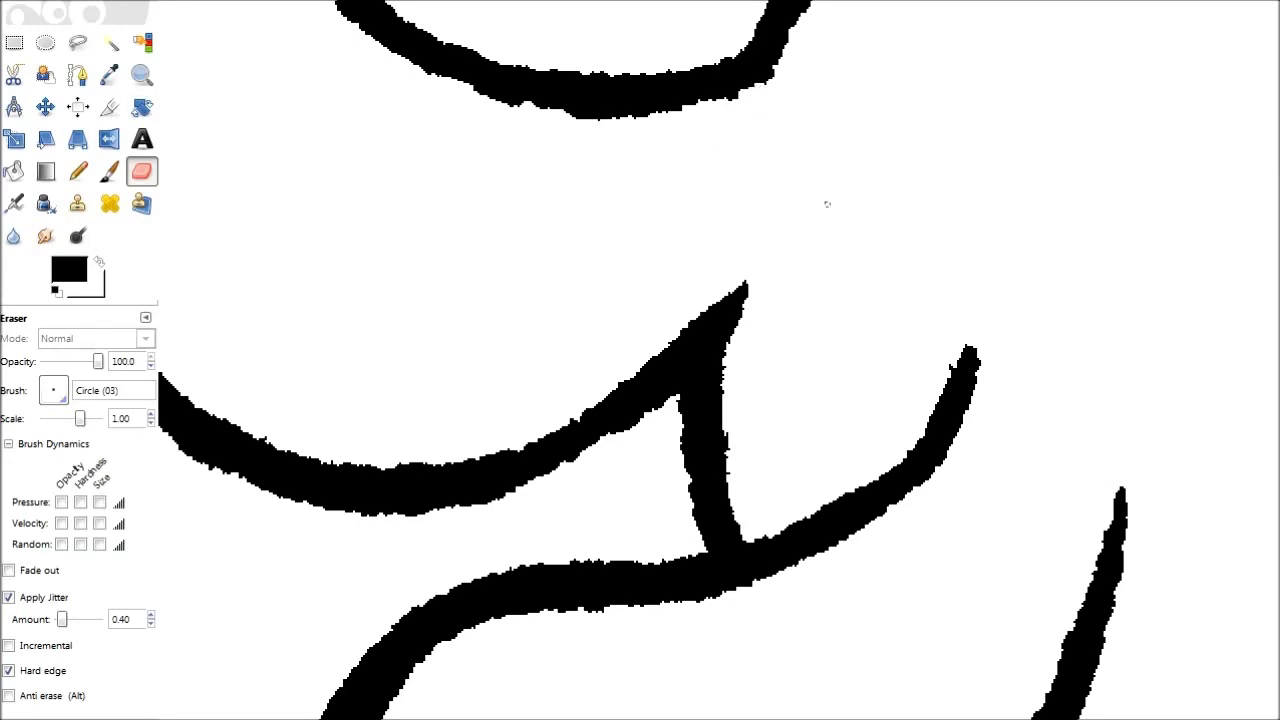
Step: Clean the tongue lines with the Eraser and widen the narrow gap between the tongue and neck using Circle (03)
scroll(948, 363, "down", 3)
scroll(604, 549, "up", 3)
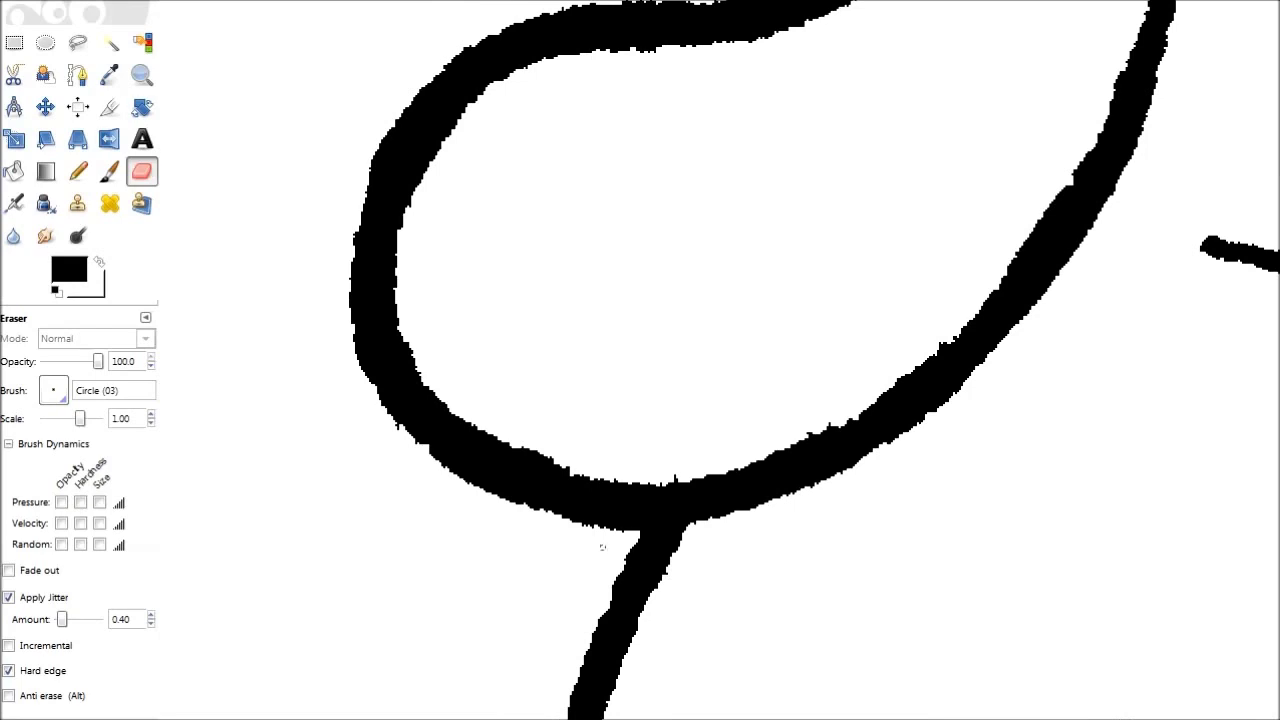
scroll(827, 543, "right", 7)
scroll(783, 665, "up", 4)
scroll(783, 665, "right", 2)
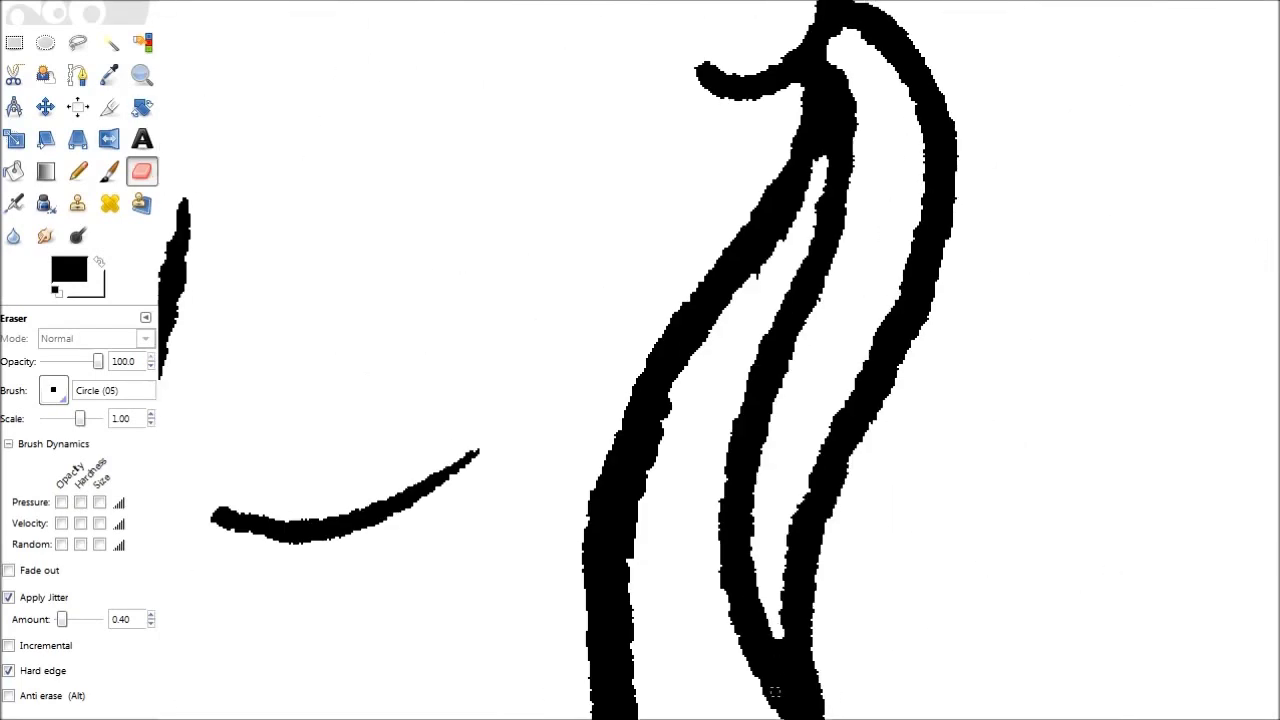
scroll(816, 233, "up", 2)
scroll(816, 233, "right", 1)
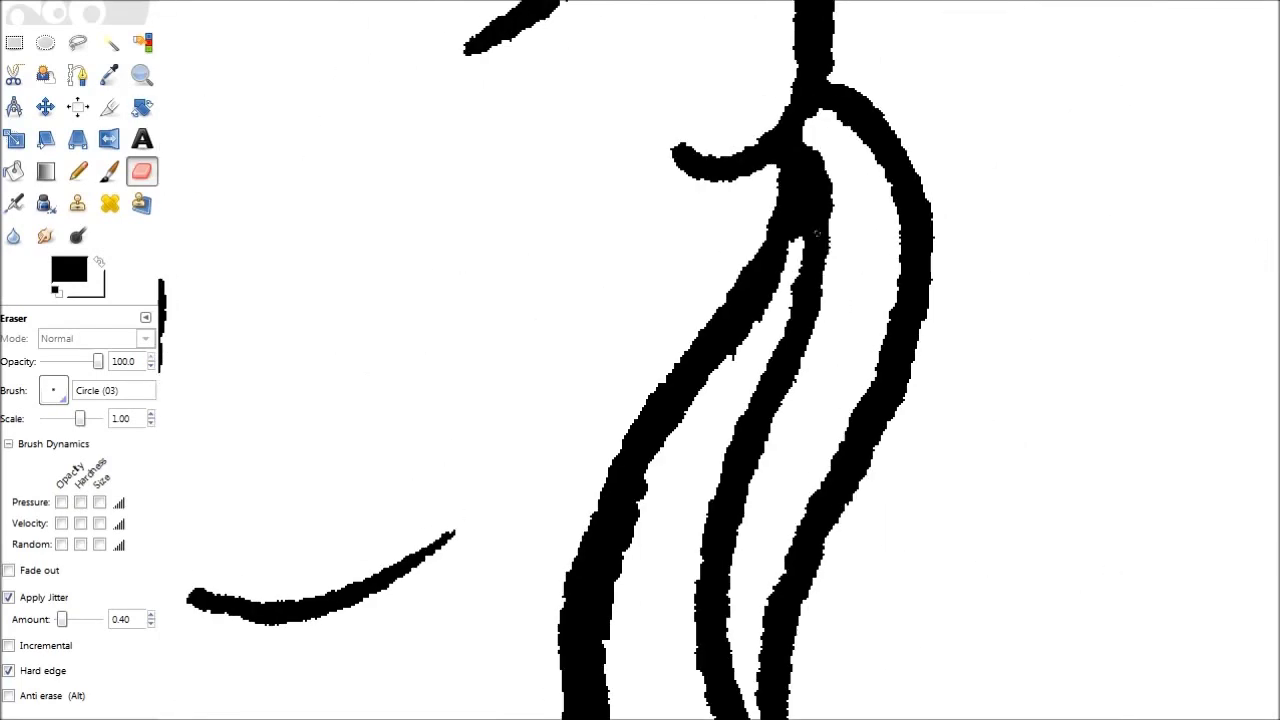
key("p")
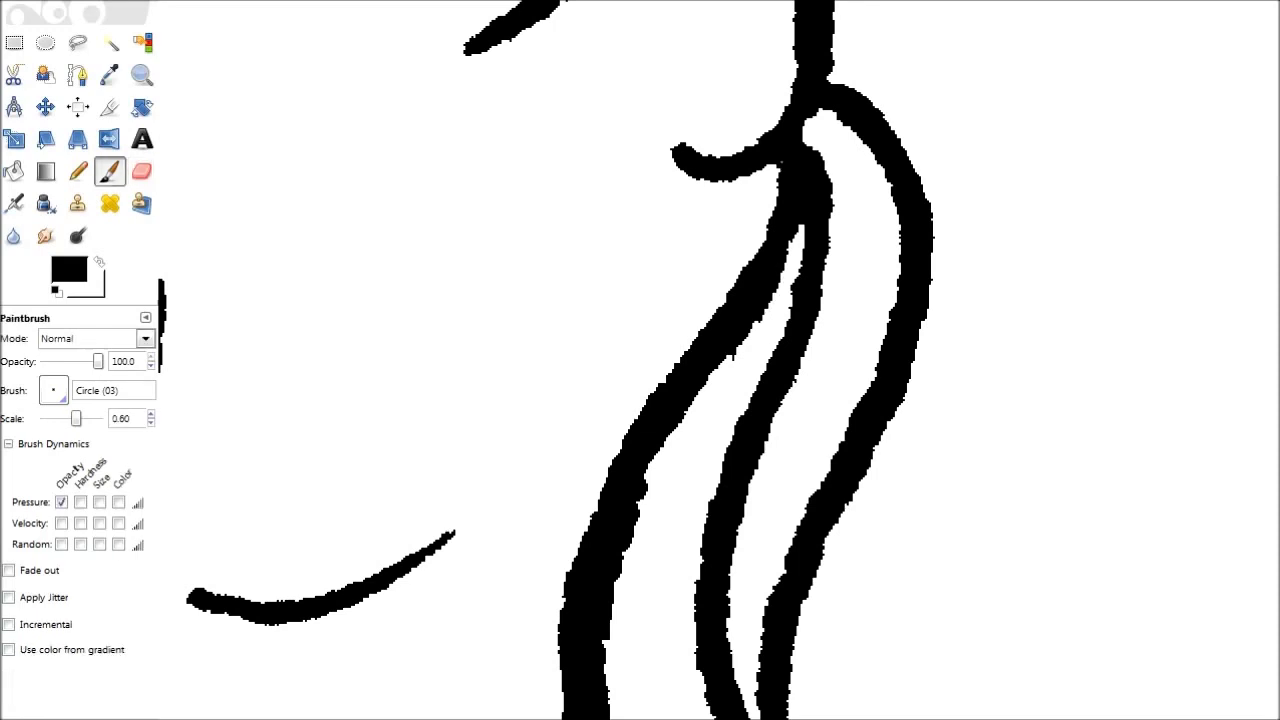
key("n")
key("shift+e")
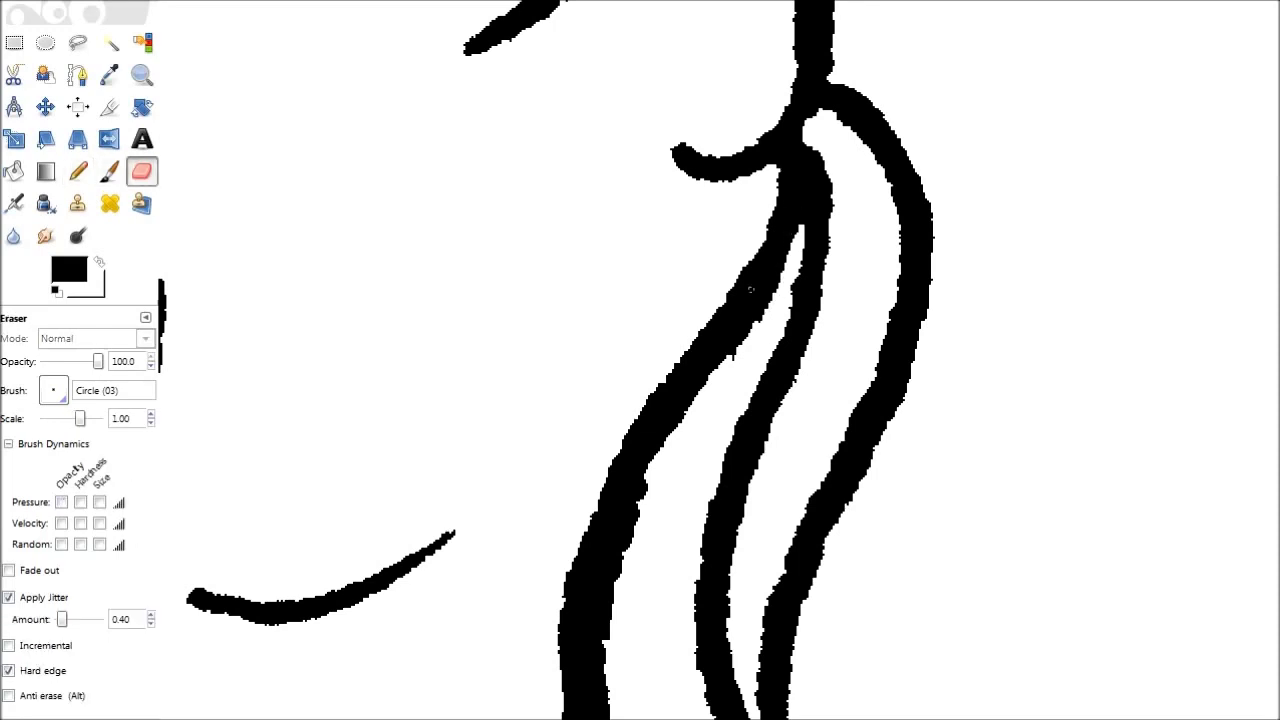
Step: Erase the jagged spurs beneath the two small circles on top of the head
scroll(650, 280, "up", 12)
scroll(650, 280, "left", 3)
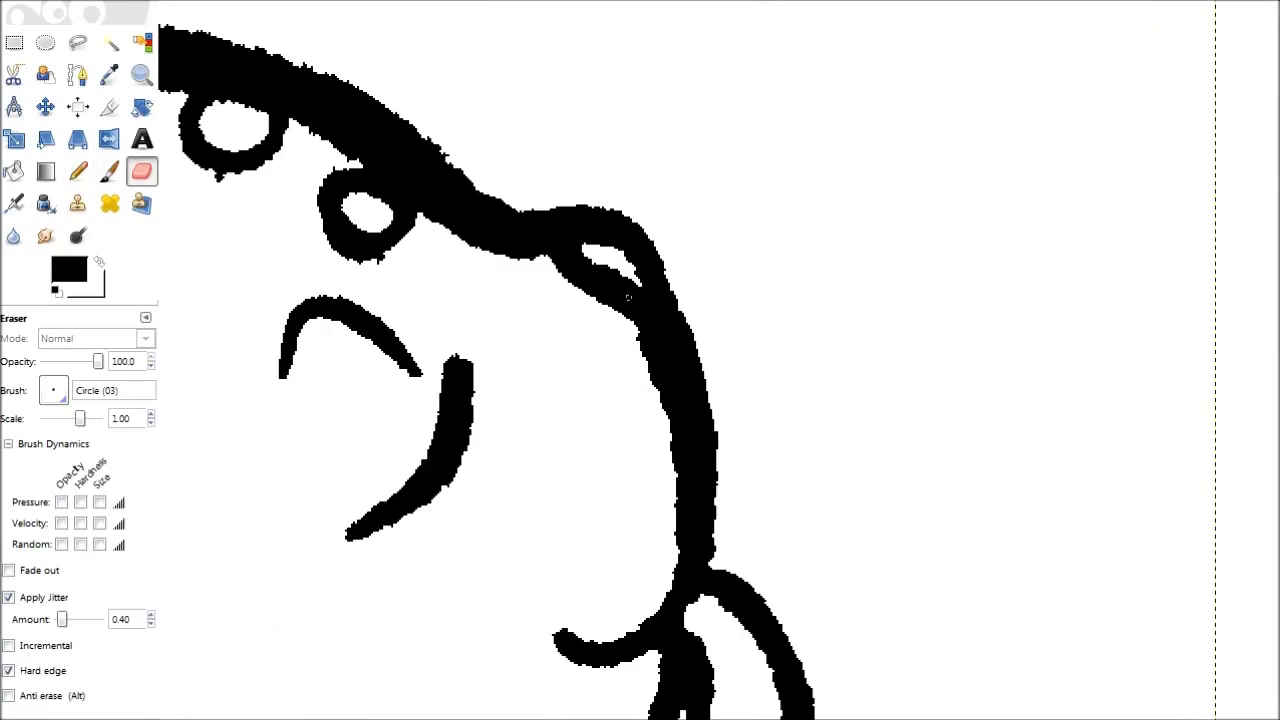
scroll(650, 305, "up", 2)
scroll(670, 315, "left", 4)
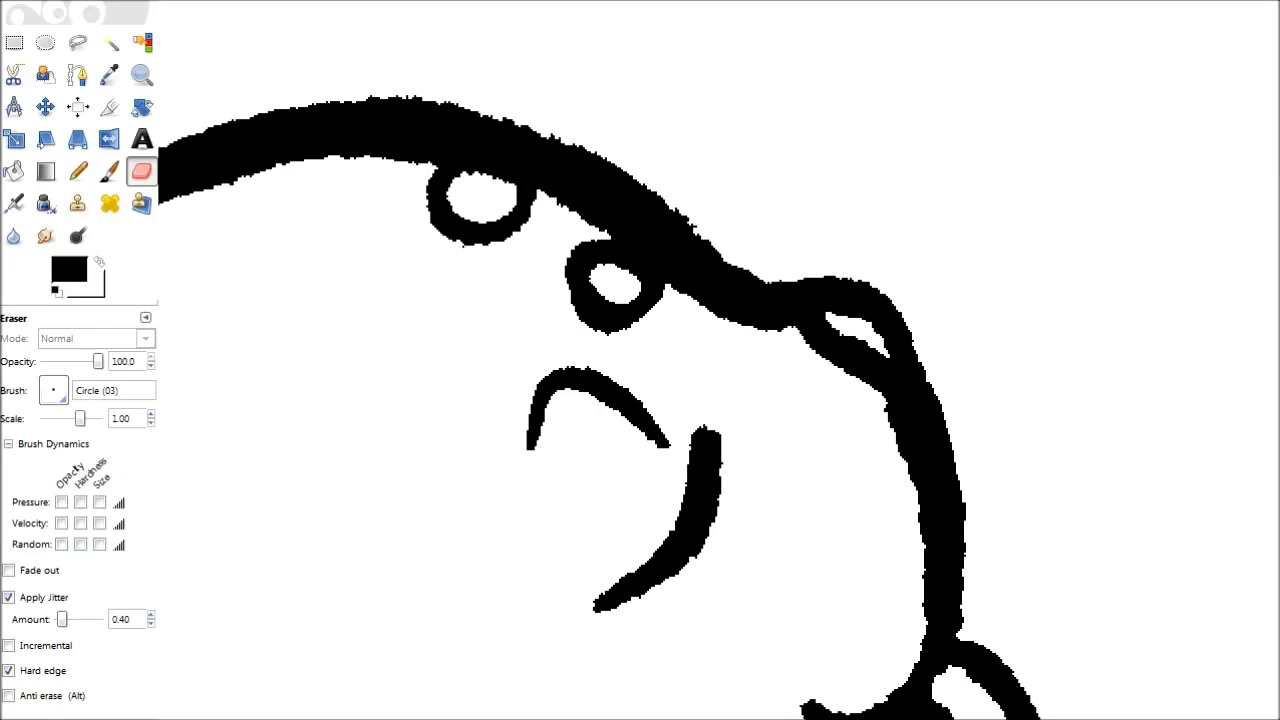
Step: Trim the ragged edges of the lower ear, back and front neck lines with the Circle (03) eraser
scroll(774, 271, "down", 10)
scroll(774, 271, "left", 5)
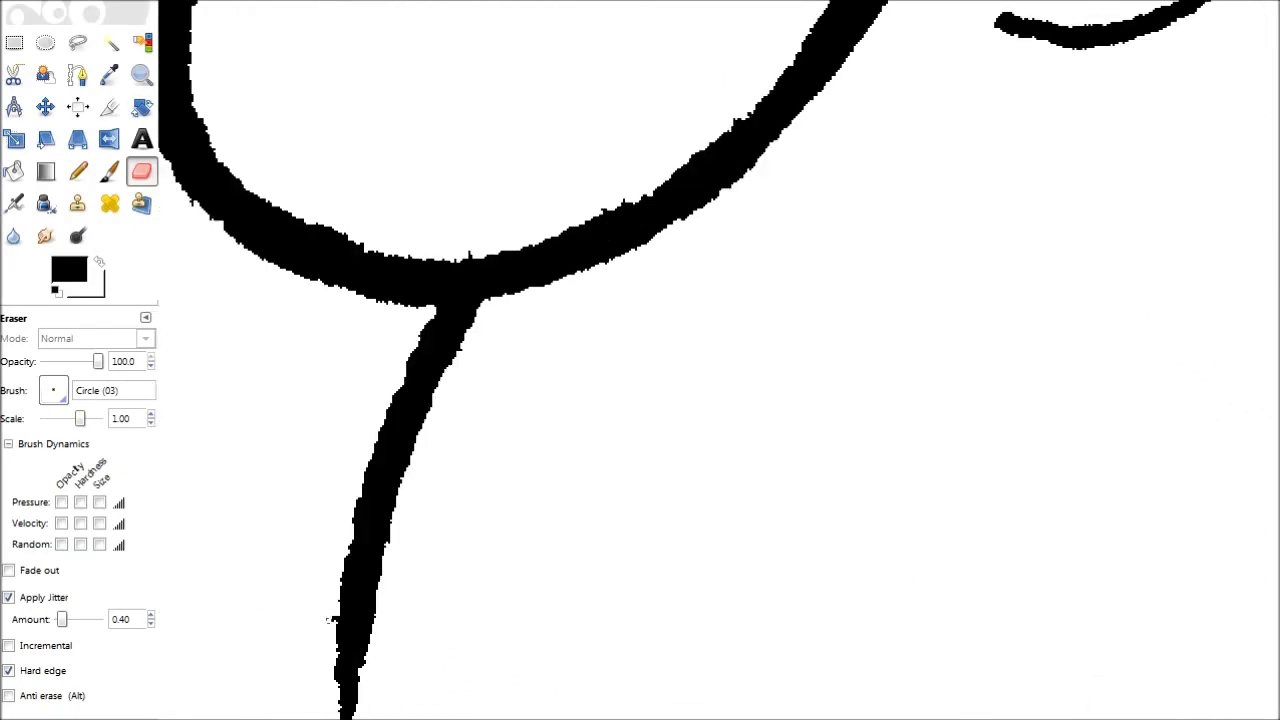
scroll(330, 618, "up", 10)
scroll(330, 618, "right", 10)
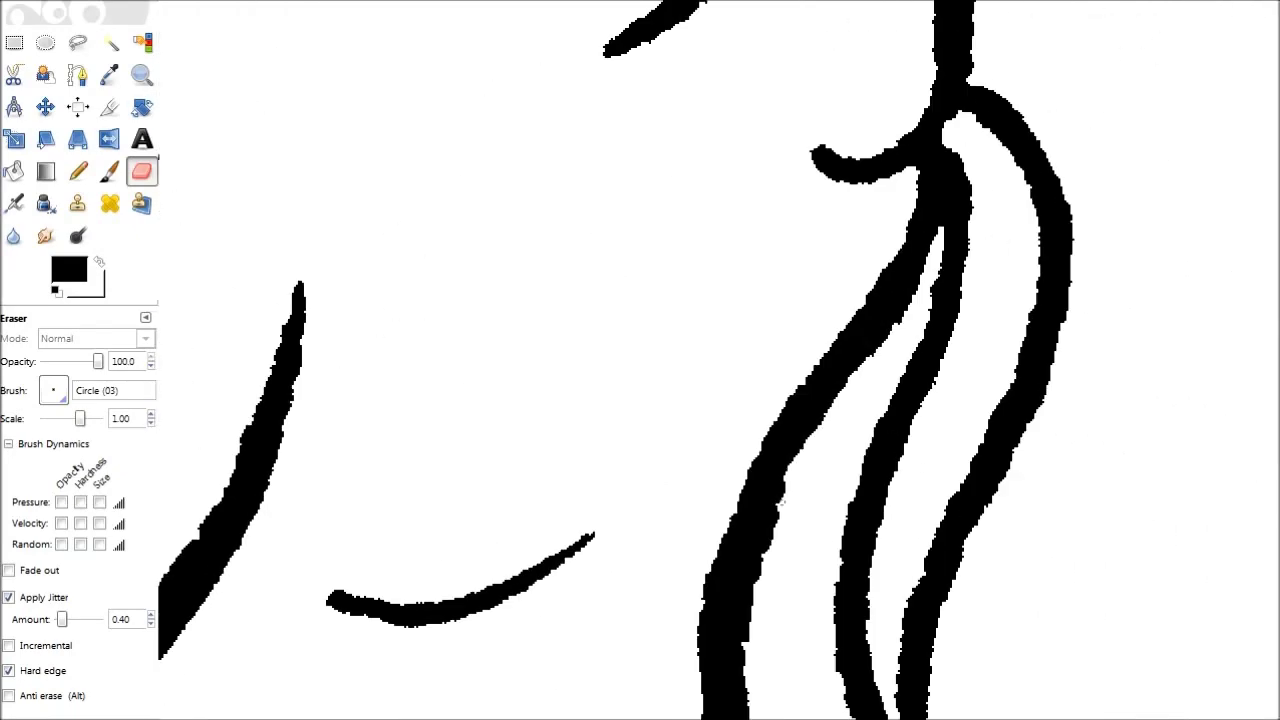
scroll(773, 540, "up", 5)
scroll(773, 540, "right", 3)
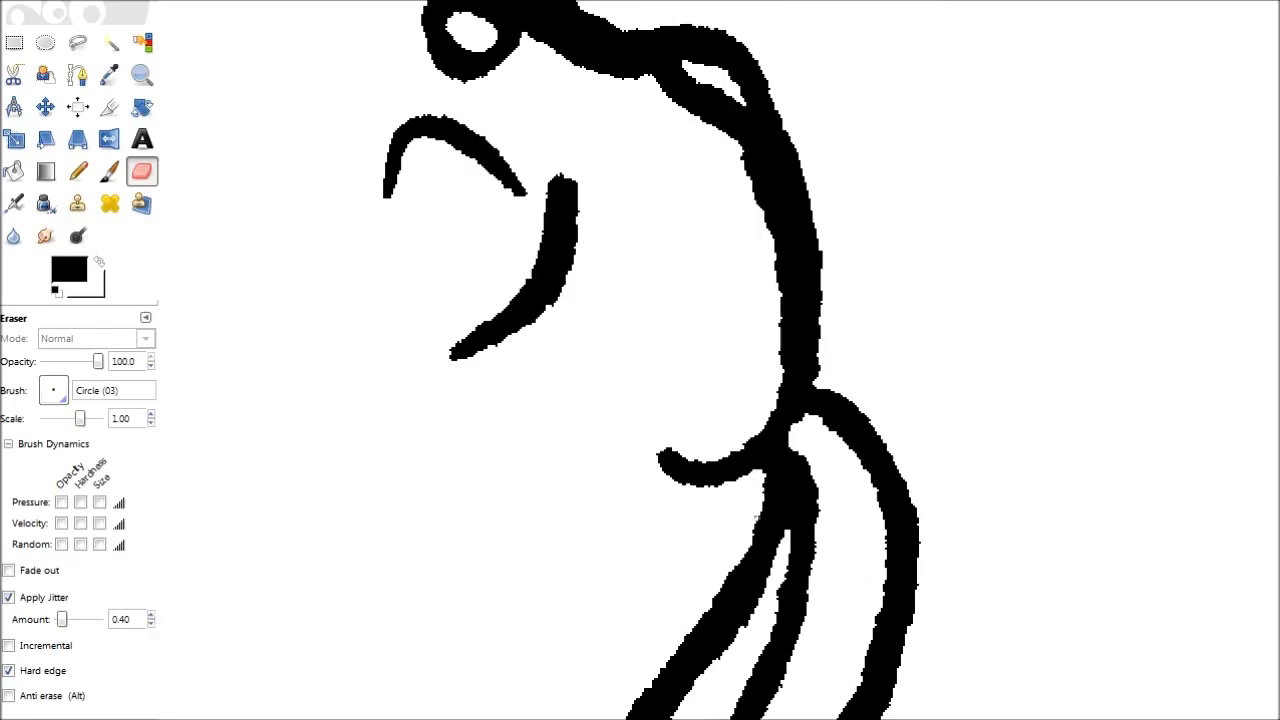
scroll(640, 360, "left", 1)
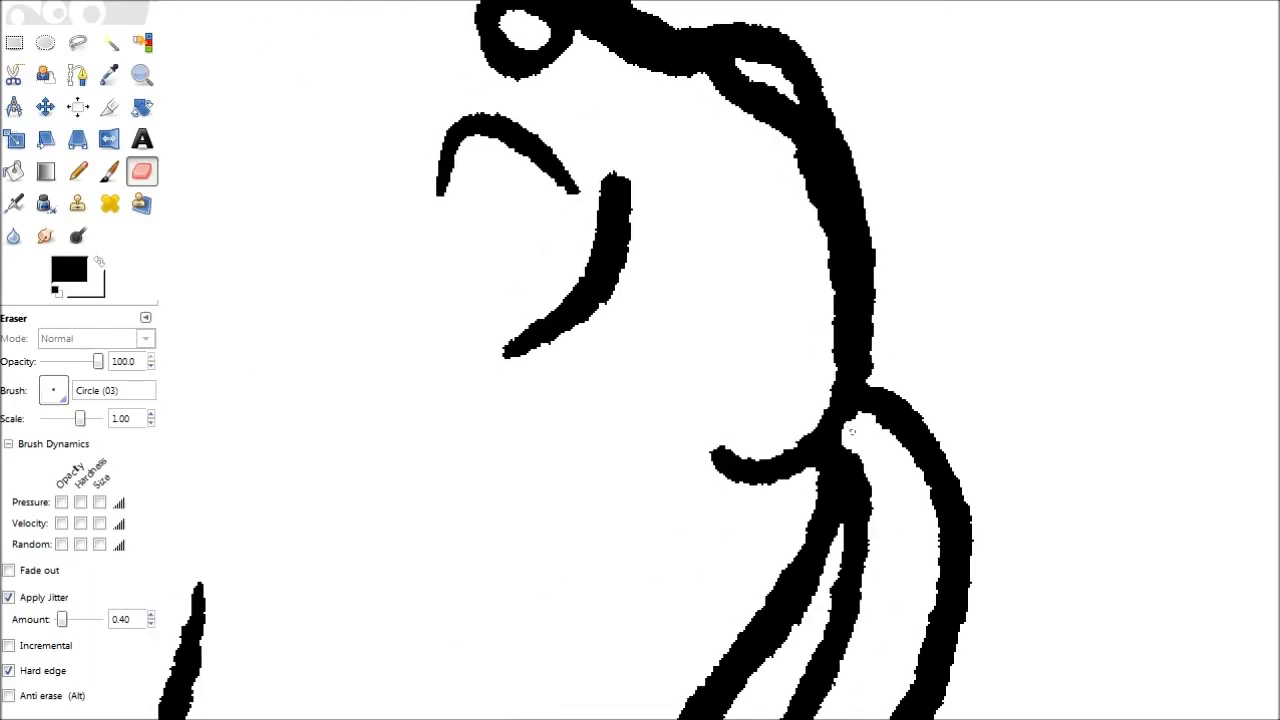
scroll(853, 423, "up", 5)
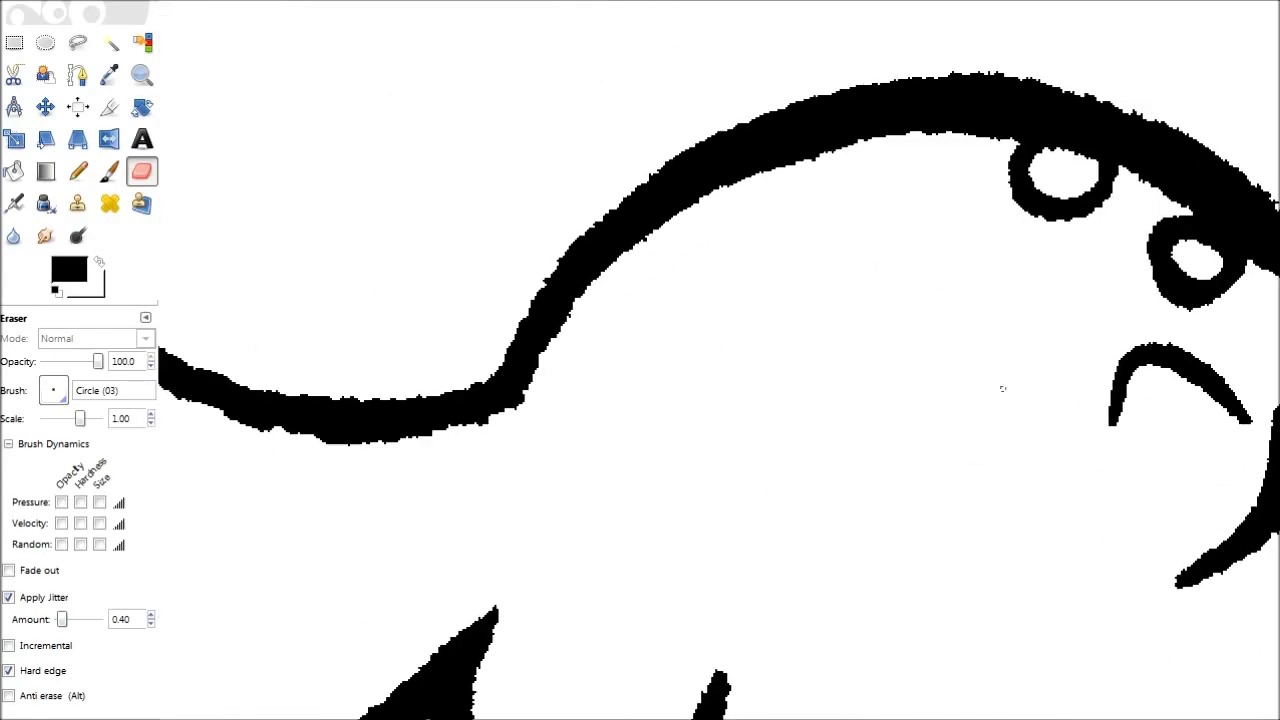
Step: Erase the remaining rough pixels along the ear outlines and around the tongue, and check the whole drawing
scroll(831, 408, "down", 2)
scroll(823, 345, "right", 6)
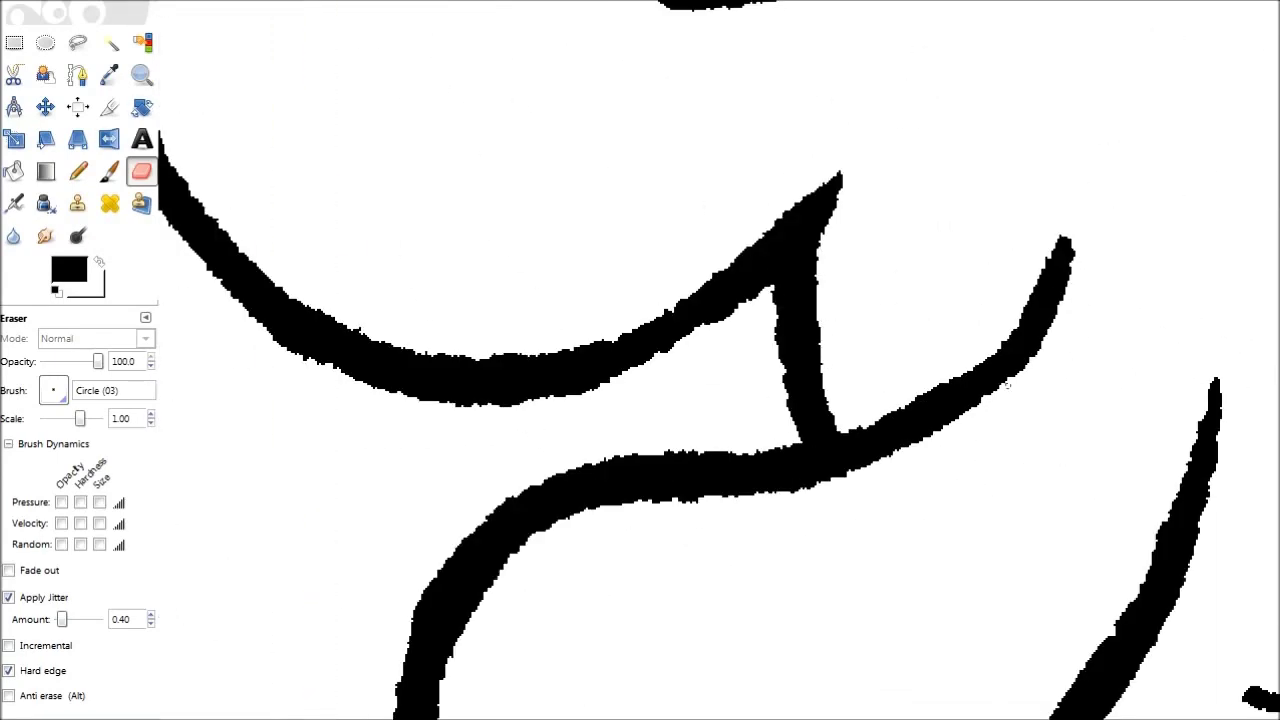
scroll(891, 267, "down", 4)
scroll(738, 46, "right", 5)
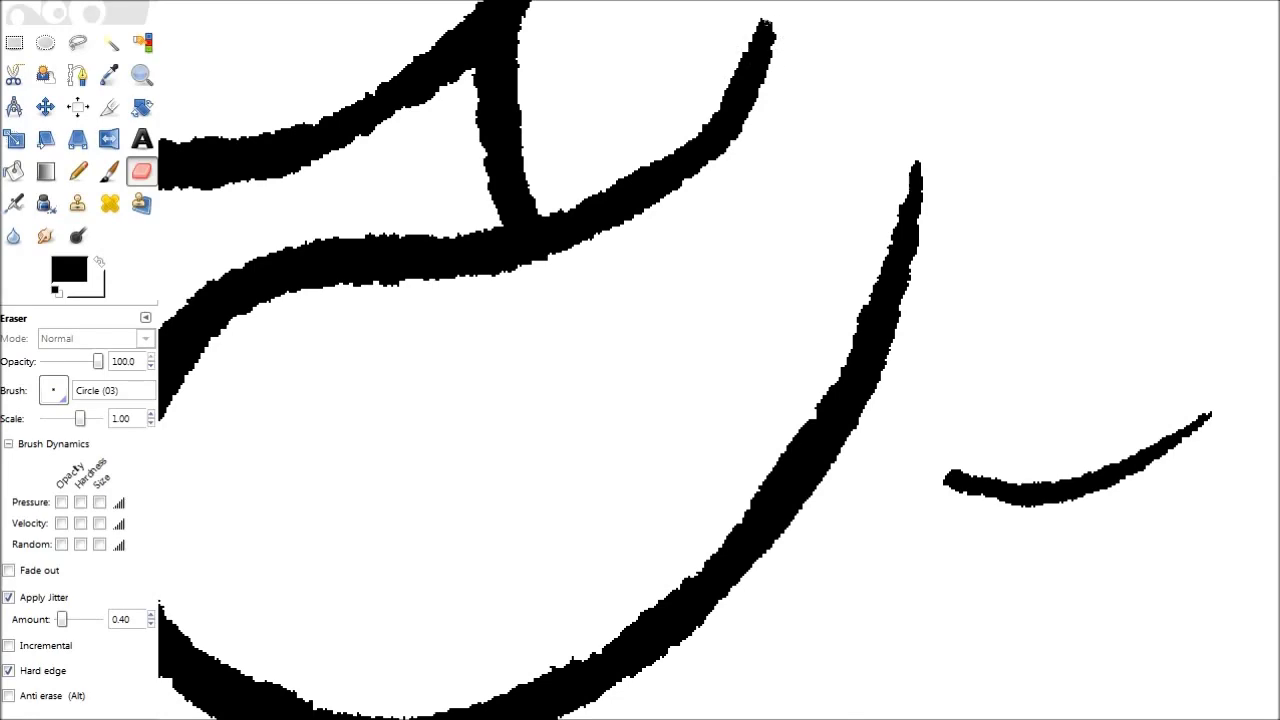
scroll(850, 200, "down", 5)
scroll(928, 363, "left", 3)
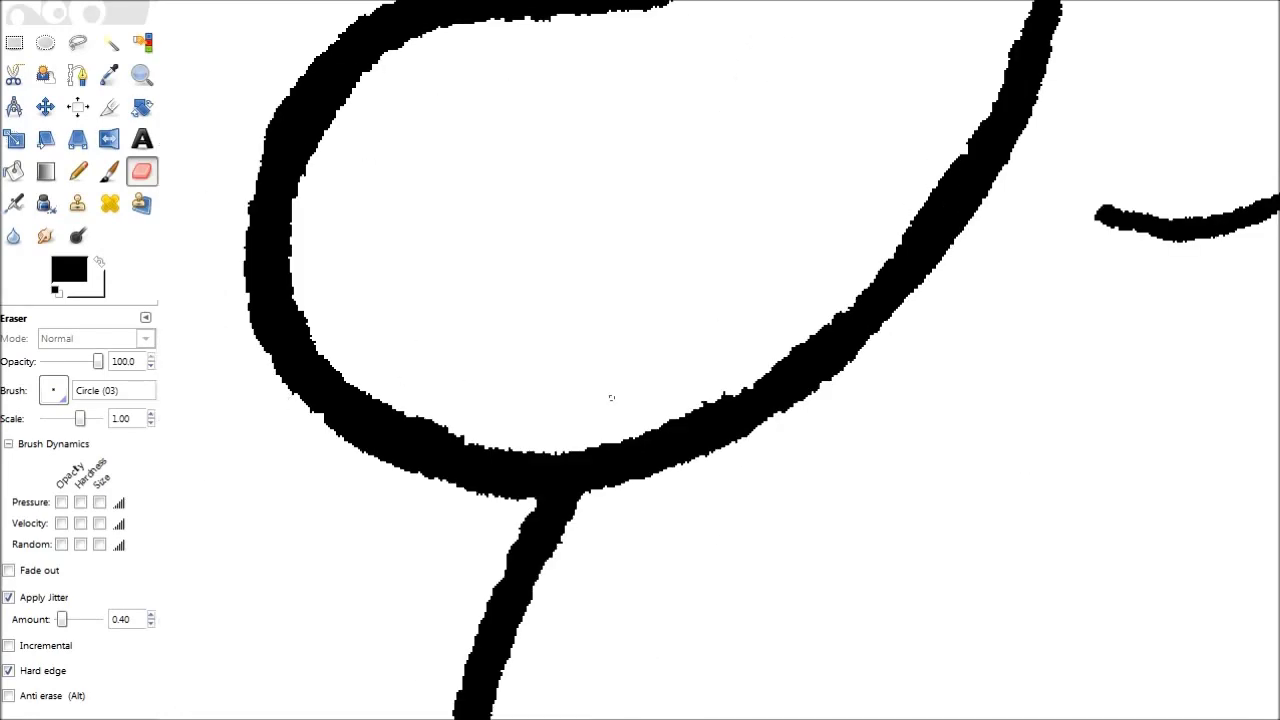
scroll(611, 397, "down", 5)
scroll(800, 370, "up", 5)
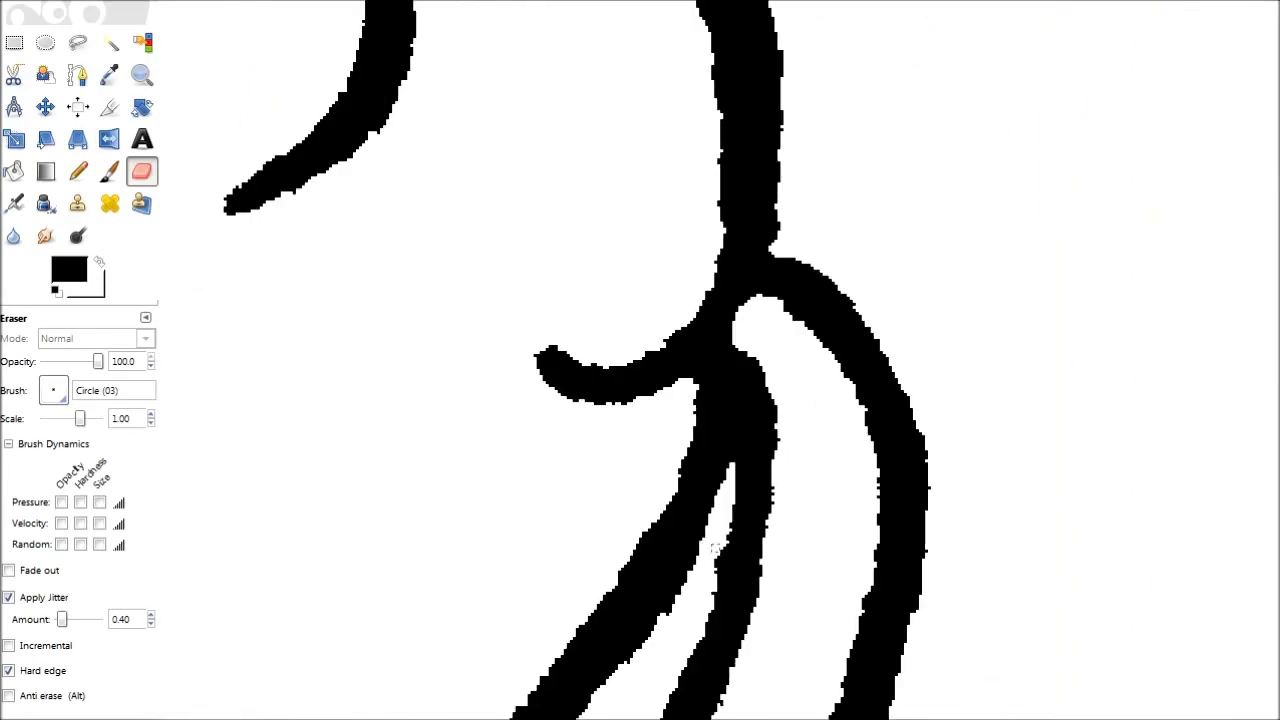
scroll(793, 496, "down", 5)
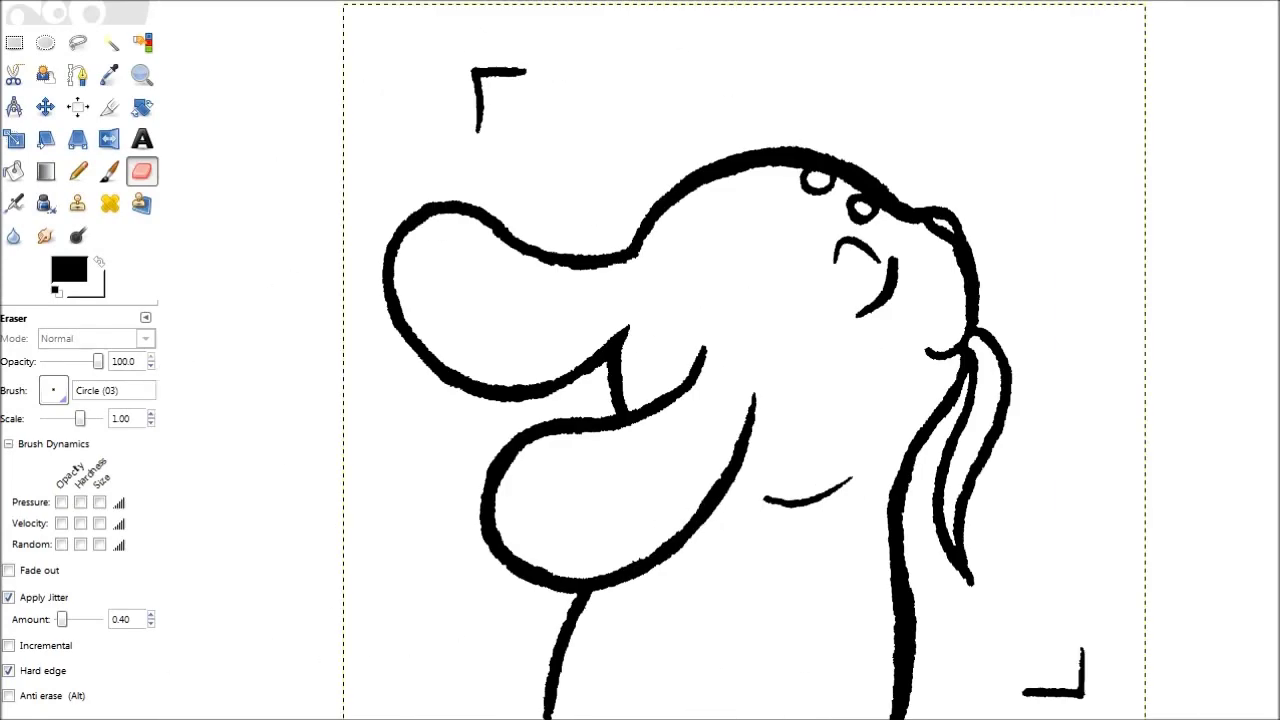
scroll(720, 400, "right", 2)
scroll(720, 400, "up", 2)
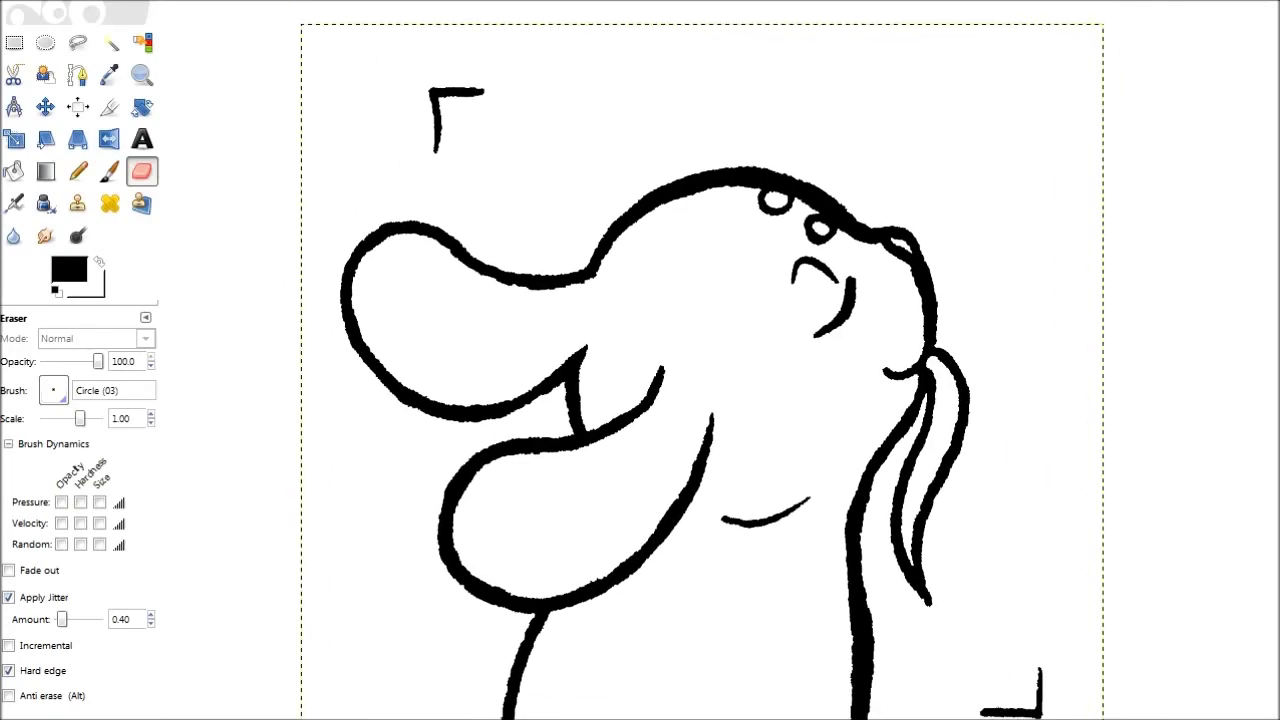
Step: Change the foreground colour to a light green
left_click(69, 269)
left_click(392, 301)
left_click(290, 200)
left_click(375, 282)
key("Return")
Step: Close the open bottom of the body with a thin light green pencil line between the two neck line ends
key("n")
scroll(720, 400, "down", 2)
scroll(720, 400, "left", 2)
left_click_drag(888, 708, 548, 698)
Step: Enable Sample merged for Fuzzy Select and select the enclosed interior of the head, ears and body
key("u")
left_click(9, 441)
key("Return")
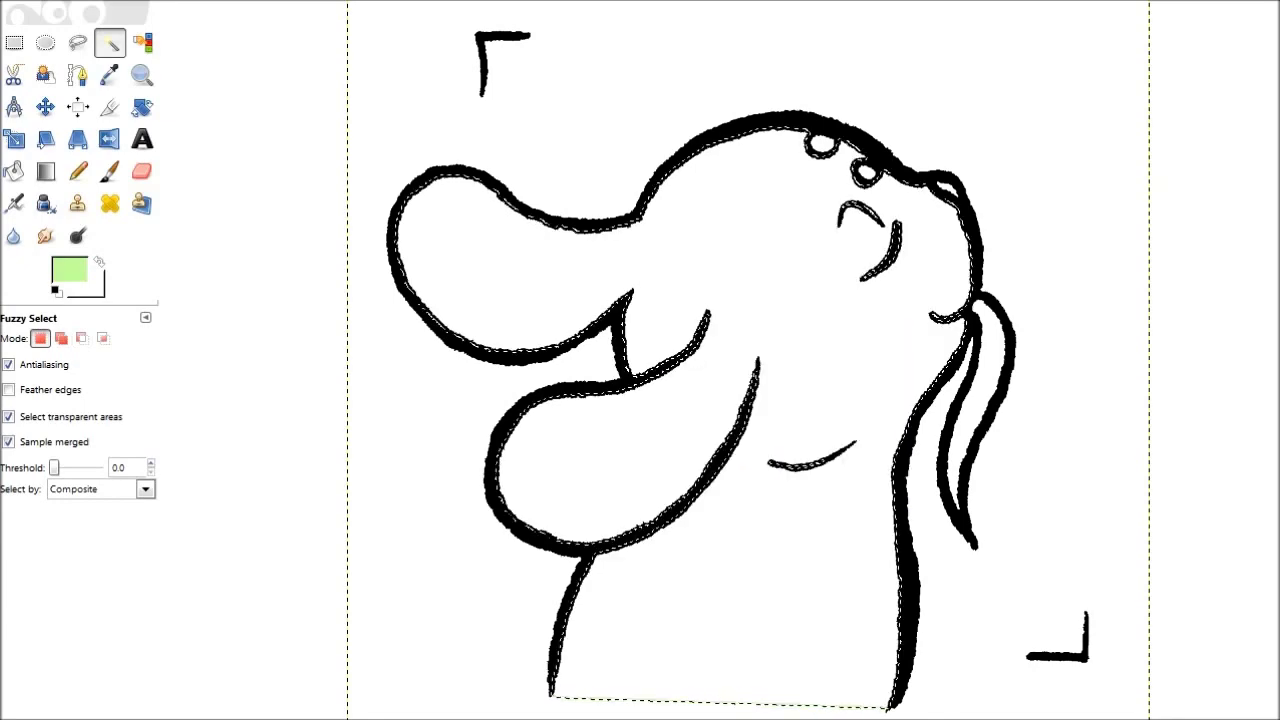
Step: Fill the selected head, ears and body with the light green foreground colour and clear the selection
key("shift+b")
key("ctrl+comma")
scroll(720, 400, "up", 1)
key("shift+ctrl+a")
Step: Change the foreground colour to a darker green and fill the interiors of the two small circles on the forehead with it
left_click(69, 270)
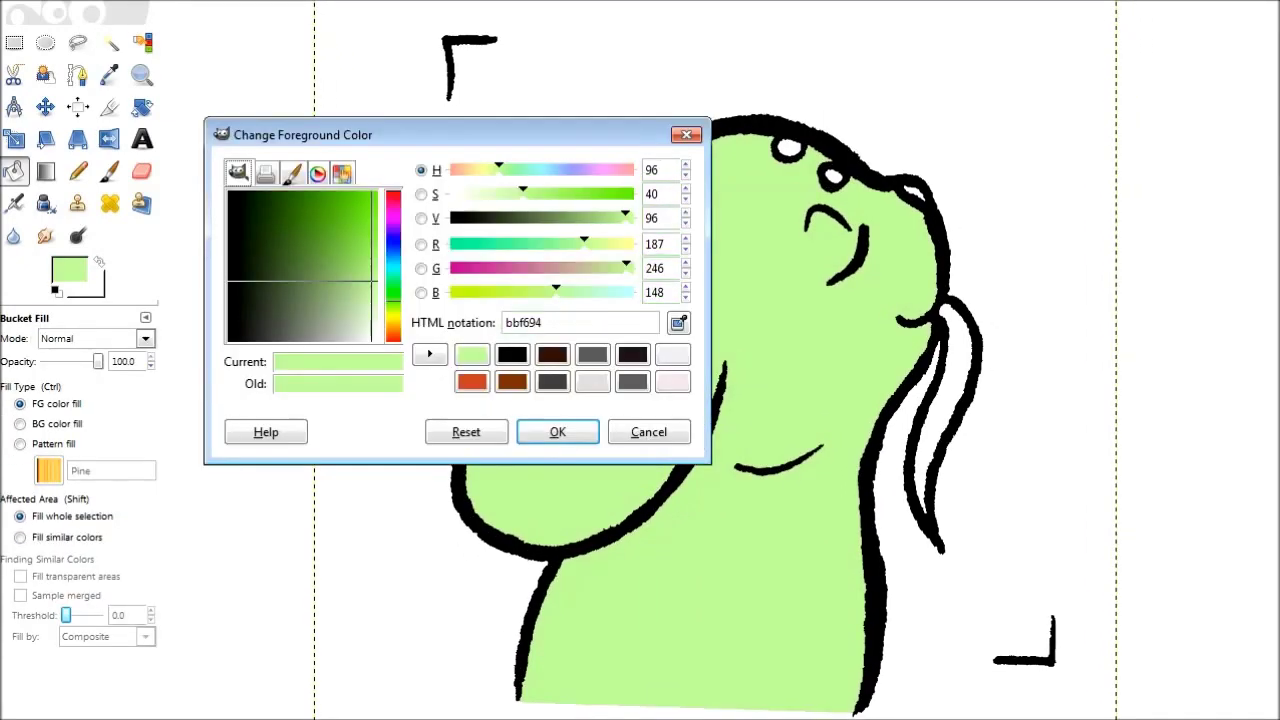
left_click_drag(498, 169, 531, 193)
left_click(557, 431)
key("u")
left_click(787, 148)
left_click(832, 175, "shift")
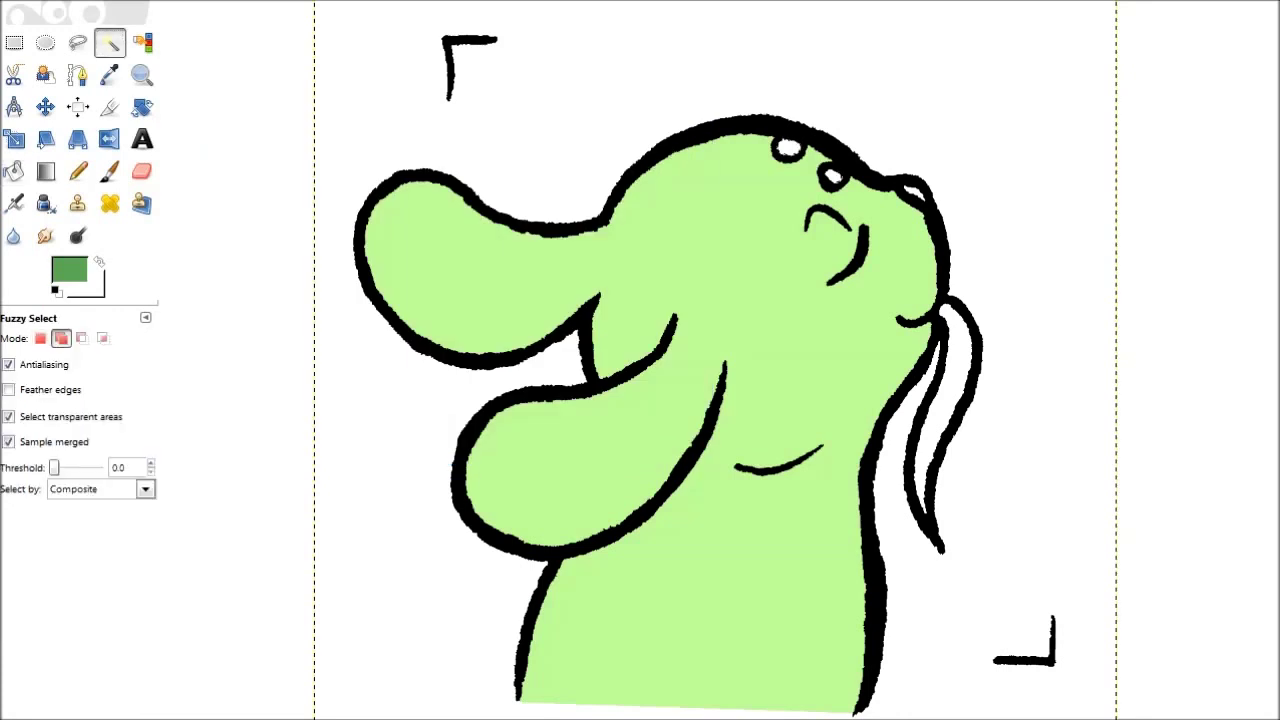
key("shift+b")
left_click(787, 148, "shift")
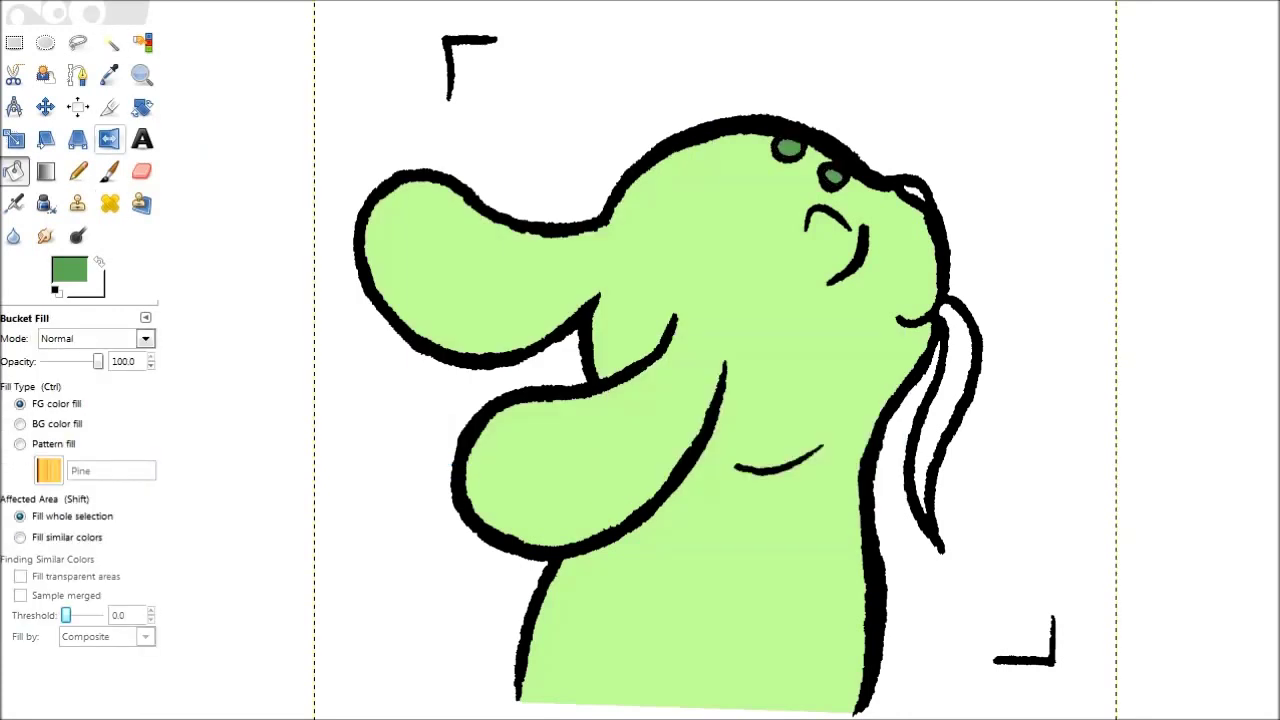
Step: Select the small nose interior and fill it with a pale pink
key("u")
left_click(912, 192)
key("Return")
left_click(69, 270)
type("e8d4d0")
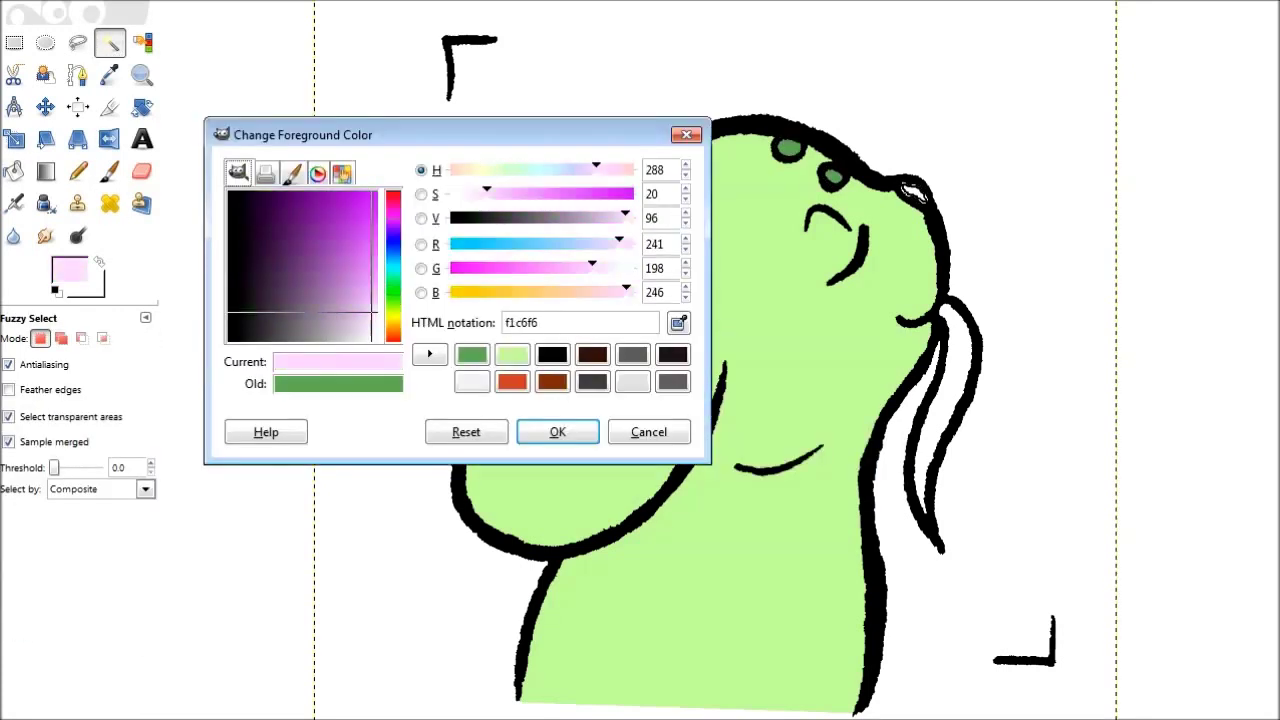
left_click_drag(363, 327, 371, 301)
key("Return")
Step: Select the interior of the tongue and fill it with salmon pink eca195
scroll(640, 400, "right", 5)
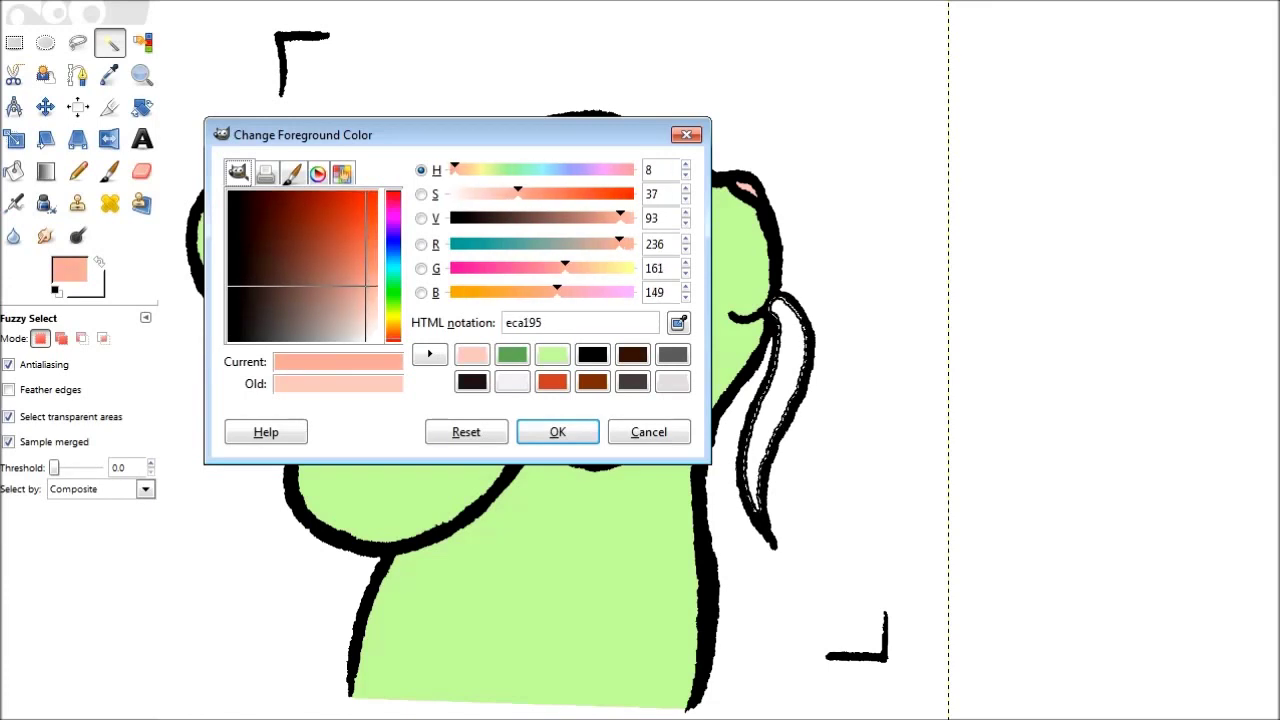
key("Return")
key("shift+b")
Step: Reselect the nose interior and recolour it through light peach shades, ending with ffc9b4
key("u")
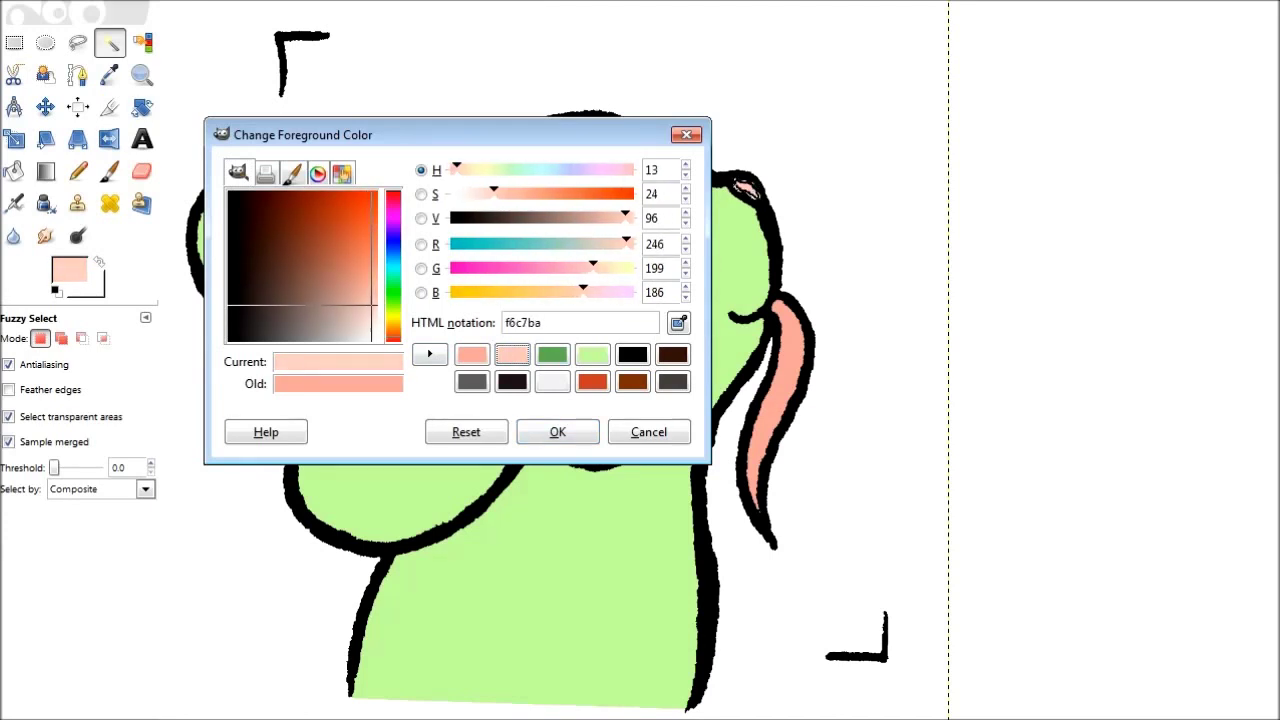
left_click(557, 432)
key("shift+b")
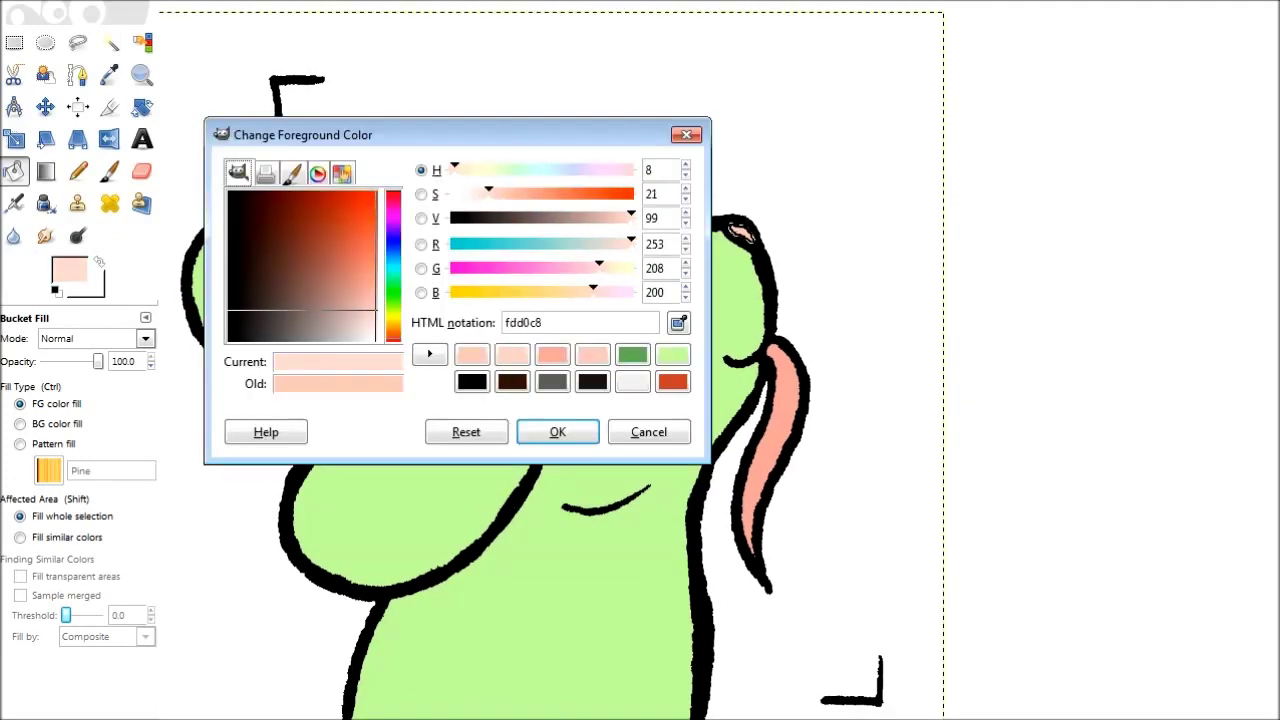
key("Return")
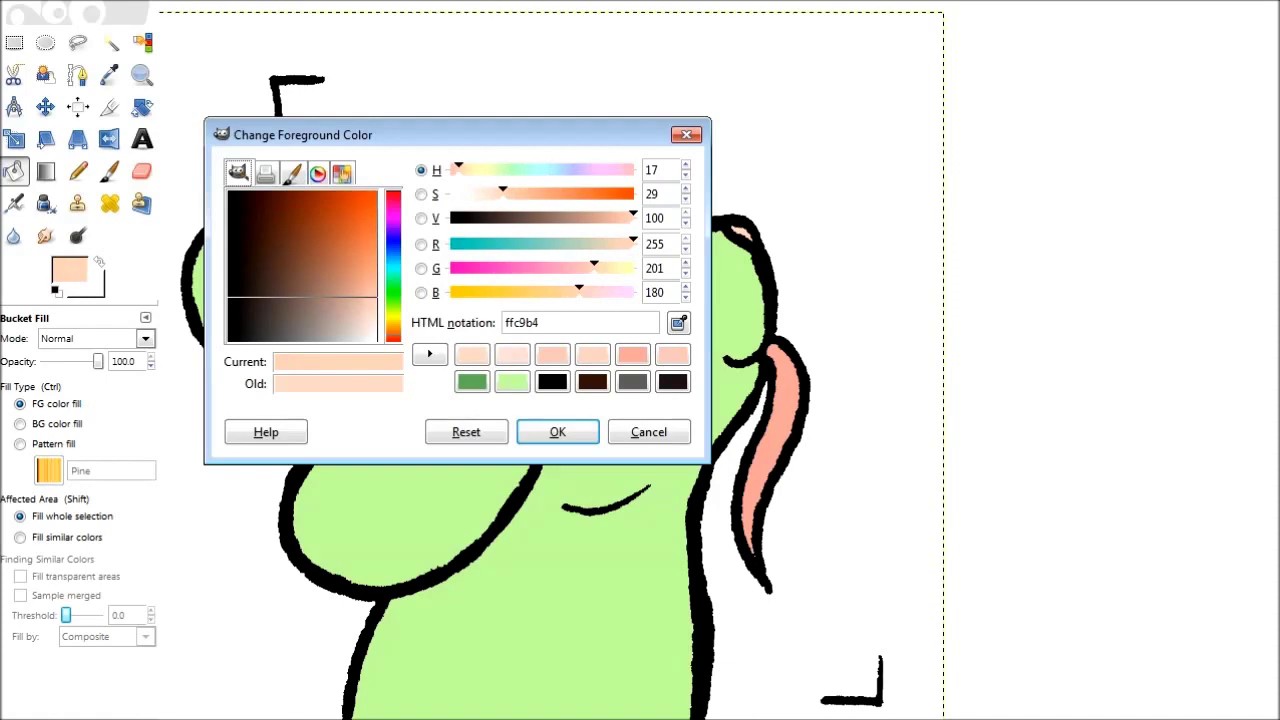
key("Return")
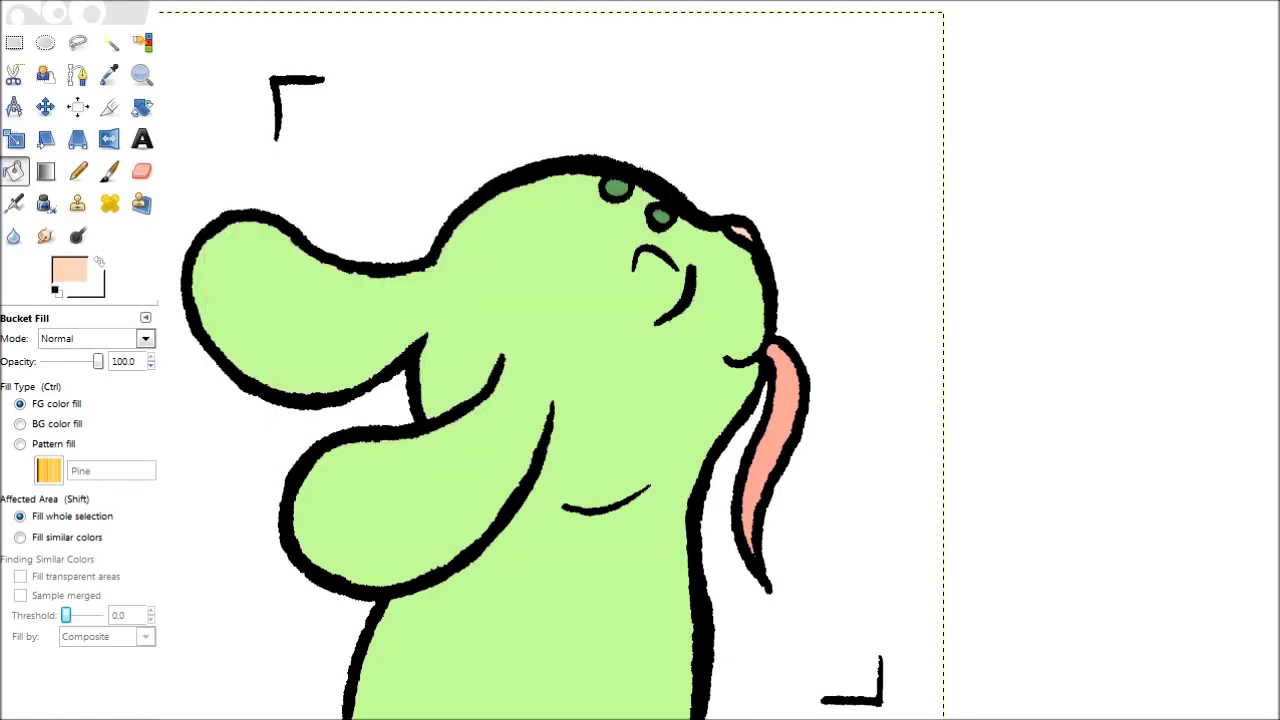
Step: Paint over the black outlines of the two forehead spots with the Pencil, using the dark green sampled from the spots
key("1")
scroll(597, 401, "up", 4, "ctrl")
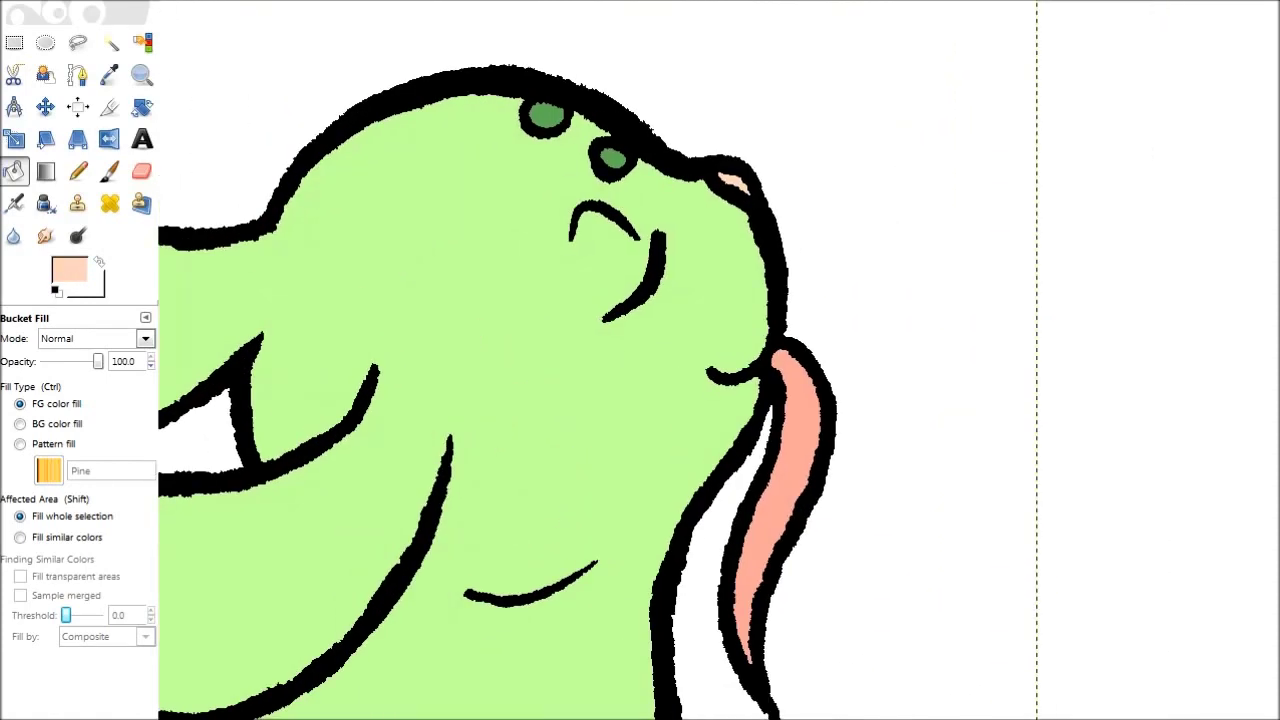
scroll(597, 401, "down", 3, "ctrl")
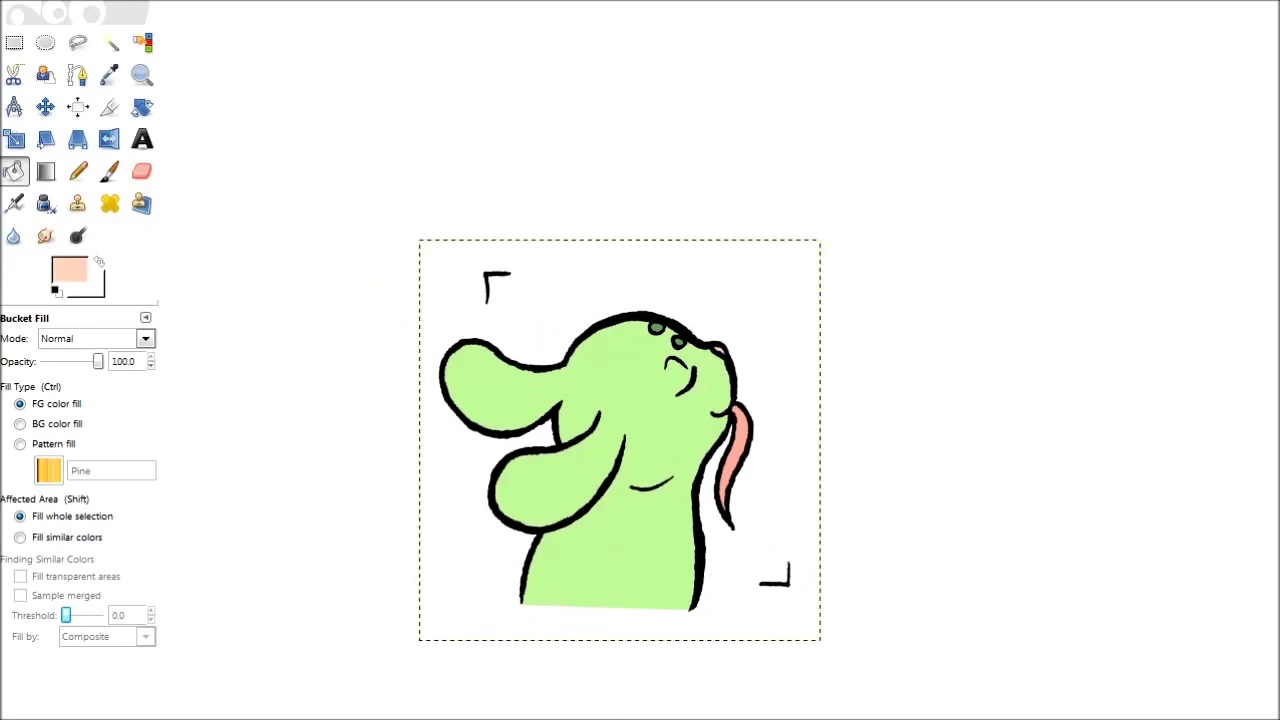
scroll(709, 398, "up", 3, "ctrl")
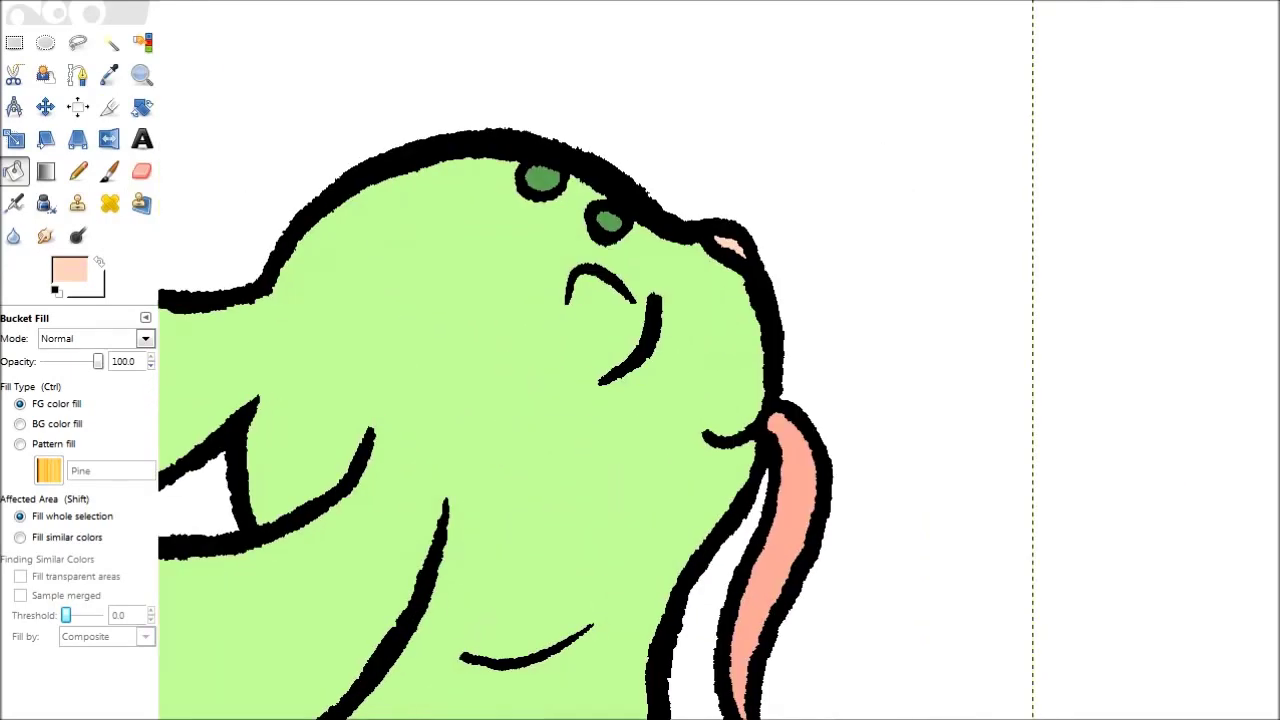
key("n")
left_click(541, 178, "ctrl")
key("period")
key("period")
mouse_move(596, 184)
left_mouse_down()
mouse_move(598, 214)
mouse_move(620, 206)
left_mouse_up()
left_click_drag(516, 168, 550, 172)
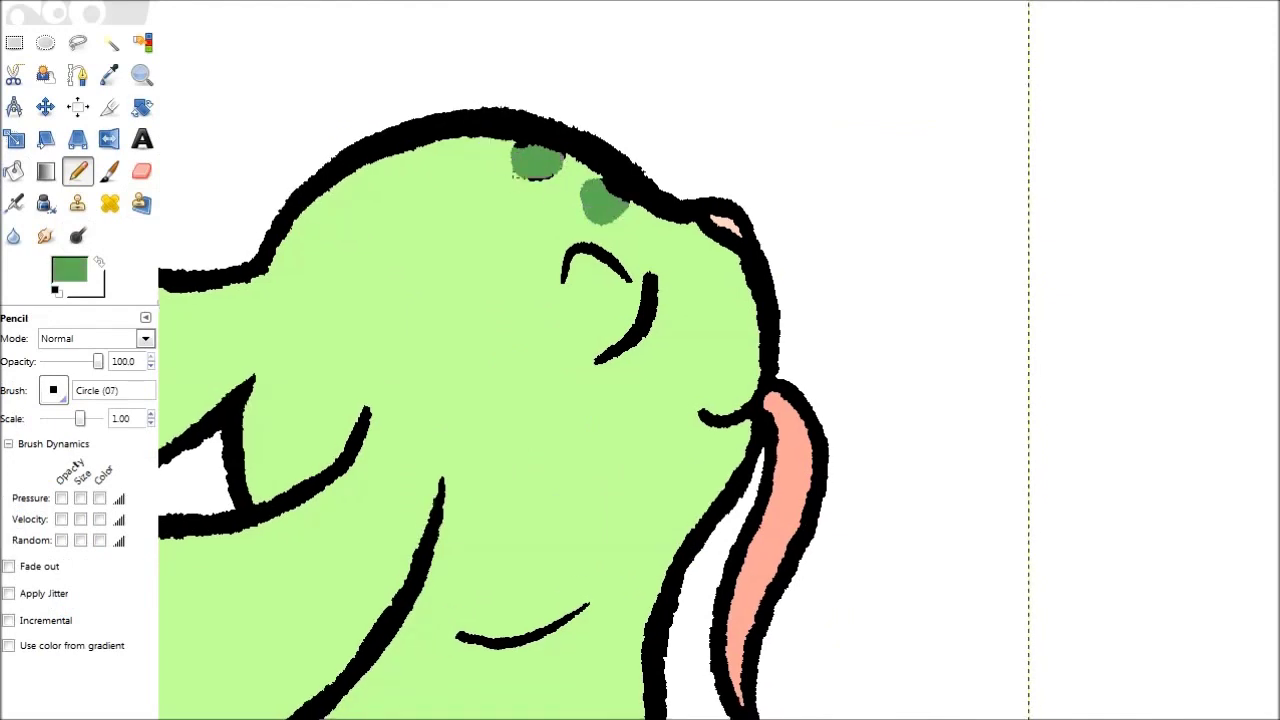
Step: Switch the Pencil to the Grunge1 brush at scale 0.07 and touch up the rough edges of the forehead spots in dark green
left_click(53, 390)
left_click(95, 600)
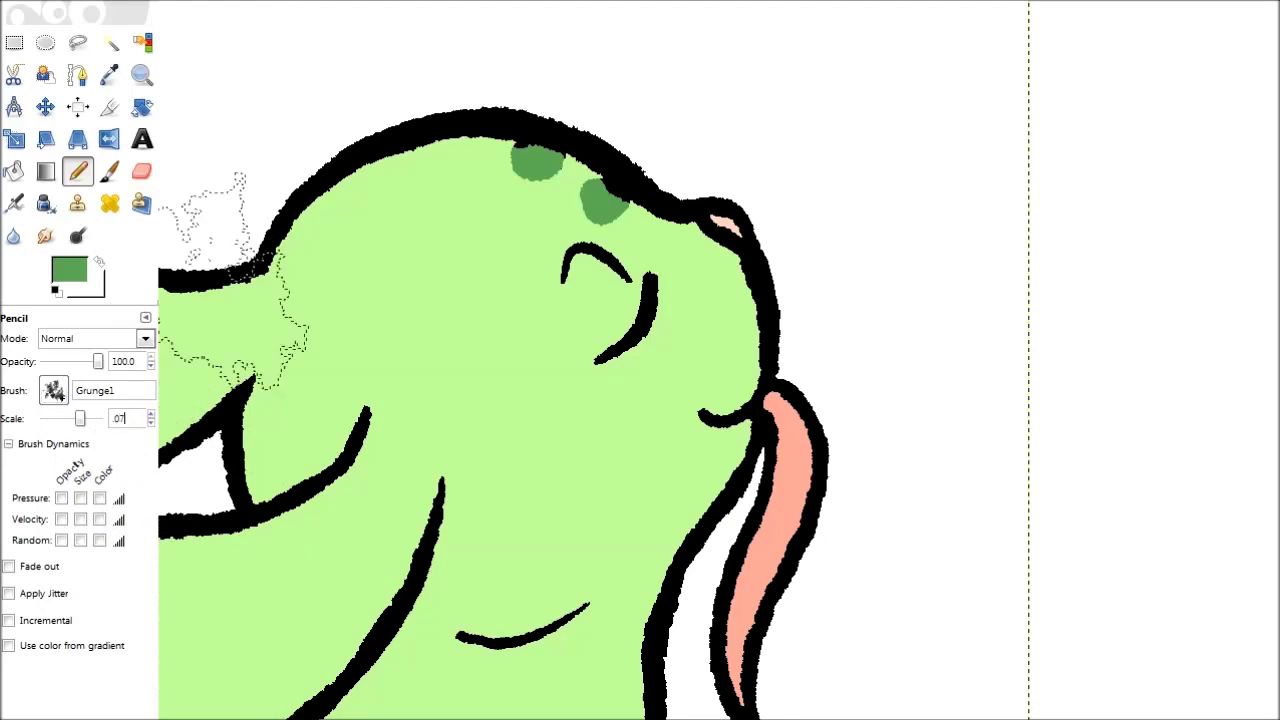
scroll(605, 195, "up", 2, "ctrl")
mouse_move(611, 186)
left_mouse_down()
mouse_move(632, 172)
mouse_move(662, 212)
left_mouse_up()
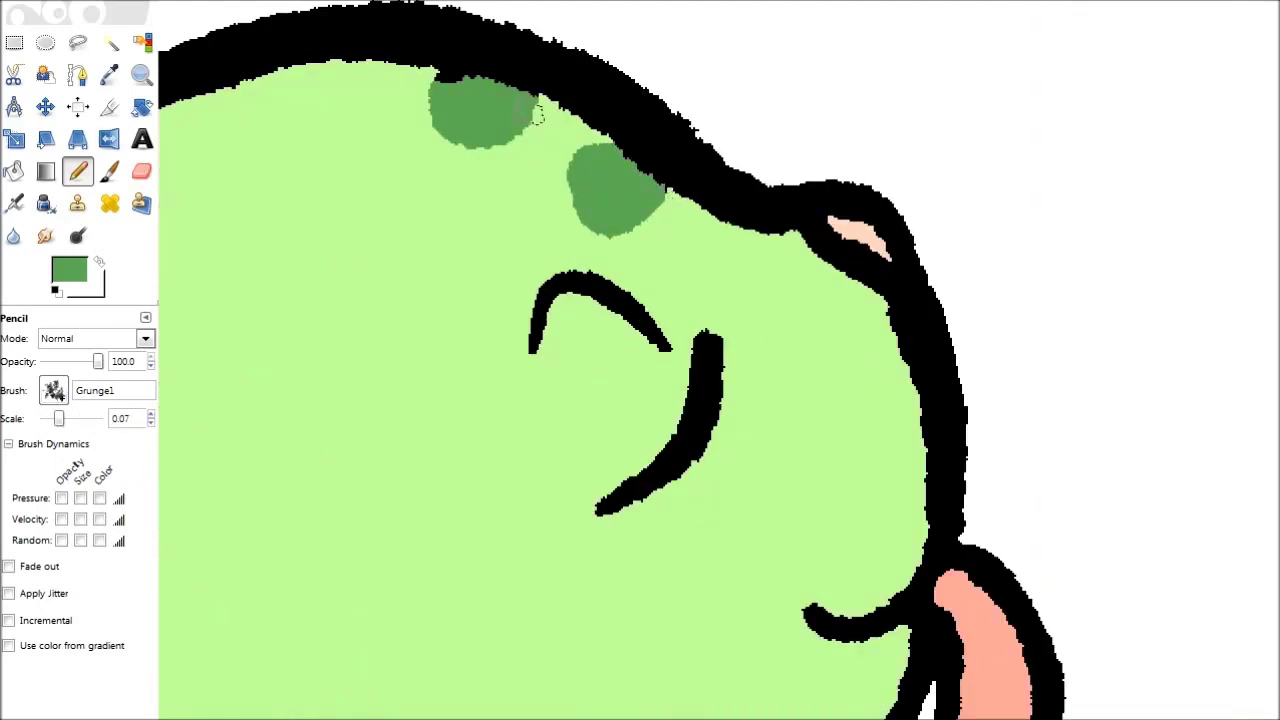
scroll(363, 163, "left", 2)
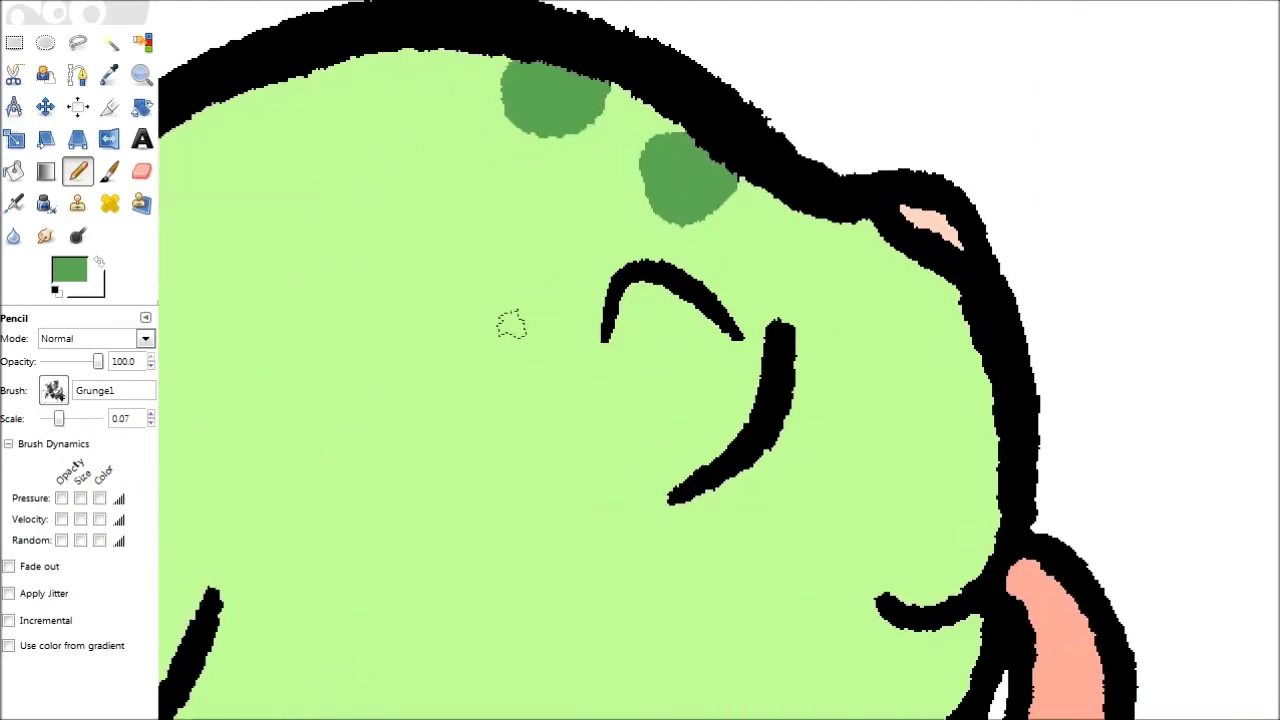
Step: Trim the uneven edges of both forehead spots with the Eraser, using the Grunge1 brush at scale 0.05
key("shift+e")
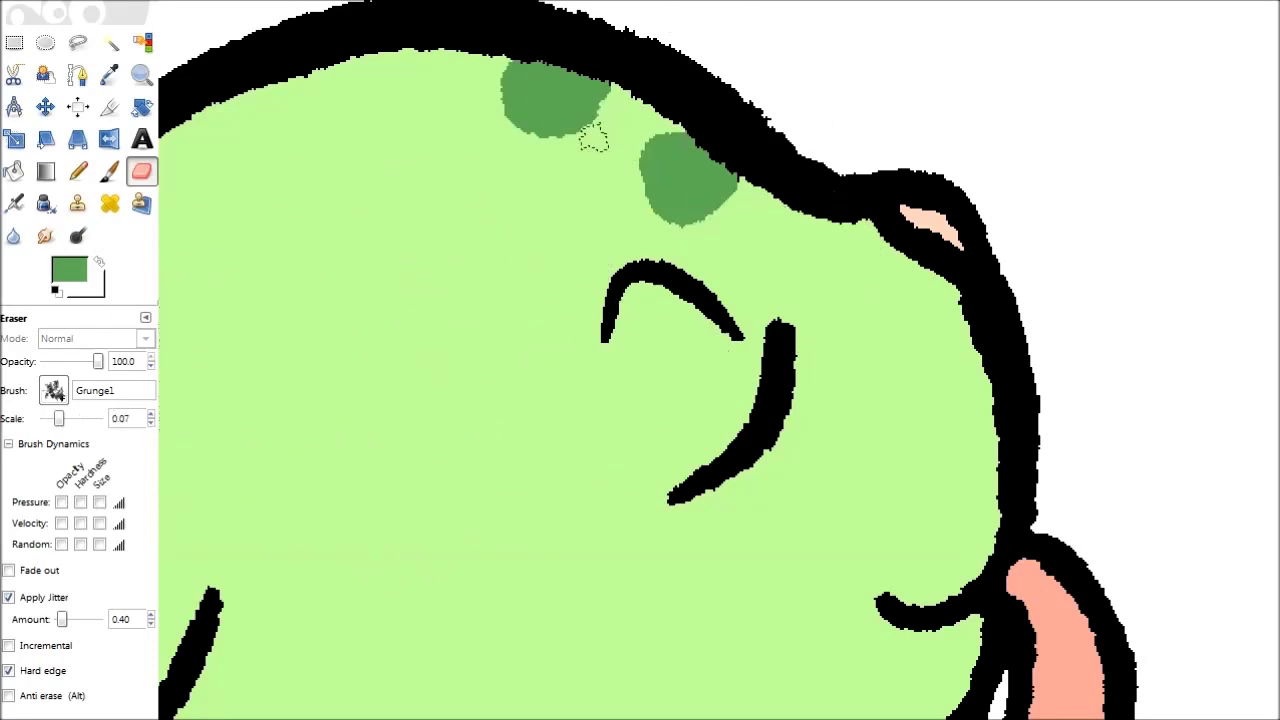
key("bracketleft")
key("bracketleft")
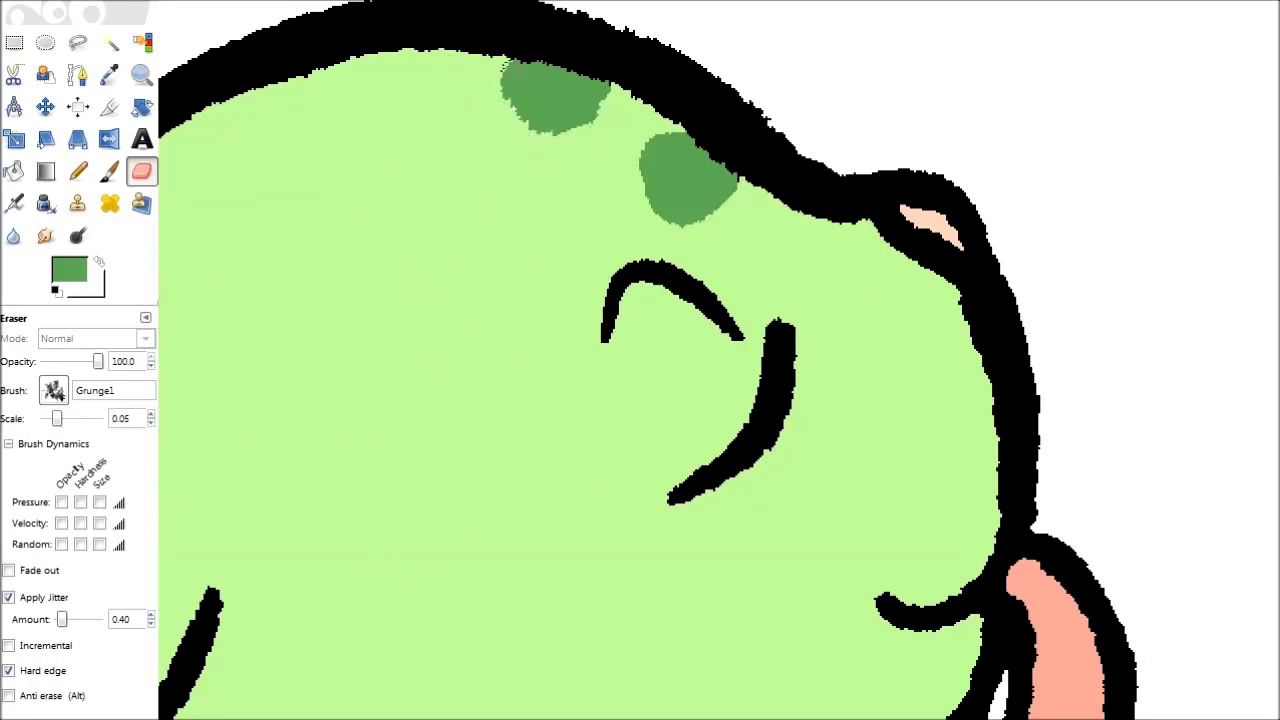
mouse_move(634, 171)
left_mouse_down()
mouse_move(657, 131)
mouse_move(738, 198)
left_mouse_up()
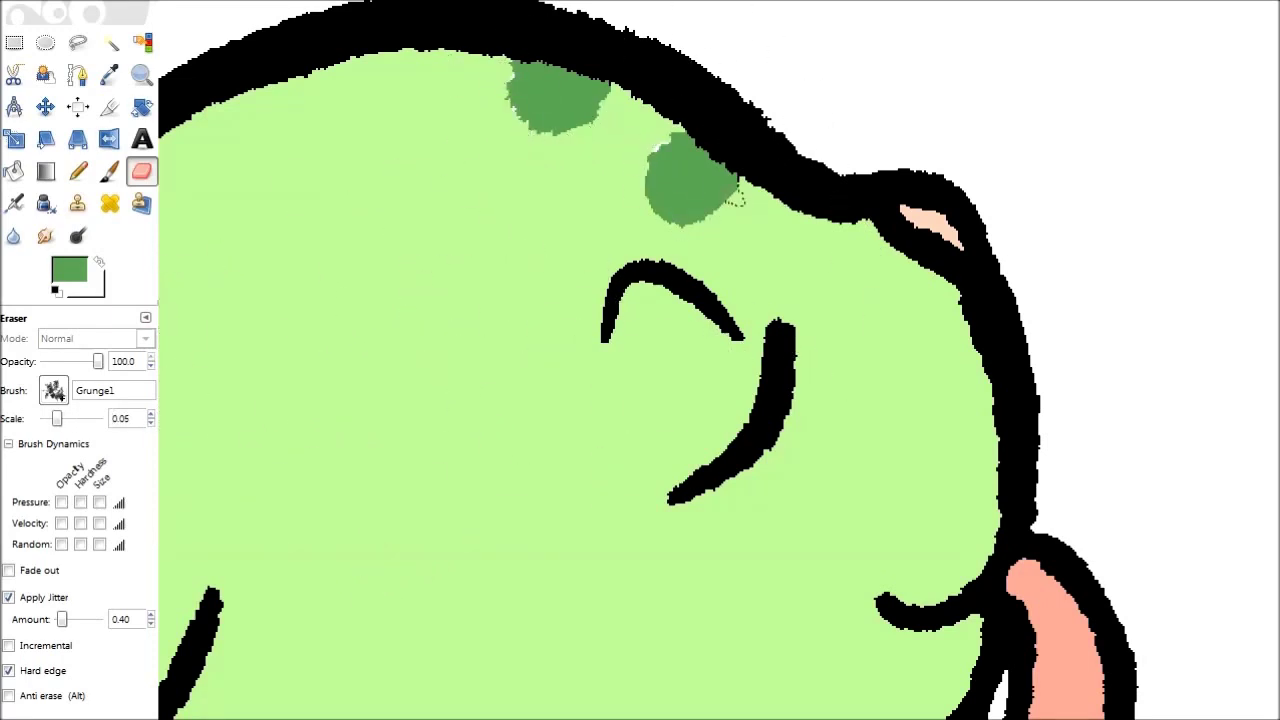
key("bracketleft")
key("bracketleft")
Step: Repaint the lower spot's edge in dark green and cover the erased gaps with sampled light green in Behind mode
key("m")
key("n")
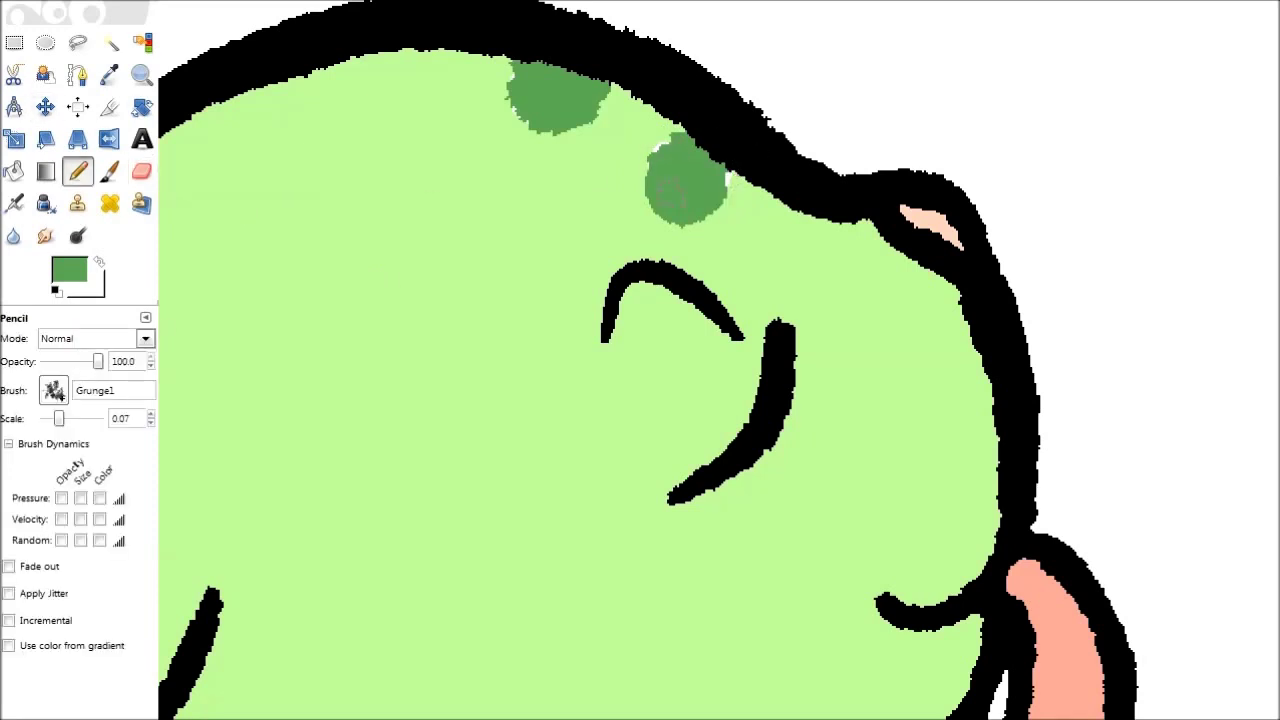
left_click_drag(722, 196, 710, 178)
key("x")
left_click(729, 251, "ctrl")
left_click(95, 338)
left_click(57, 403)
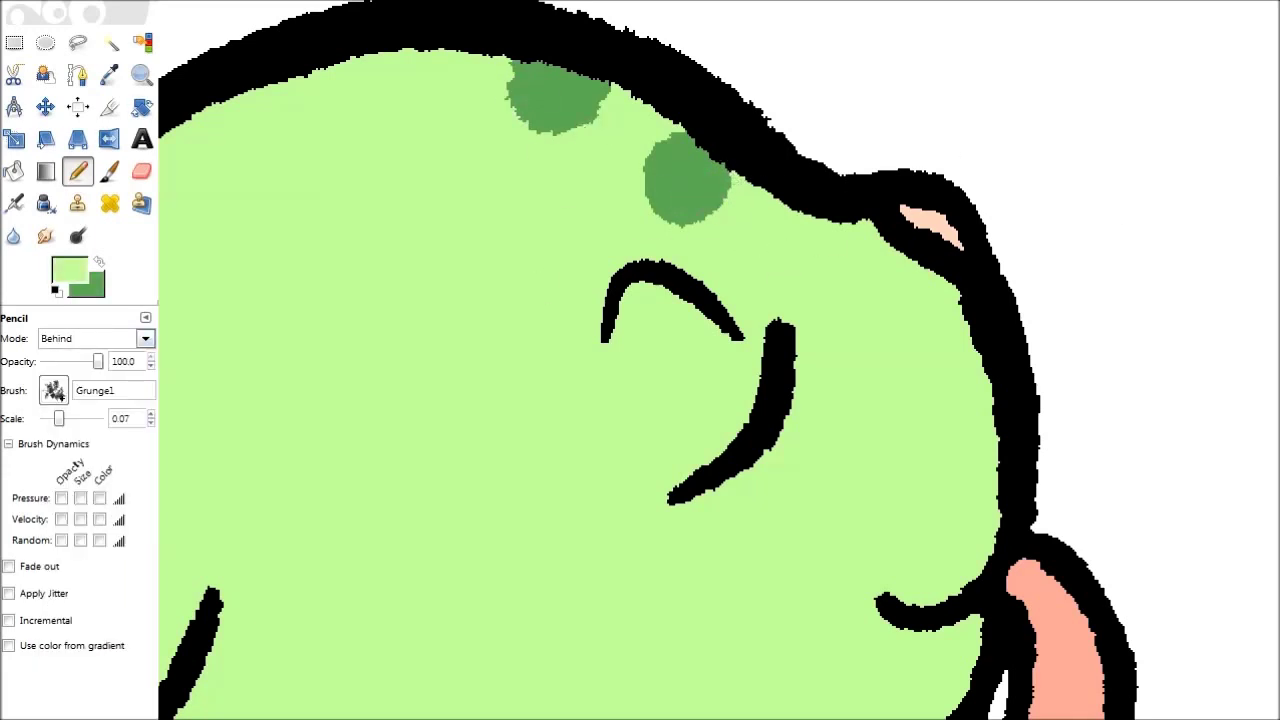
Step: Trim the sides of the upper forehead spot narrower and keep the surrounding skin covered in light green
scroll(820, 194, "up", 1)
scroll(820, 194, "left", 1)
key("shift+e")
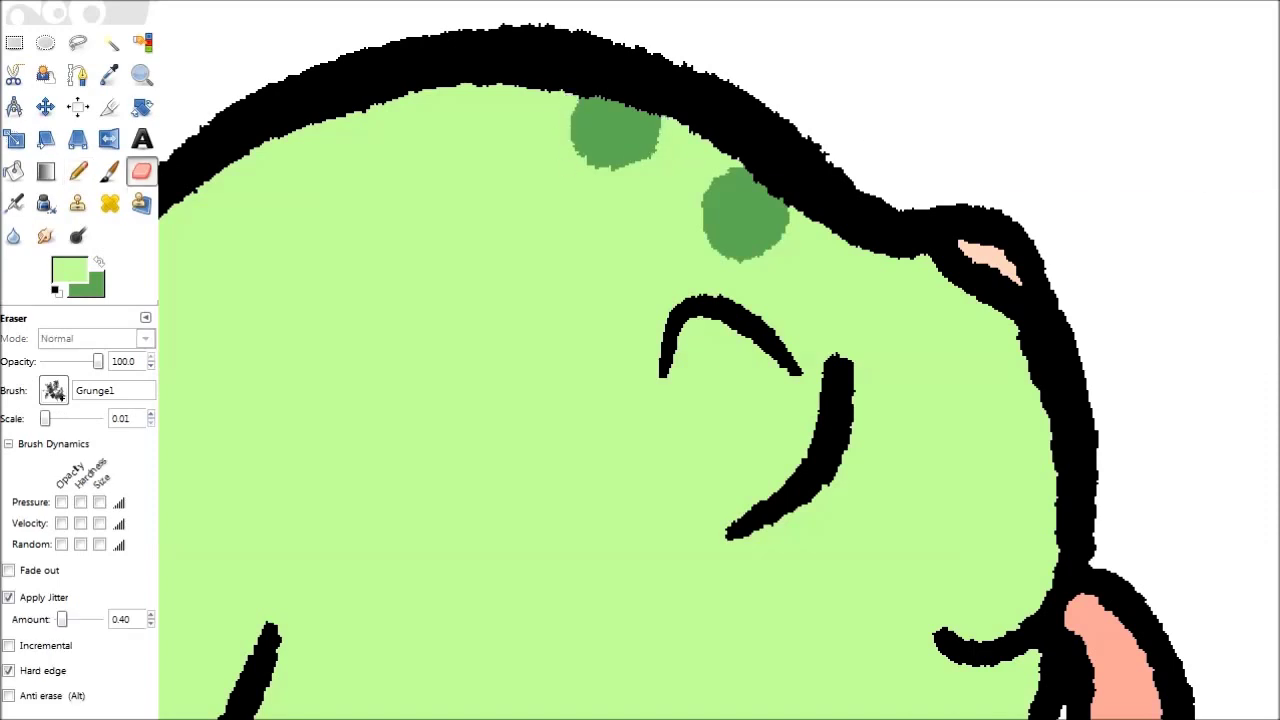
scroll(286, 371, "left", 1)
key("n")
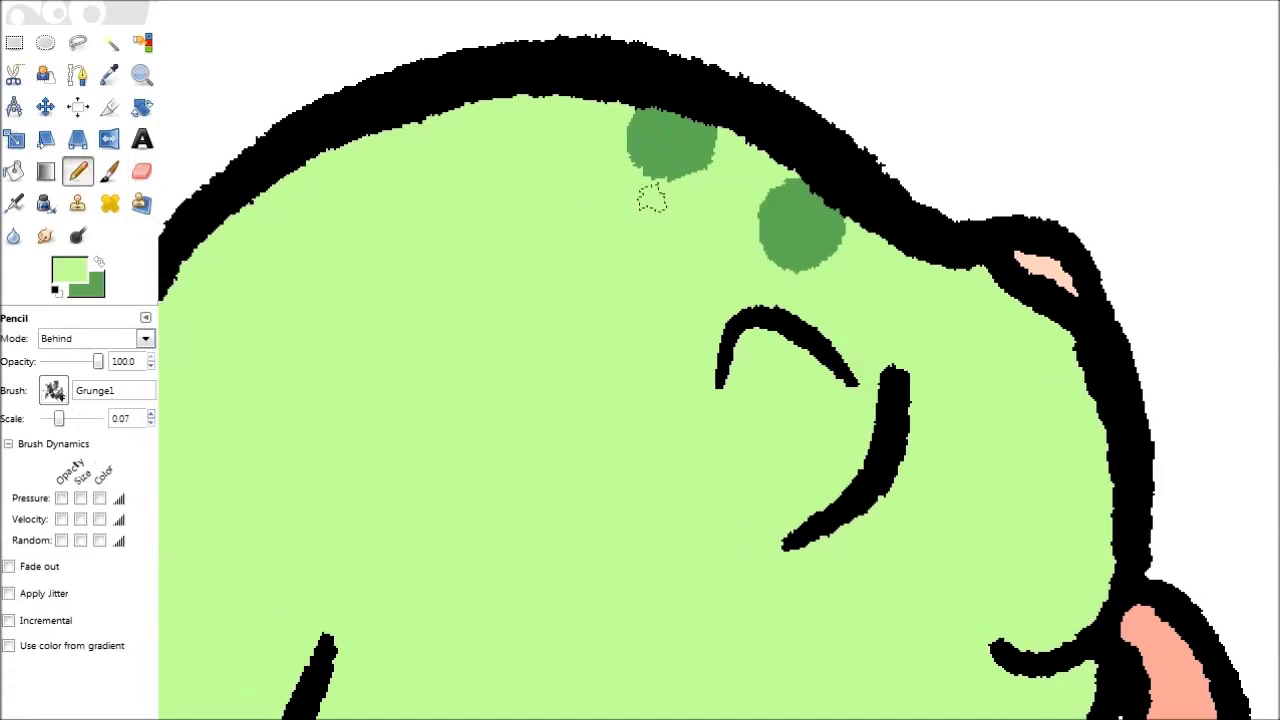
Step: Repaint the upper forehead spot wider and rounder in dark green with the Pencil in Normal mode, and check the whole drawing
key("x")
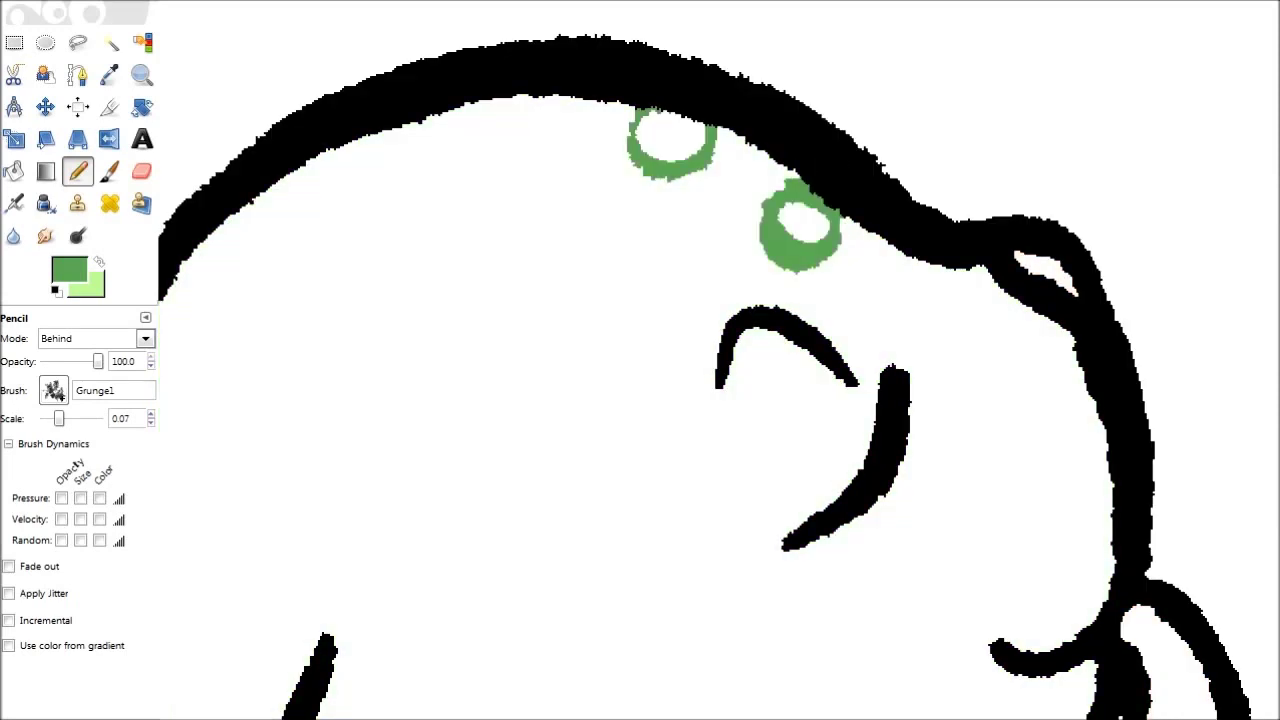
mouse_move(805, 108)
left_mouse_down()
mouse_move(880, 190)
mouse_move(1020, 145)
left_mouse_up()
key("ctrl+z")
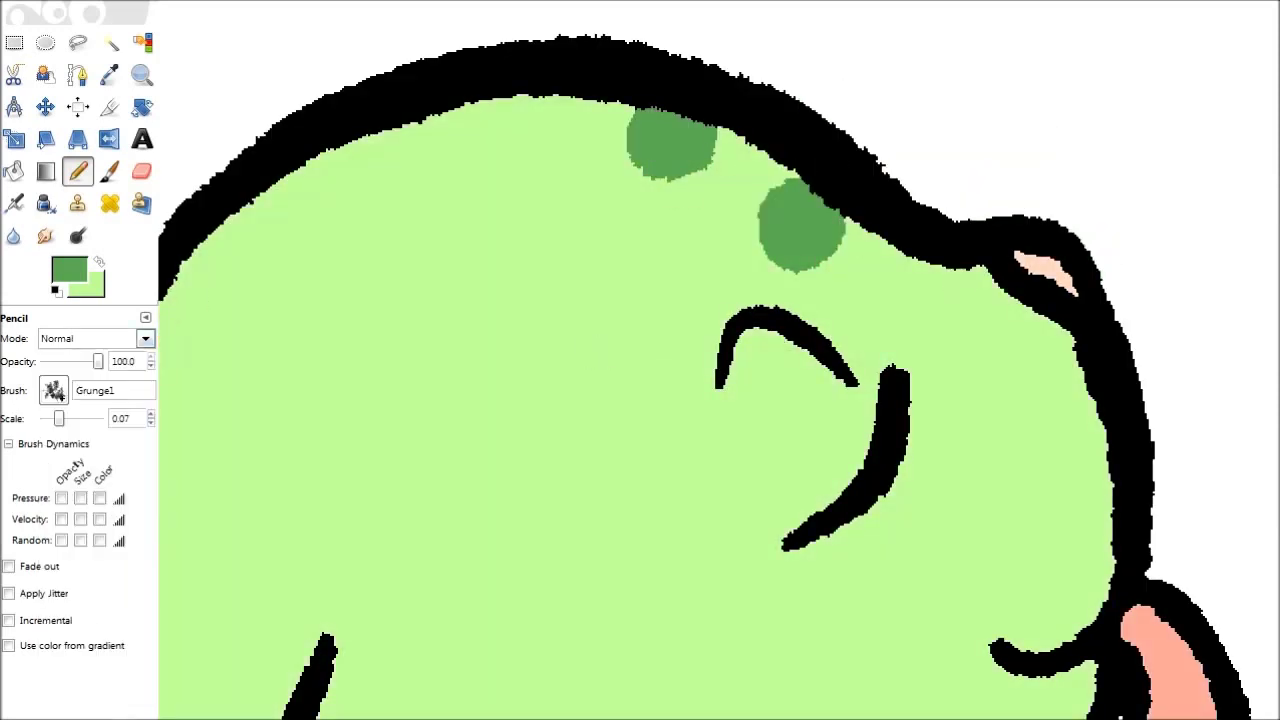
key("bracketright")
key("bracketright")
key("bracketright")
scroll(872, 205, "down", 2)
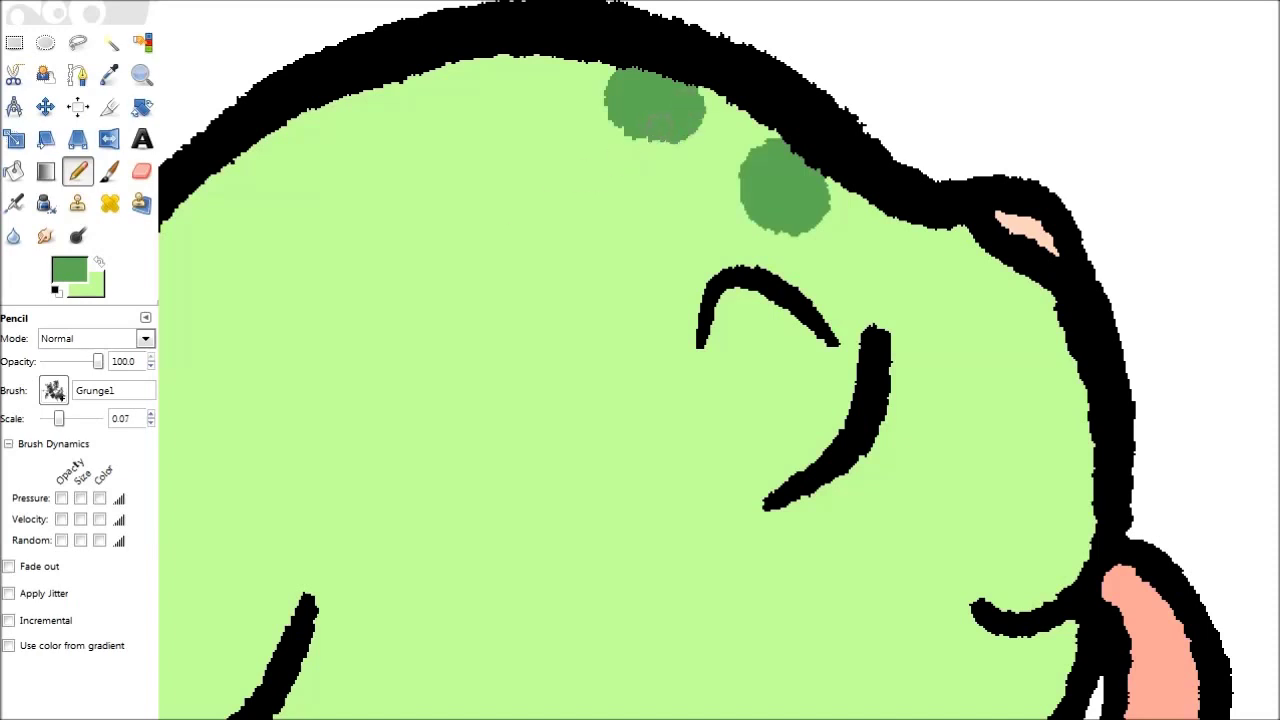
scroll(686, 263, "down", 3)
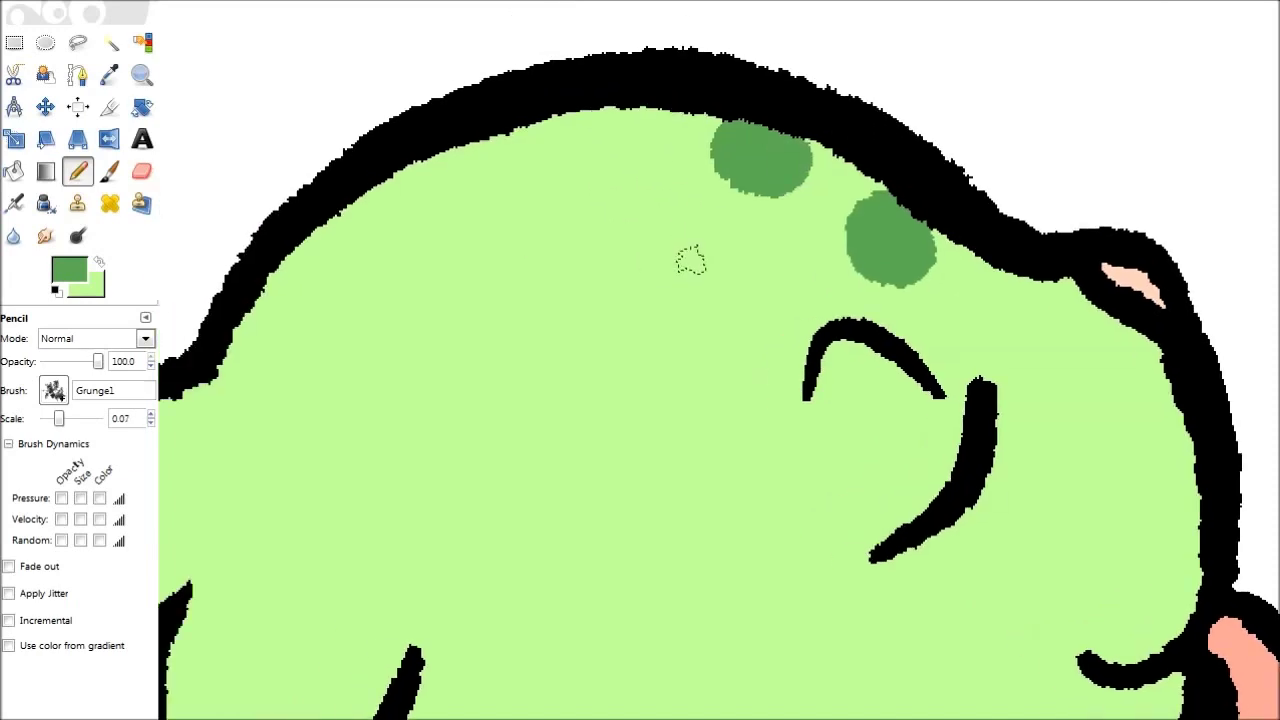
scroll(777, 291, "up", 3)
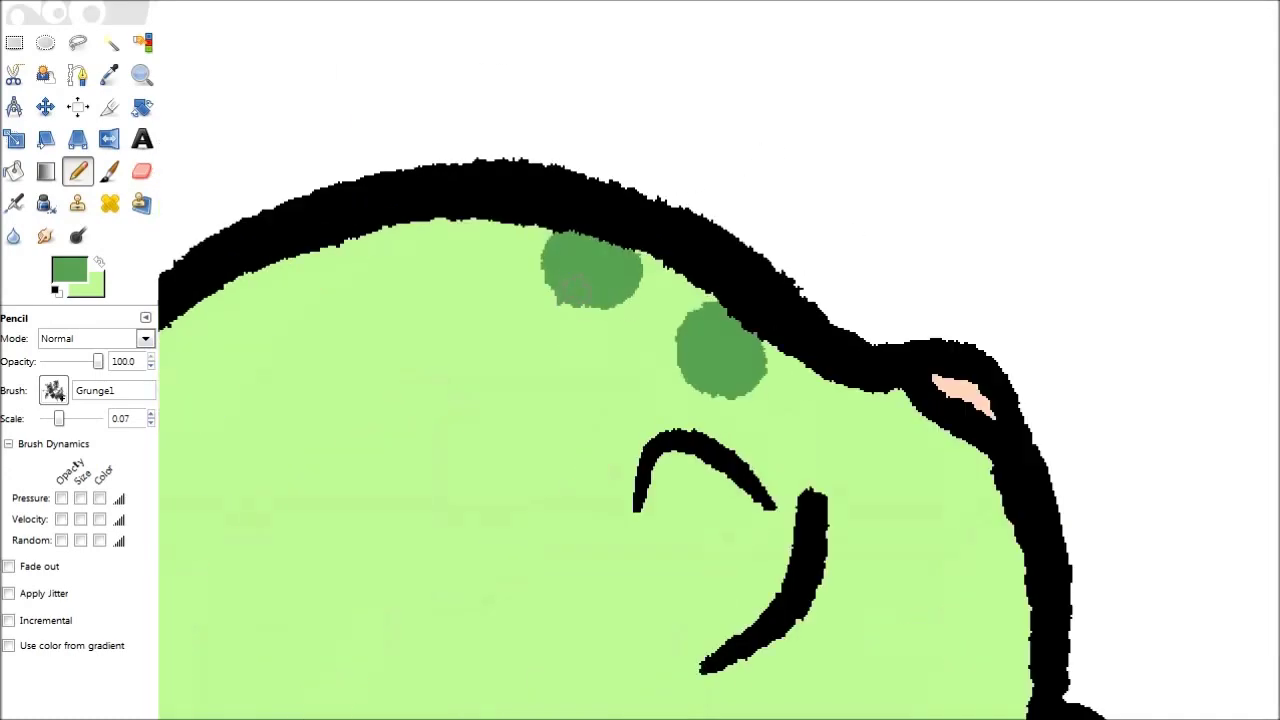
scroll(596, 288, "down", 4)
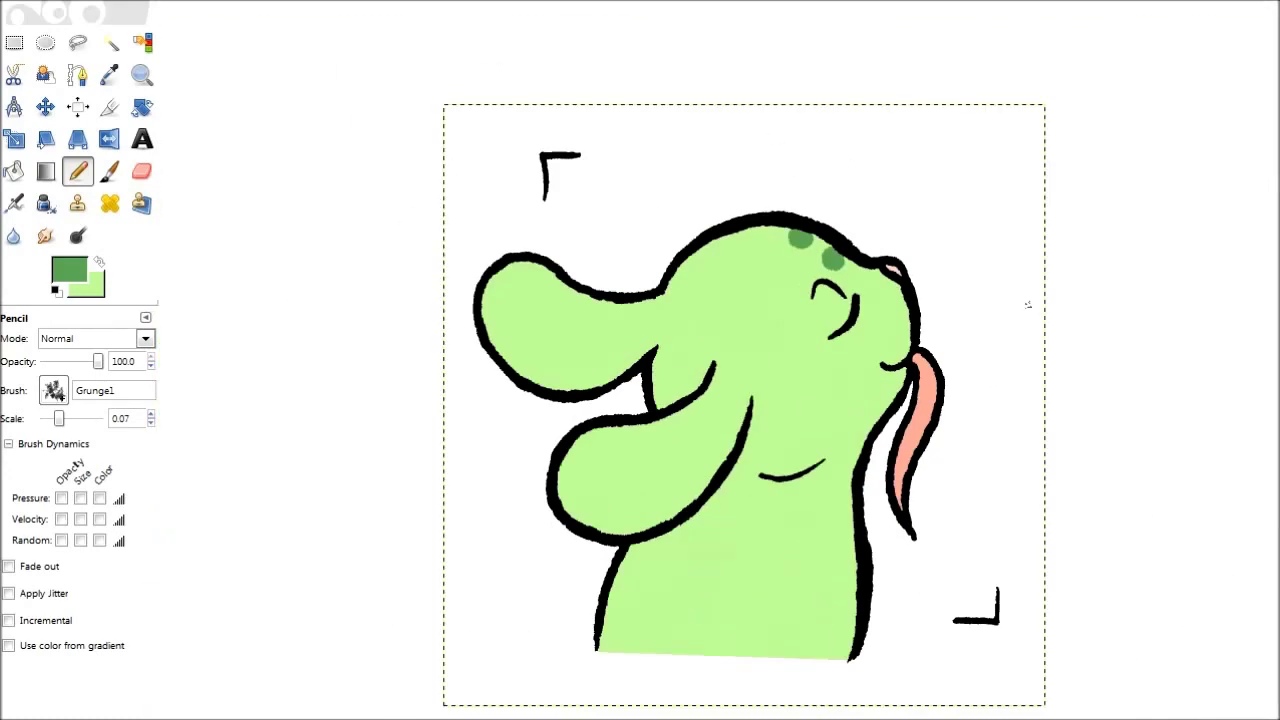
Step: Set the foreground colour to dark purple 433957 and fill the background behind the character with it
left_click(55, 290)
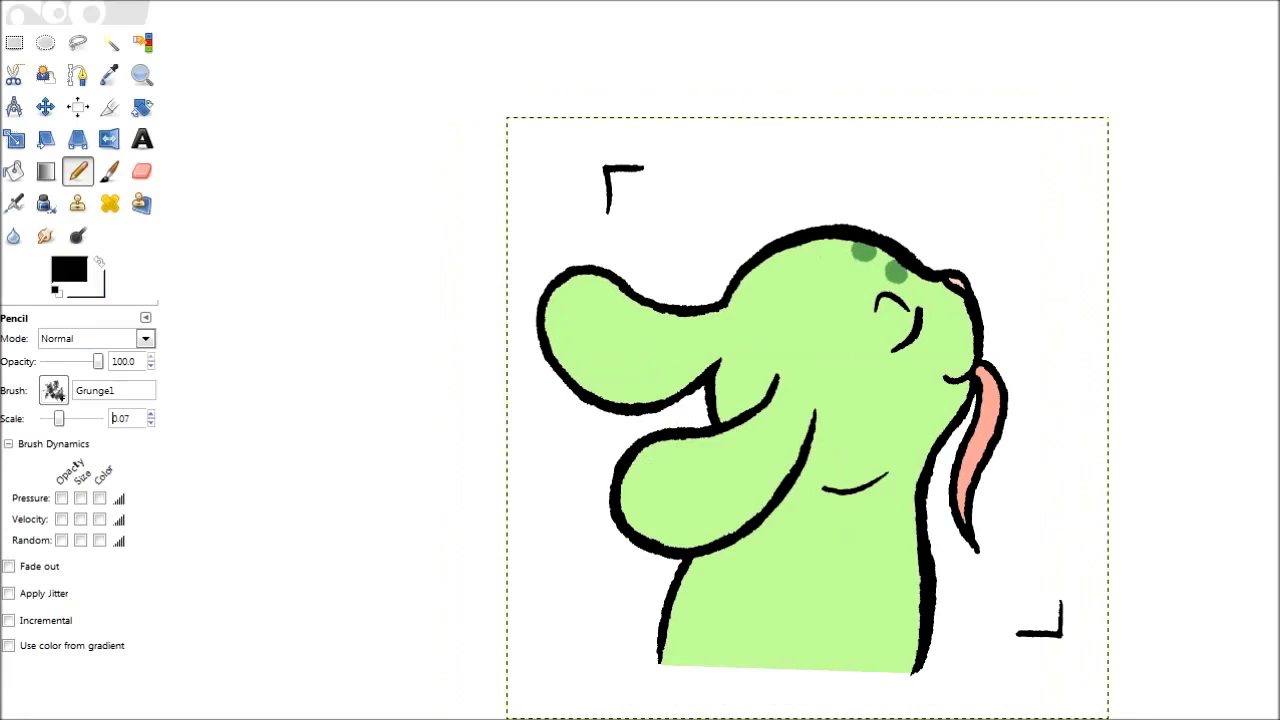
left_click(69, 268)
left_click(250, 305)
left_click(392, 237)
left_click_drag(250, 305, 278, 290)
key("Return")
key("shift+b")
left_click(1016, 304)
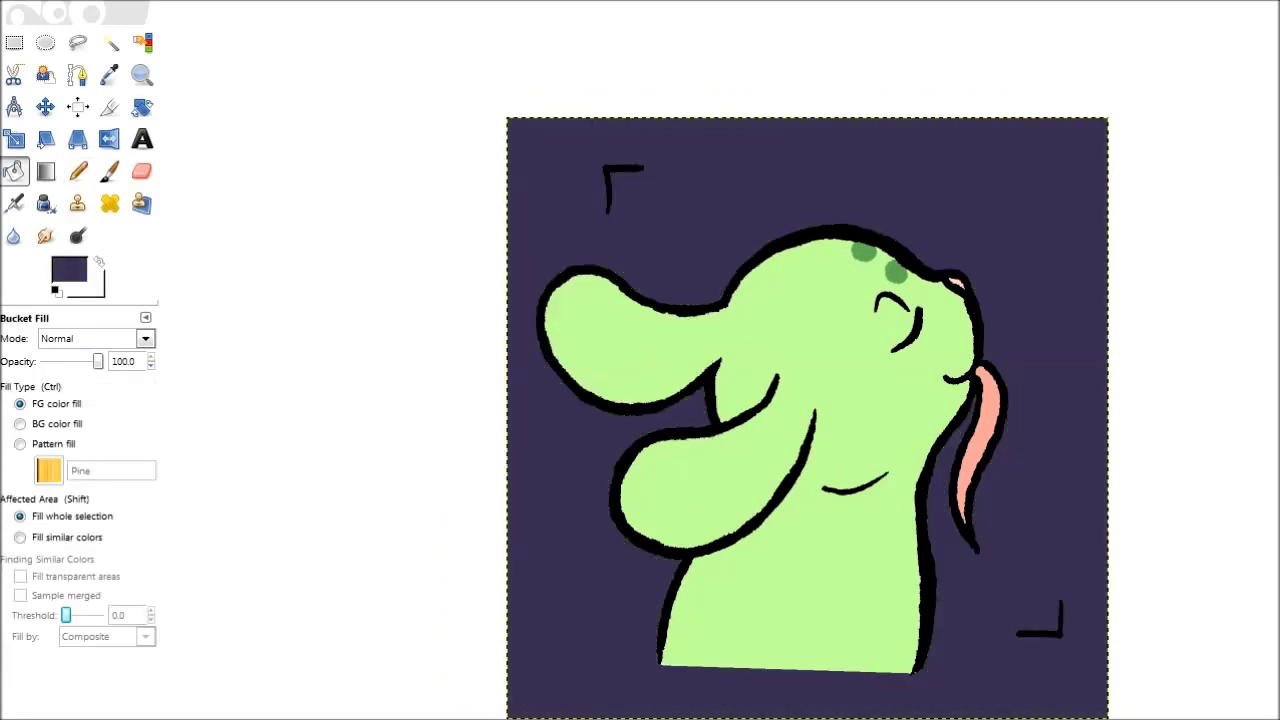
Step: Darken the foreground colour to a near-black purple and refill the background with it
left_click(69, 268)
left_click(258, 248)
left_click_drag(258, 248, 240, 320)
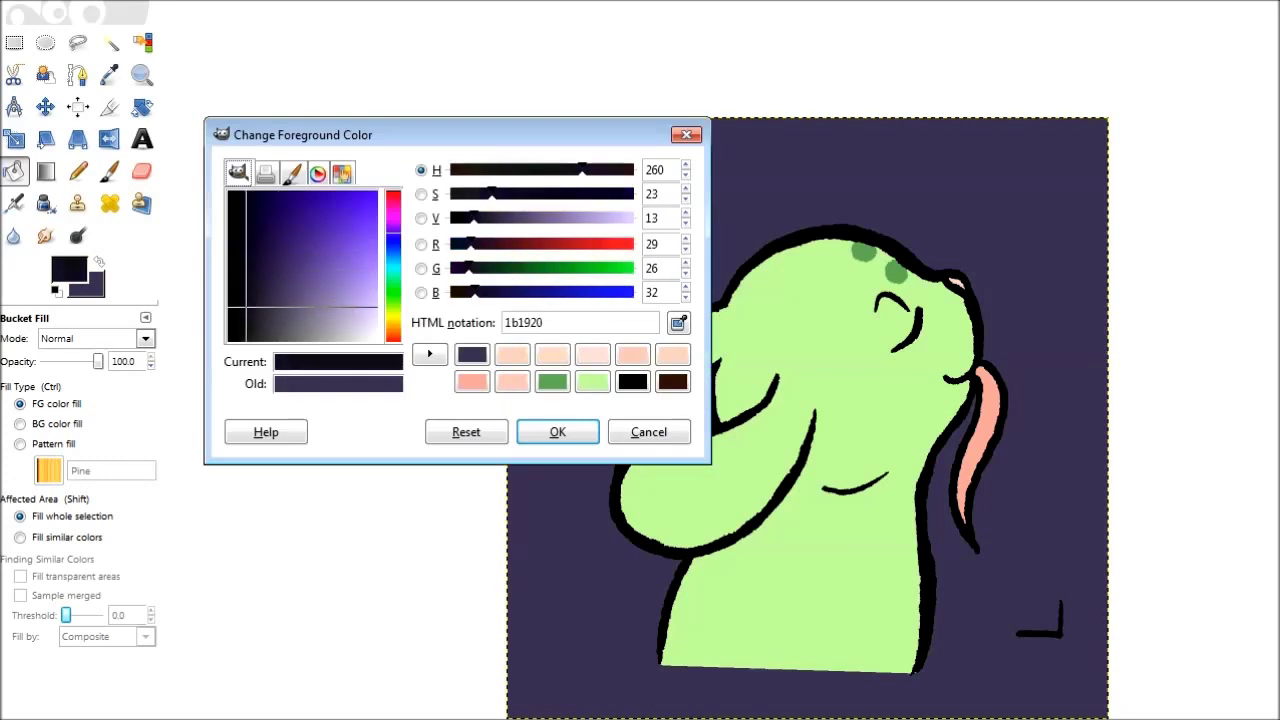
key("Return")
left_click(1060, 200)
Step: Paint cloudy dark purple texture over the near-black background around the character with the Paintbrush and Grunge1 brush at scale 1.00
key("x")
left_click(110, 171)
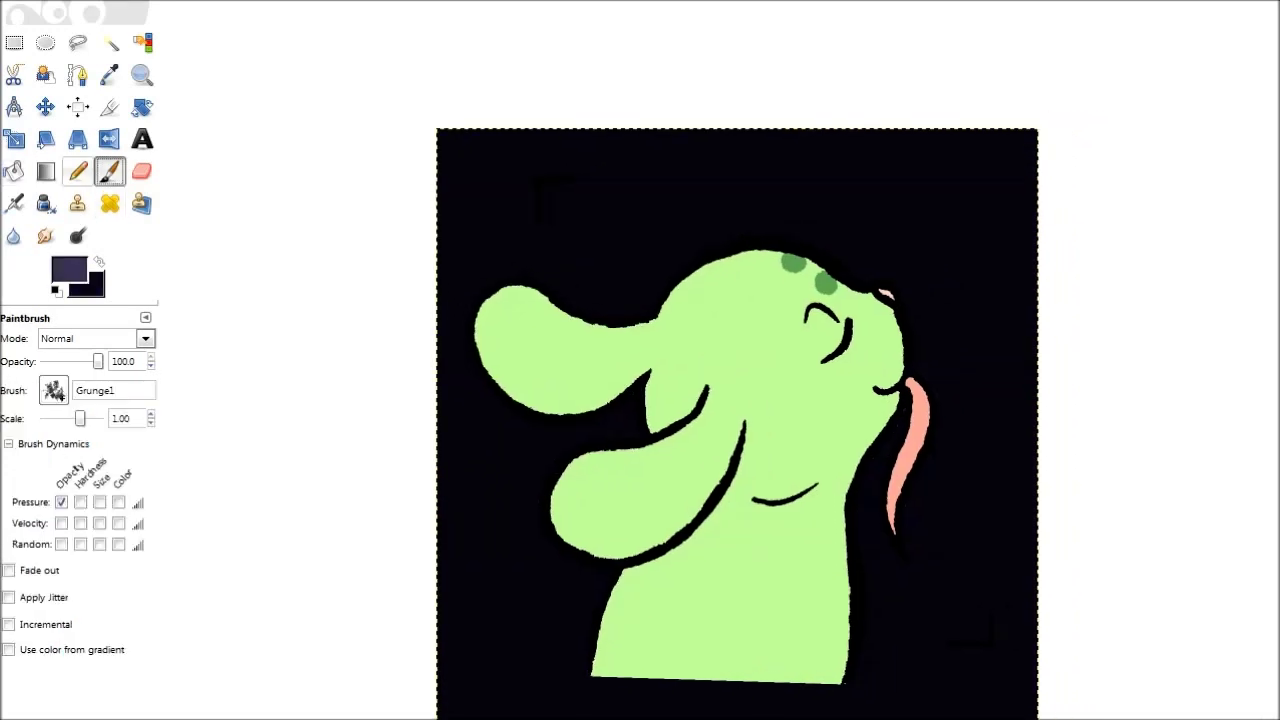
mouse_move(430, 220)
left_mouse_down()
mouse_move(500, 143)
mouse_move(414, 423)
mouse_move(500, 640)
mouse_move(480, 710)
mouse_move(771, 694)
mouse_move(1029, 543)
mouse_move(929, 529)
mouse_move(900, 560)
left_mouse_up()
mouse_move(510, 420)
left_mouse_down()
mouse_move(490, 530)
mouse_move(914, 657)
mouse_move(957, 600)
mouse_move(657, 686)
mouse_move(545, 680)
left_mouse_up()
mouse_move(512, 236)
left_mouse_down()
mouse_move(628, 128)
mouse_move(543, 243)
mouse_move(600, 228)
left_mouse_up()
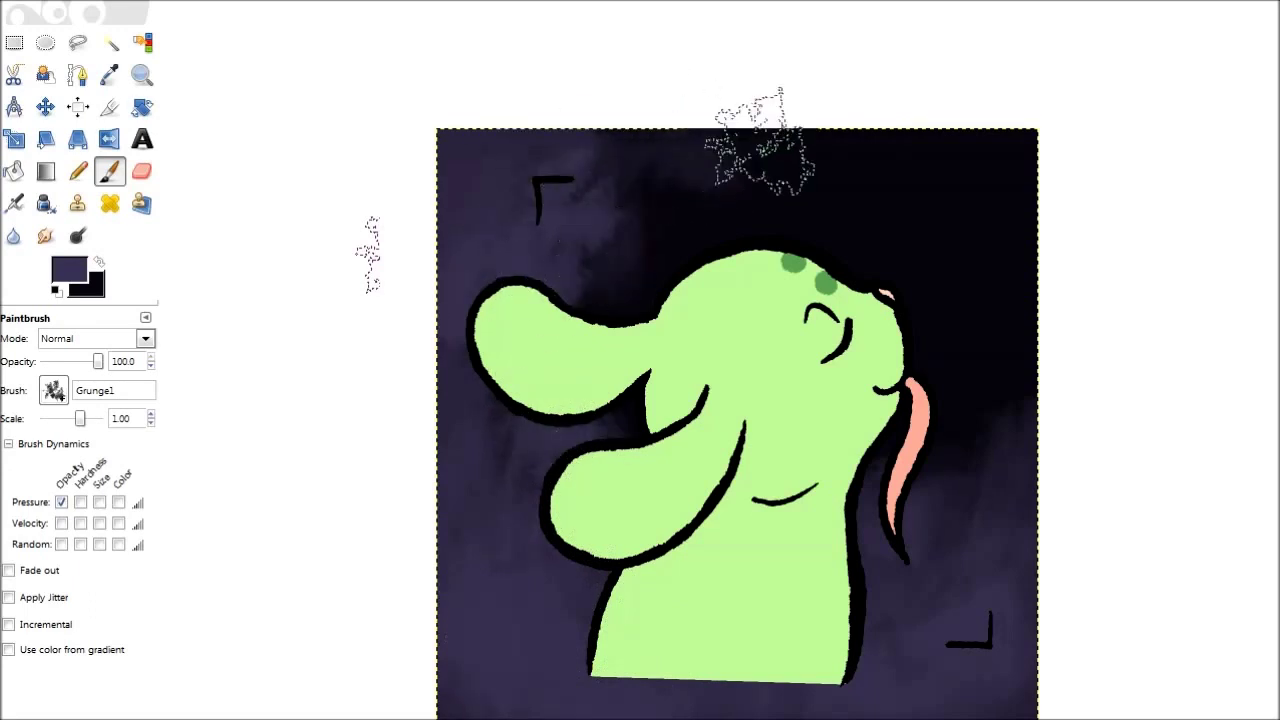
left_click_drag(1000, 475, 930, 540)
Step: Set the foreground colour to a greyer, lighter purple and paint cloudy texture over the background's lower right area
left_click(69, 270)
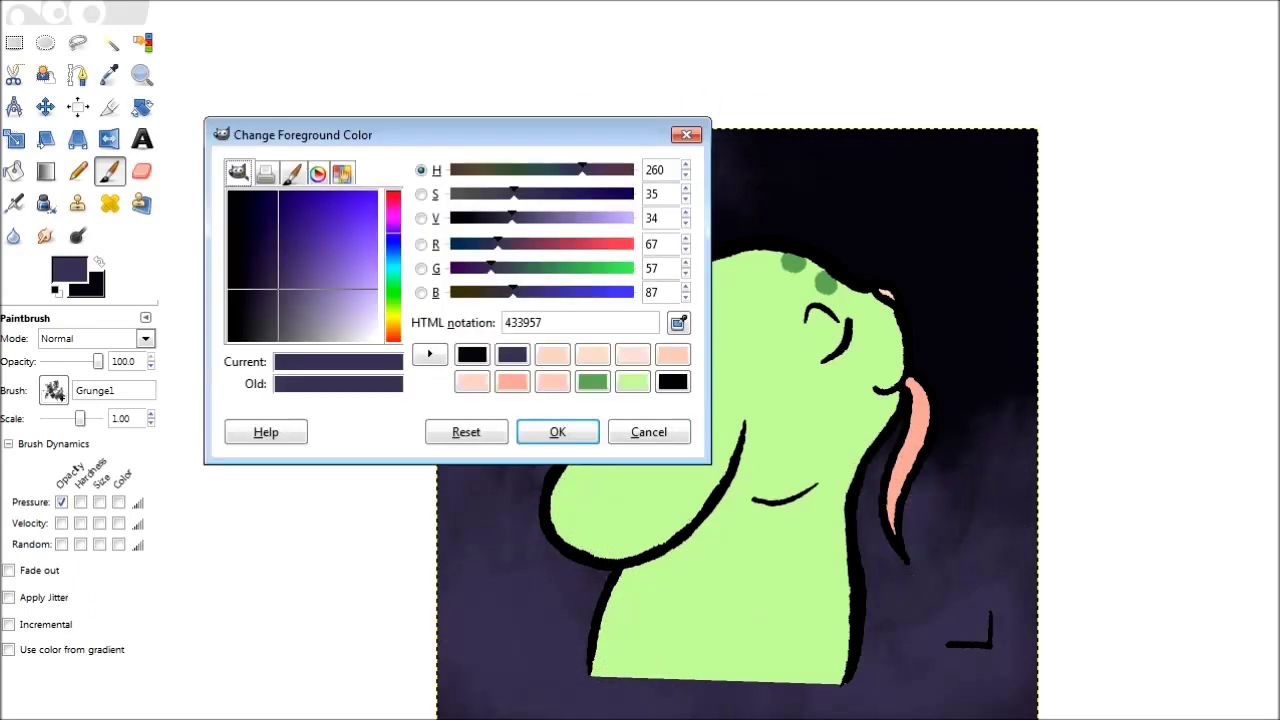
left_click(279, 268)
left_click(563, 431)
mouse_move(963, 515)
left_mouse_down()
mouse_move(1014, 557)
mouse_move(871, 678)
left_mouse_up()
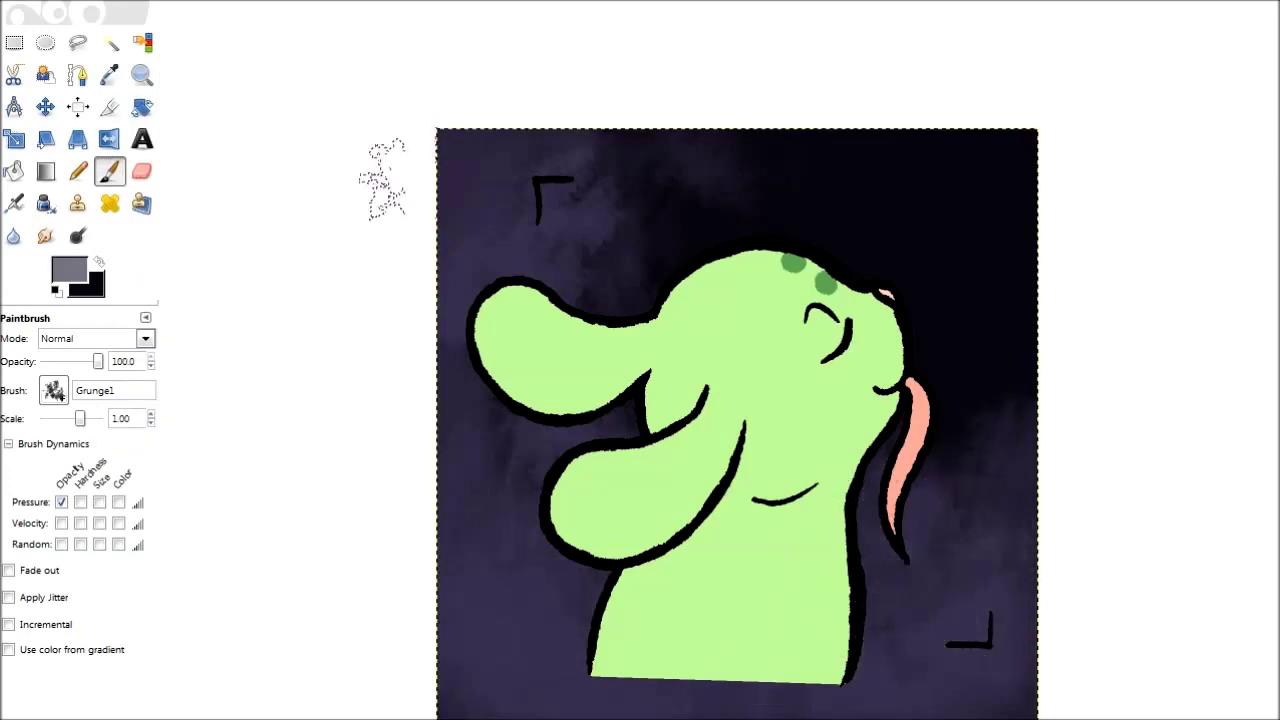
Step: Lighten the foreground colour to pale greyish purple and brush misty highlights along the background's lower edge and left side
left_click(69, 270)
left_click(316, 320)
left_click(560, 431)
mouse_move(990, 540)
left_mouse_down()
mouse_move(966, 623)
mouse_move(829, 651)
left_mouse_up()
mouse_move(485, 230)
left_mouse_down()
mouse_move(543, 586)
mouse_move(471, 557)
mouse_move(450, 612)
mouse_move(515, 684)
mouse_move(700, 640)
mouse_move(540, 590)
mouse_move(490, 500)
left_mouse_up()
mouse_move(771, 507)
left_mouse_down()
mouse_move(981, 632)
mouse_move(971, 617)
mouse_move(1011, 529)
left_mouse_up()
Step: Reduce the Grunge1 brush scale to 0.60, try strokes on the dark background beside the face, and undo them
key("bracketleft")
key("bracketleft")
key("bracketleft")
key("bracketleft")
mouse_move(943, 286)
left_mouse_down()
mouse_move(986, 263)
mouse_move(960, 280)
mouse_move(975, 215)
mouse_move(994, 234)
mouse_move(943, 271)
mouse_move(915, 245)
left_mouse_up()
key("ctrl+z")
key("ctrl+z")
key("ctrl+z")
Step: Darken the foreground colour to a near-black purple for tinting the darkest background area beside the face
left_click(69, 269)
mouse_move(270, 235)
left_mouse_down()
mouse_move(252, 245)
mouse_move(262, 232)
left_mouse_up()
key("Return")
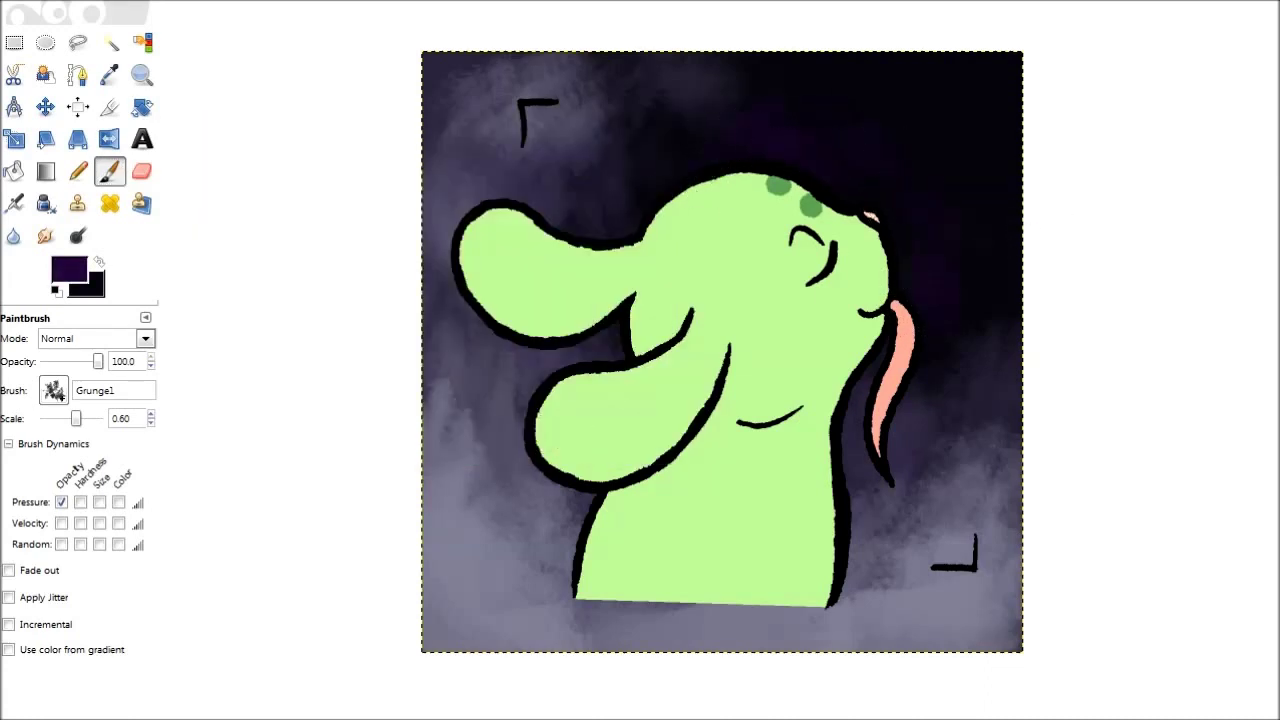
left_click(69, 269)
mouse_move(262, 232)
left_mouse_down()
mouse_move(270, 250)
mouse_move(265, 240)
left_mouse_up()
key("Return")
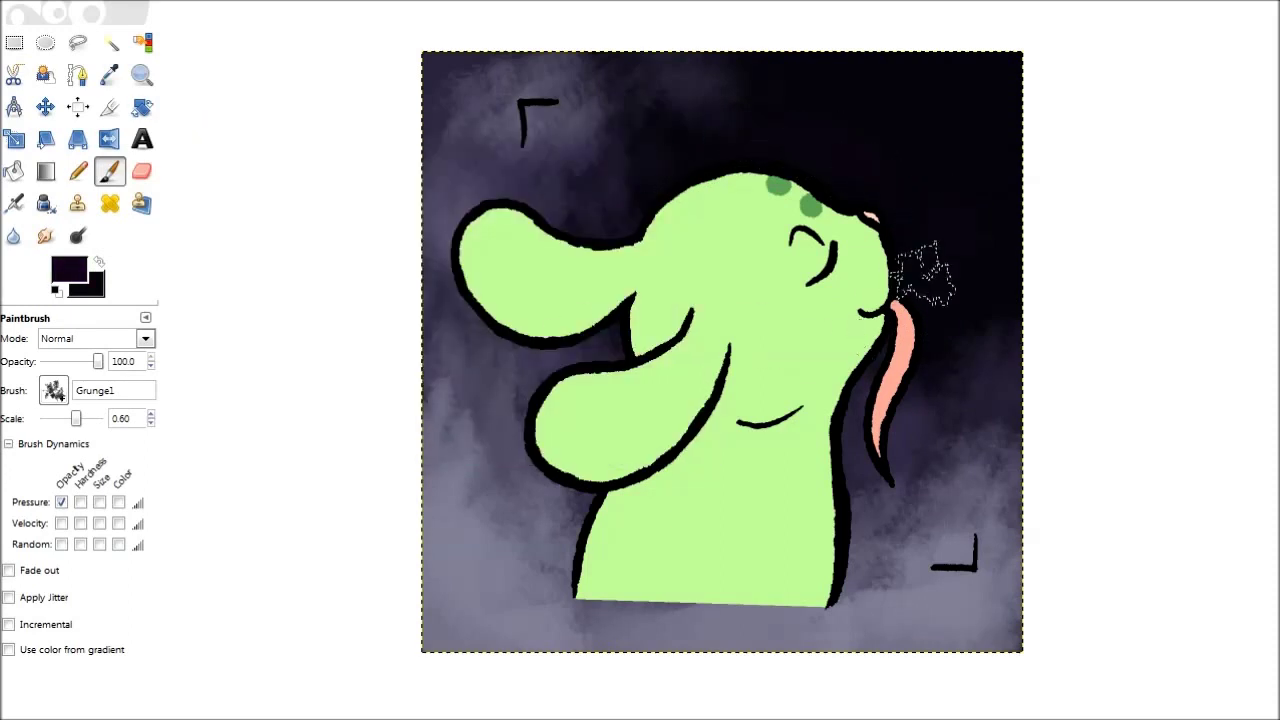
Step: Set the foreground colour to a very pale cream and add a new layer for the flower
mouse_move(853, 250)
left_mouse_down()
mouse_move(797, 310)
mouse_move(595, 375)
left_mouse_up()
left_click(69, 269)
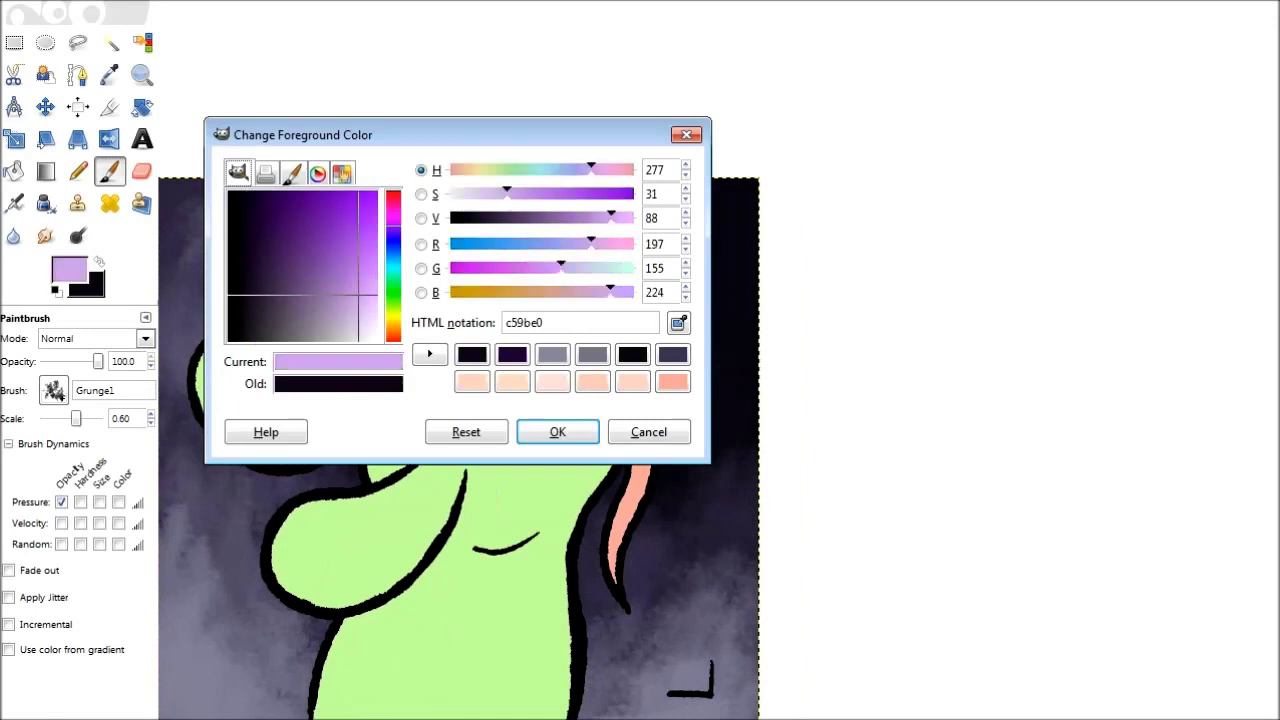
left_click_drag(392, 215, 392, 325)
left_click_drag(300, 260, 260, 190)
left_click(557, 431)
key("ctrl+shift+n")
key("Return")
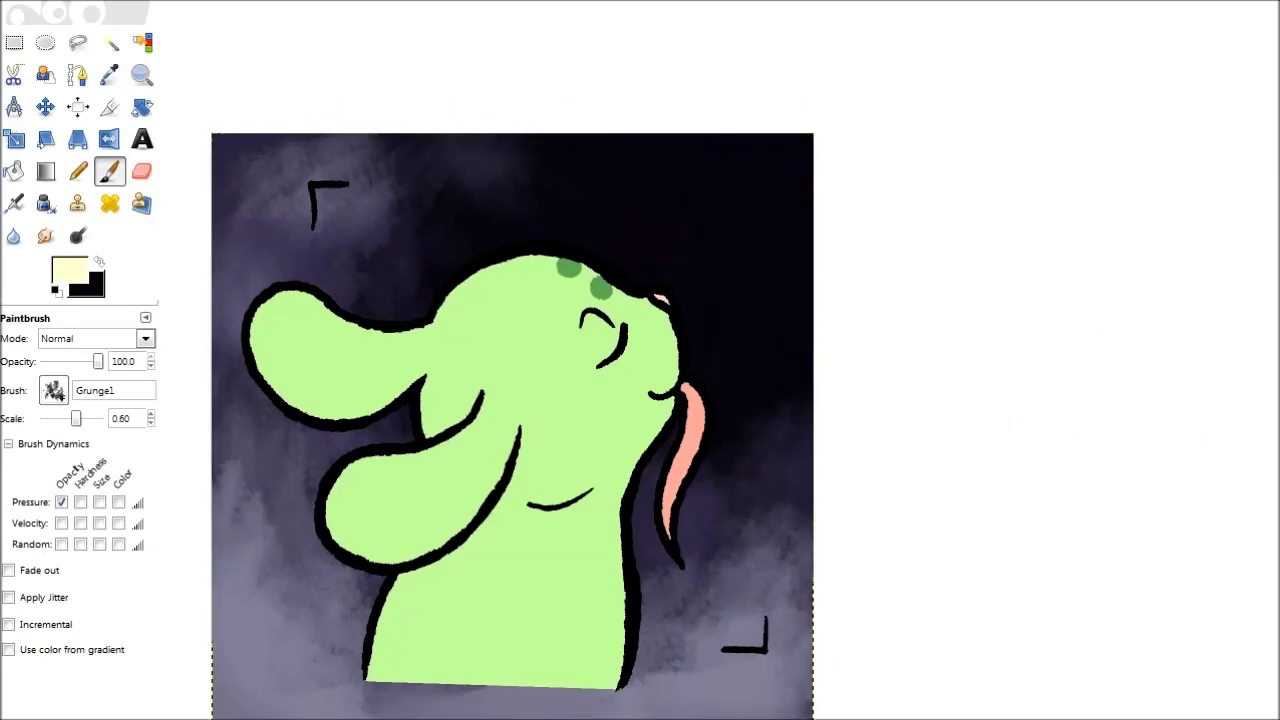
left_click(69, 269)
left_click_drag(376, 312, 374, 331)
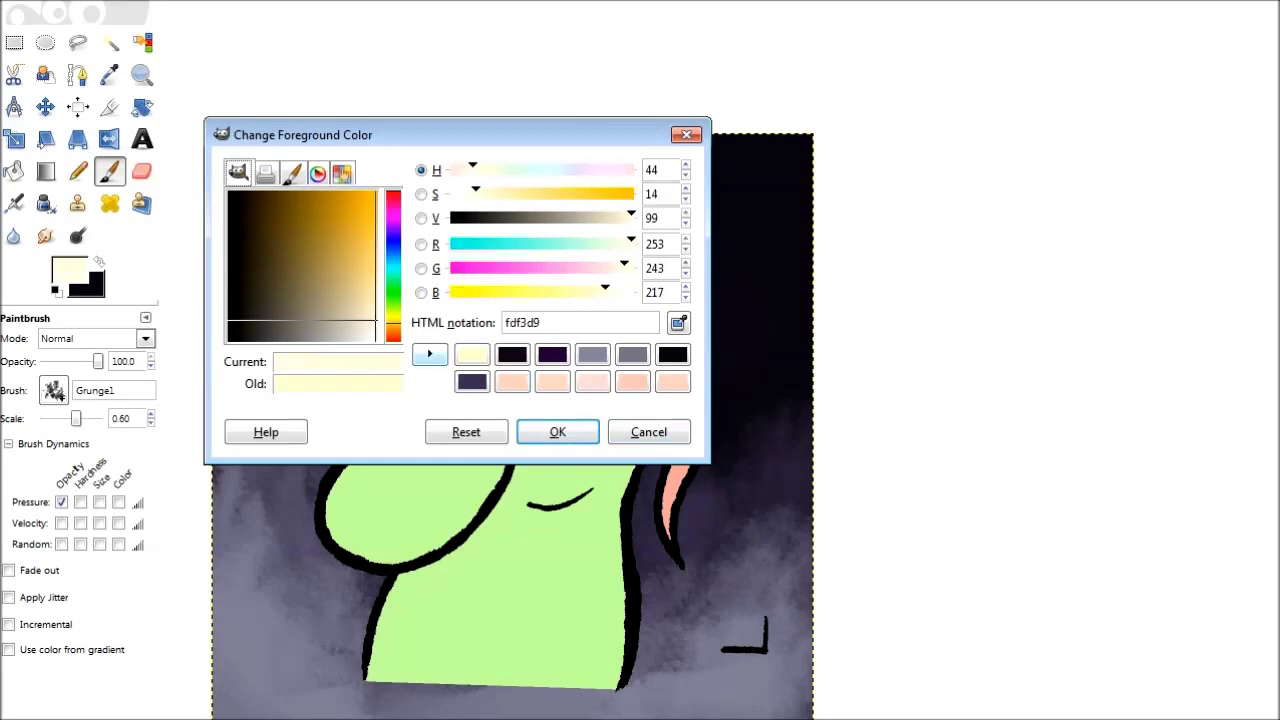
key("Return")
Step: Paint a cream flower with a curved stem beside the character using the Custom2 small brush, jitter 0.40 and opacity 50
left_click(53, 390)
left_click(139, 523)
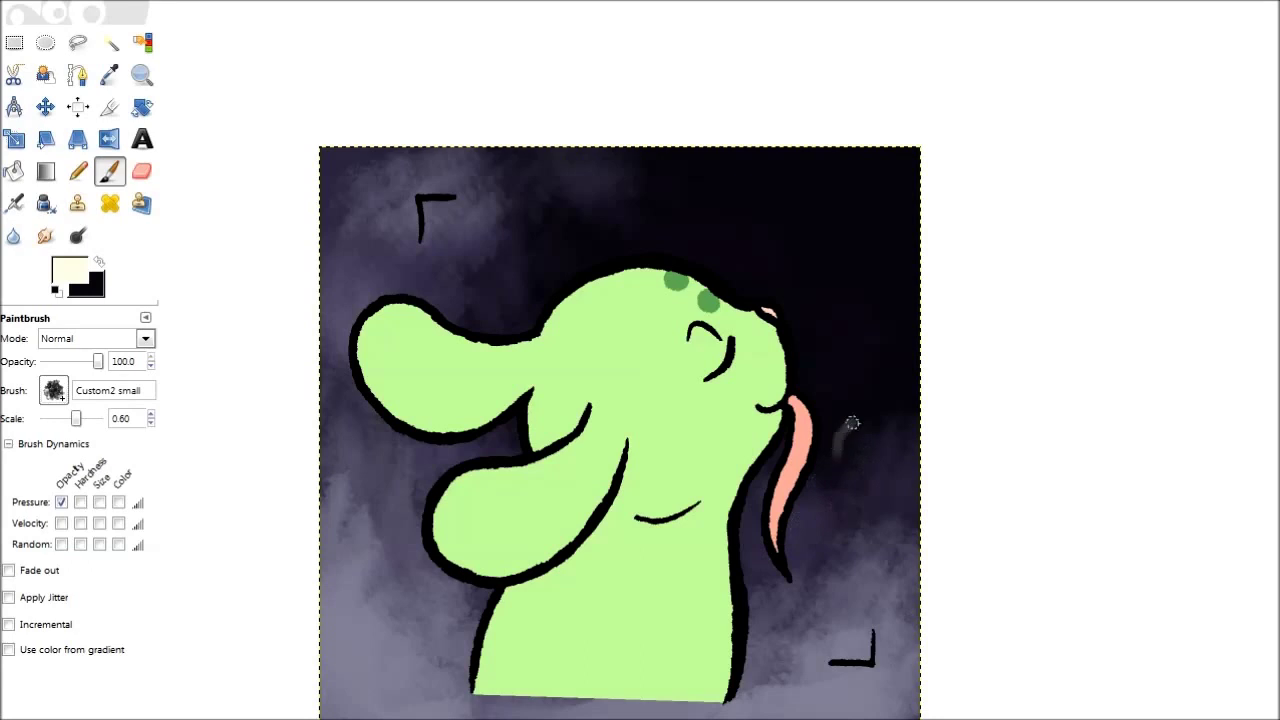
key("ctrl+z")
left_click(8, 597)
left_click_drag(842, 455, 848, 512)
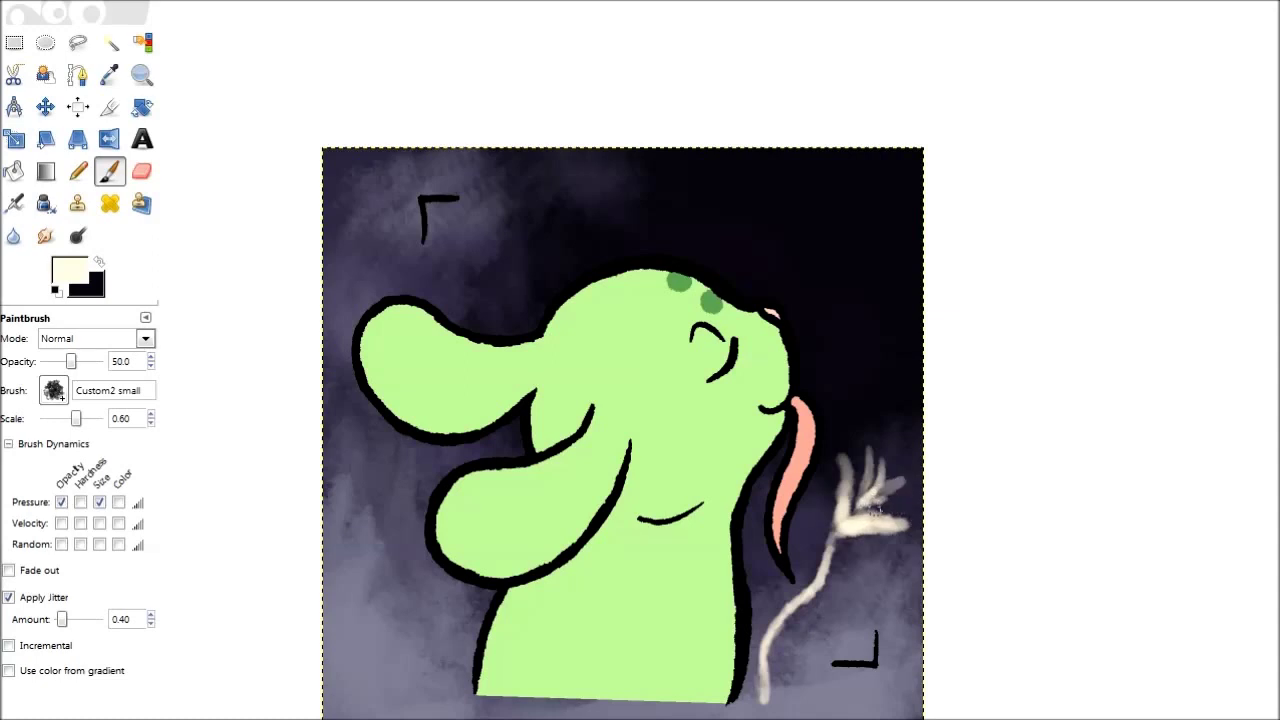
Step: Raise the brush opacity to 100 and paint thin curved filaments around the flower head at scale 0.40
scroll(806, 540, "right", 5)
key("bracketright")
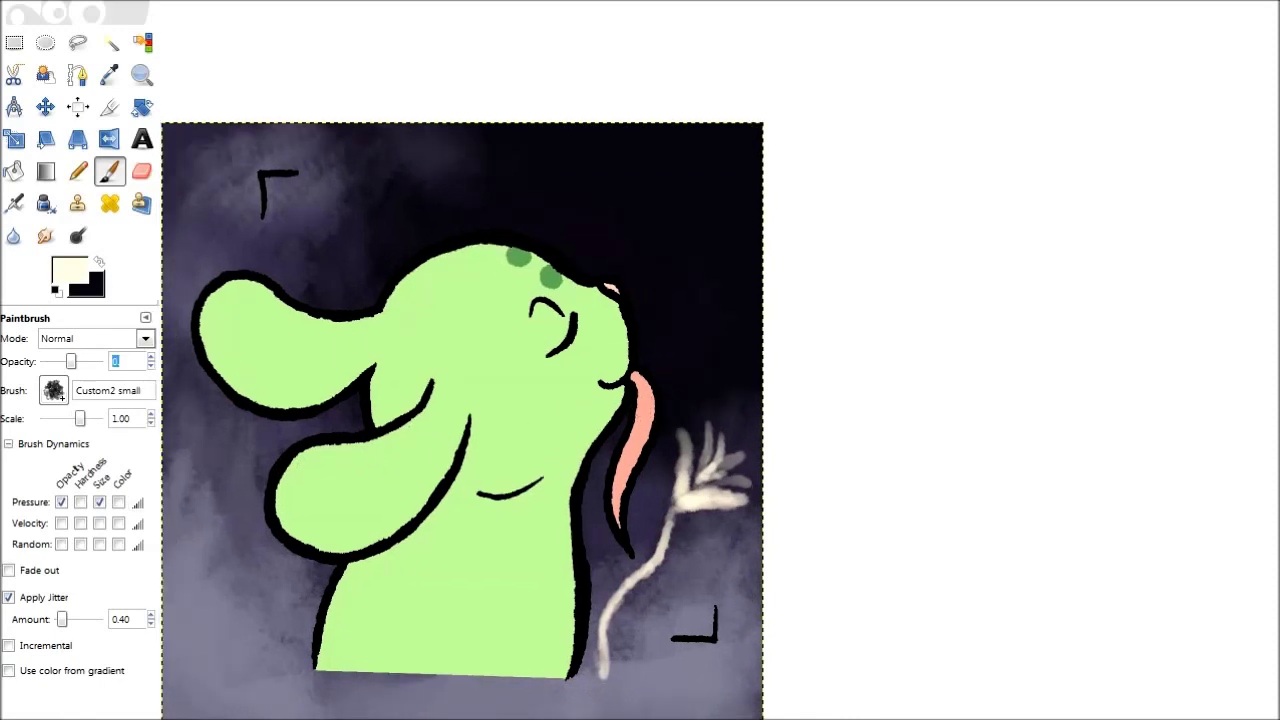
type("100")
key("Return")
scroll(600, 412, "right", 2)
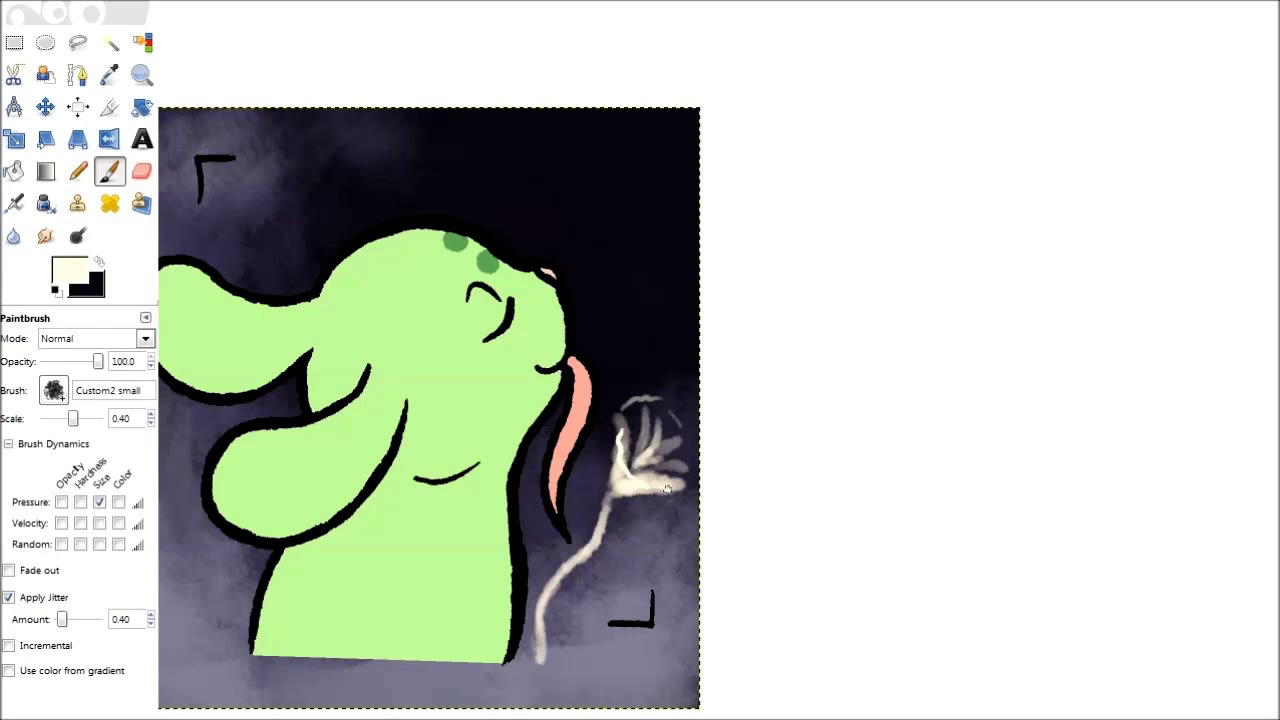
scroll(667, 489, "up", 1)
scroll(660, 505, "right", 1)
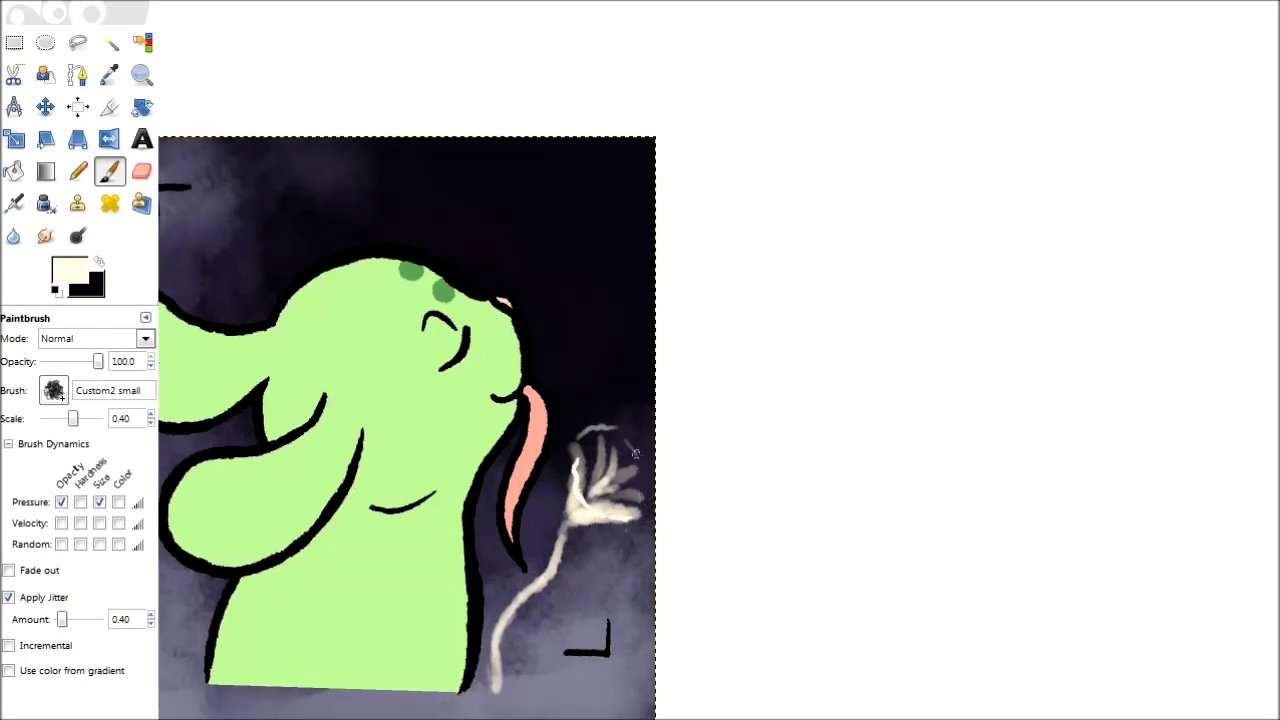
scroll(600, 447, "right", 1)
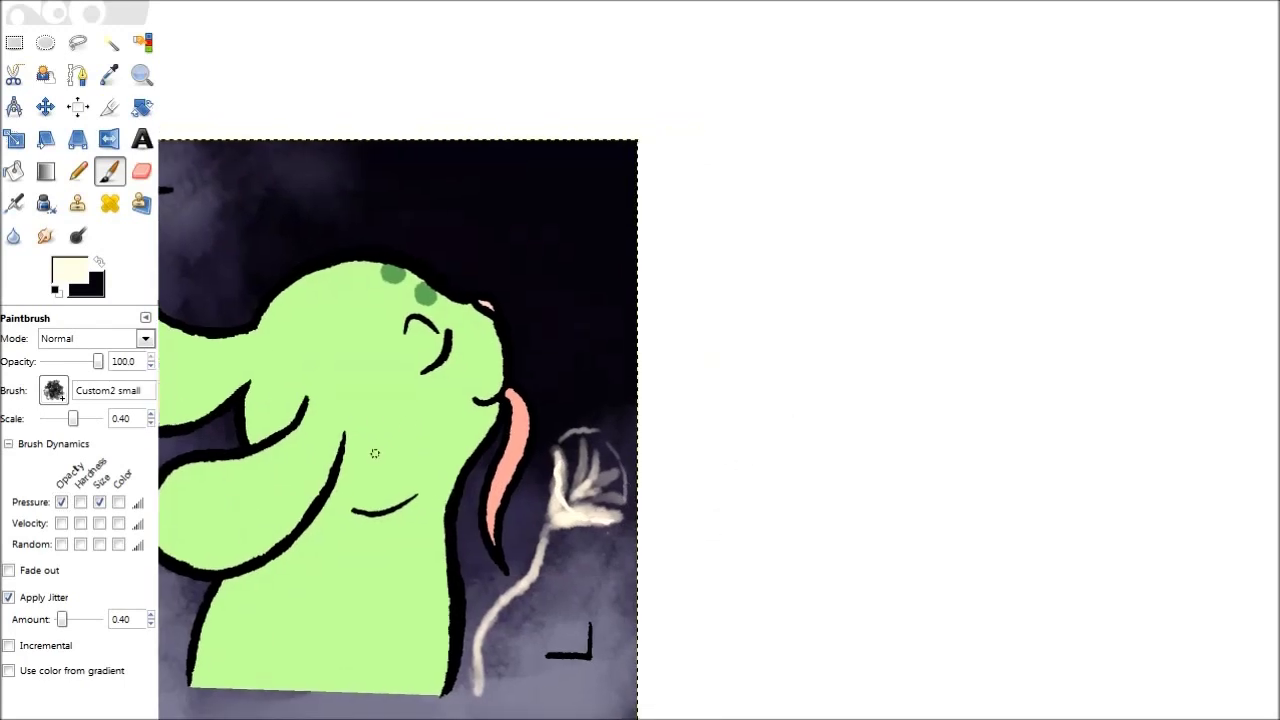
Step: Try to fill the flower head with white in Behind mode using the Custom2 small brush at scale 1.00
scroll(371, 451, "left", 3)
left_click(69, 269)
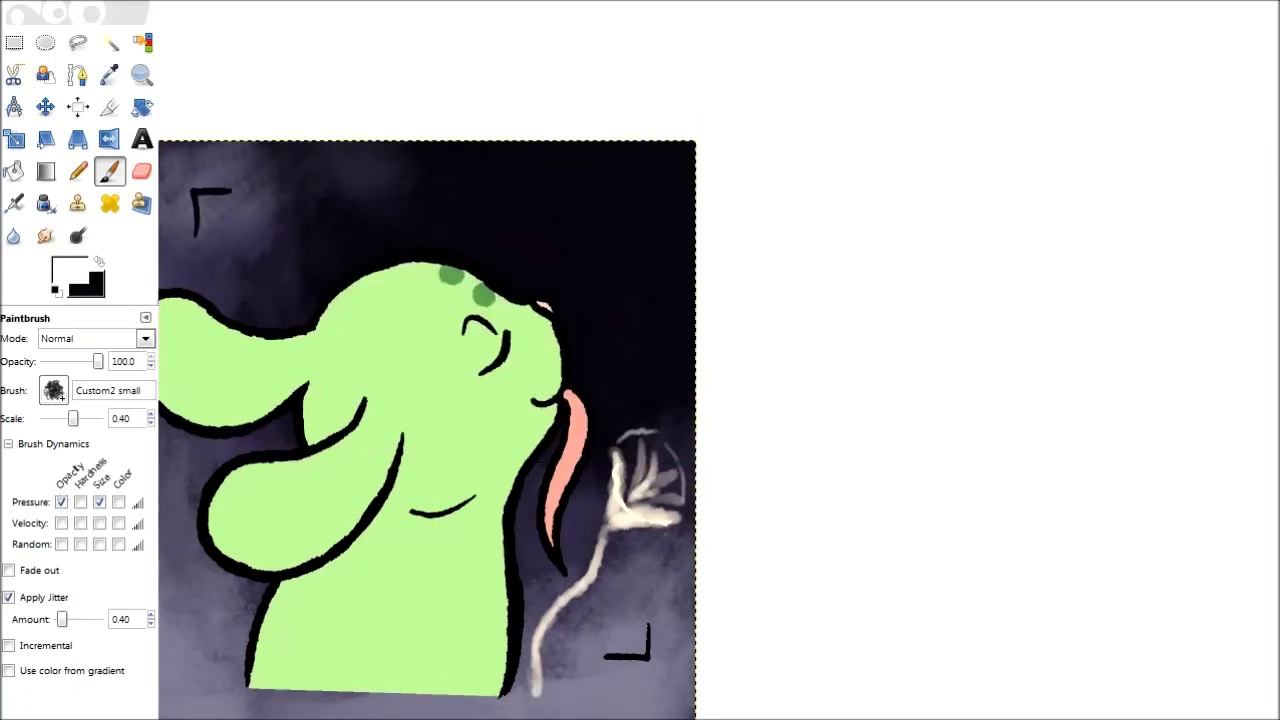
left_click(92, 338)
left_click(57, 406)
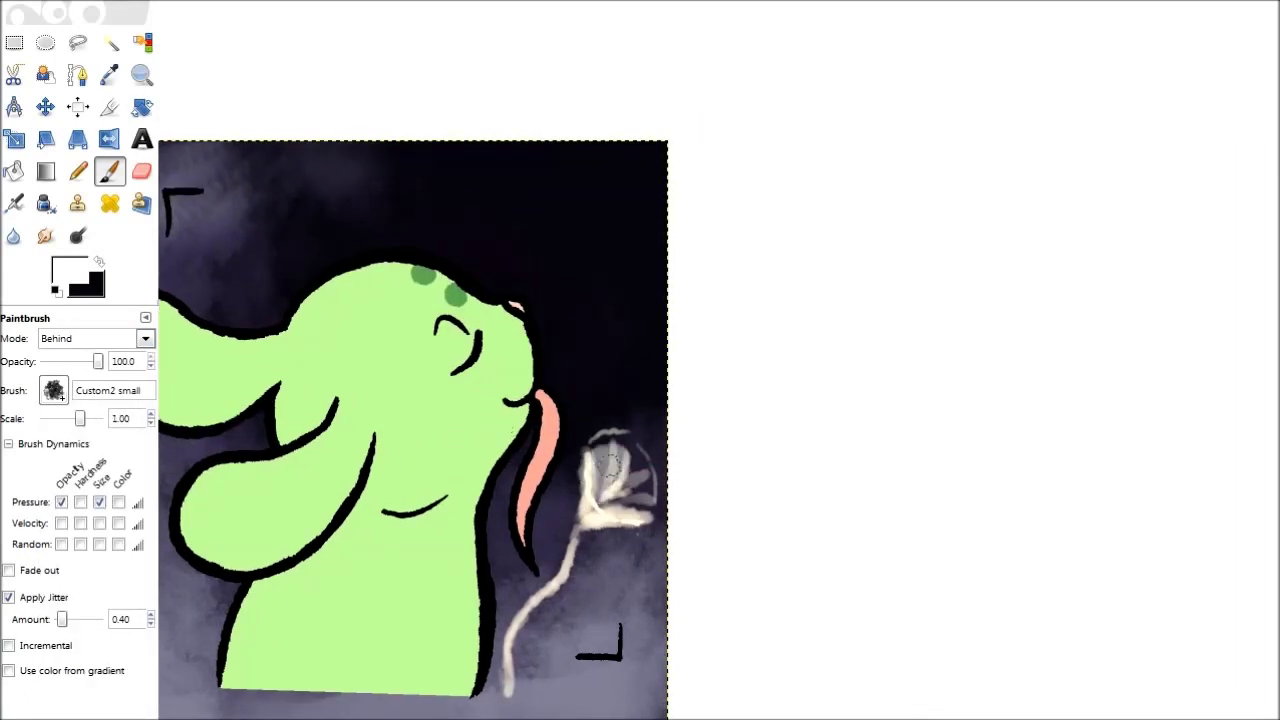
mouse_move(628, 505)
left_mouse_down()
mouse_move(610, 470)
mouse_move(590, 470)
left_mouse_up()
scroll(513, 433, "down", 1)
Step: Set the foreground colour to burnt orange and paint a soft glow behind the flower head with the Custom2 brush in Normal mode
left_click(70, 270)
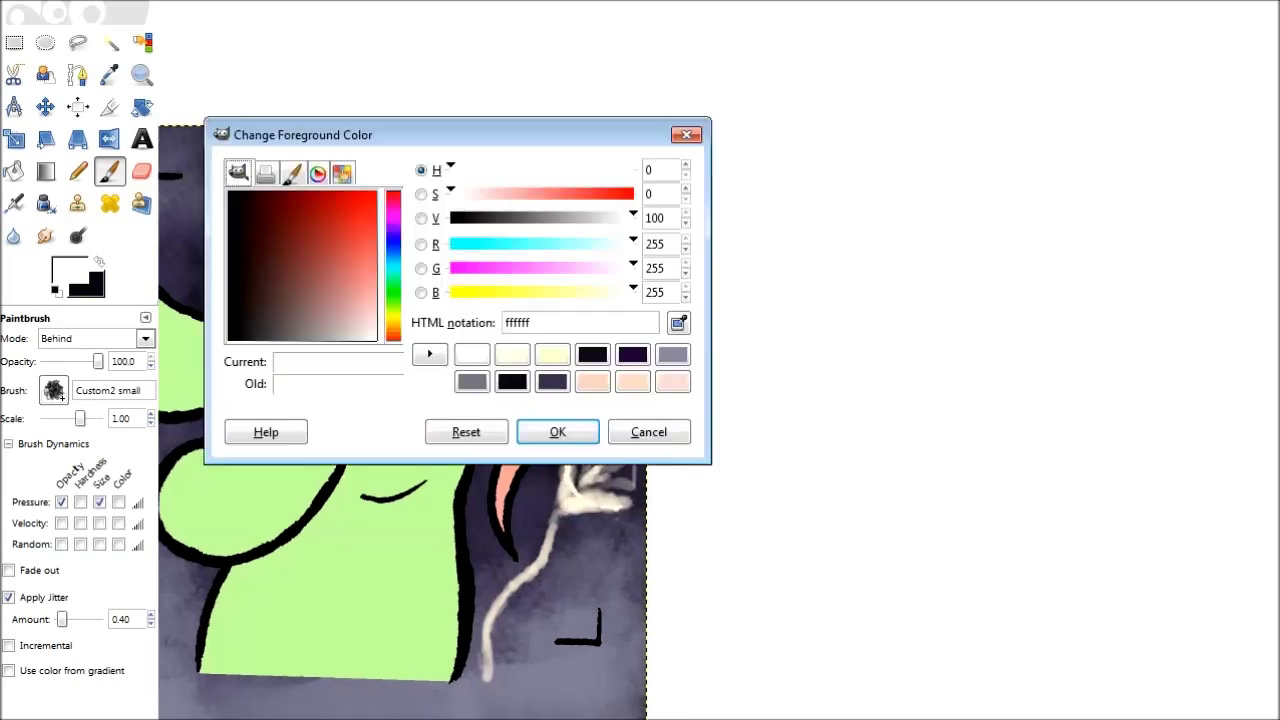
left_click_drag(393, 250, 393, 320)
mouse_move(330, 250)
left_mouse_down()
mouse_move(354, 306)
mouse_move(378, 282)
mouse_move(378, 300)
mouse_move(339, 255)
left_mouse_up()
left_click(393, 338)
key("Return")
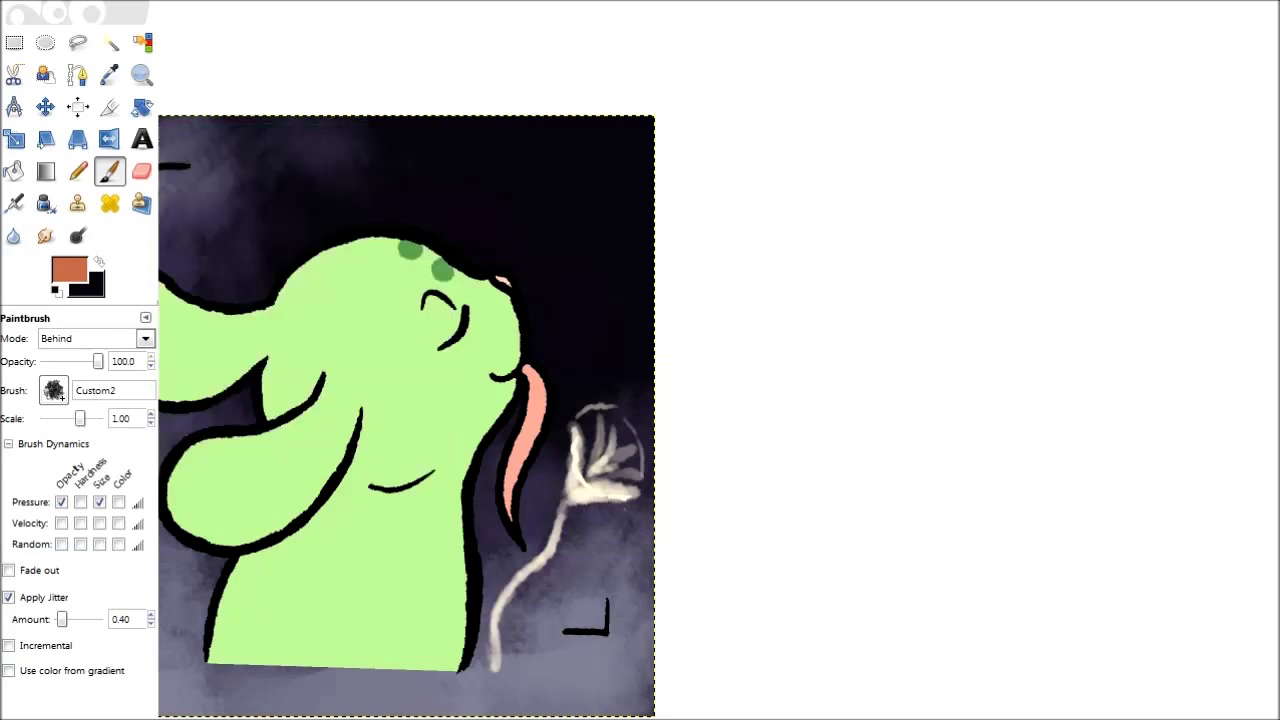
left_click(54, 390)
left_click(54, 390)
scroll(90, 338, "up", 2)
left_click_drag(612, 465, 565, 430)
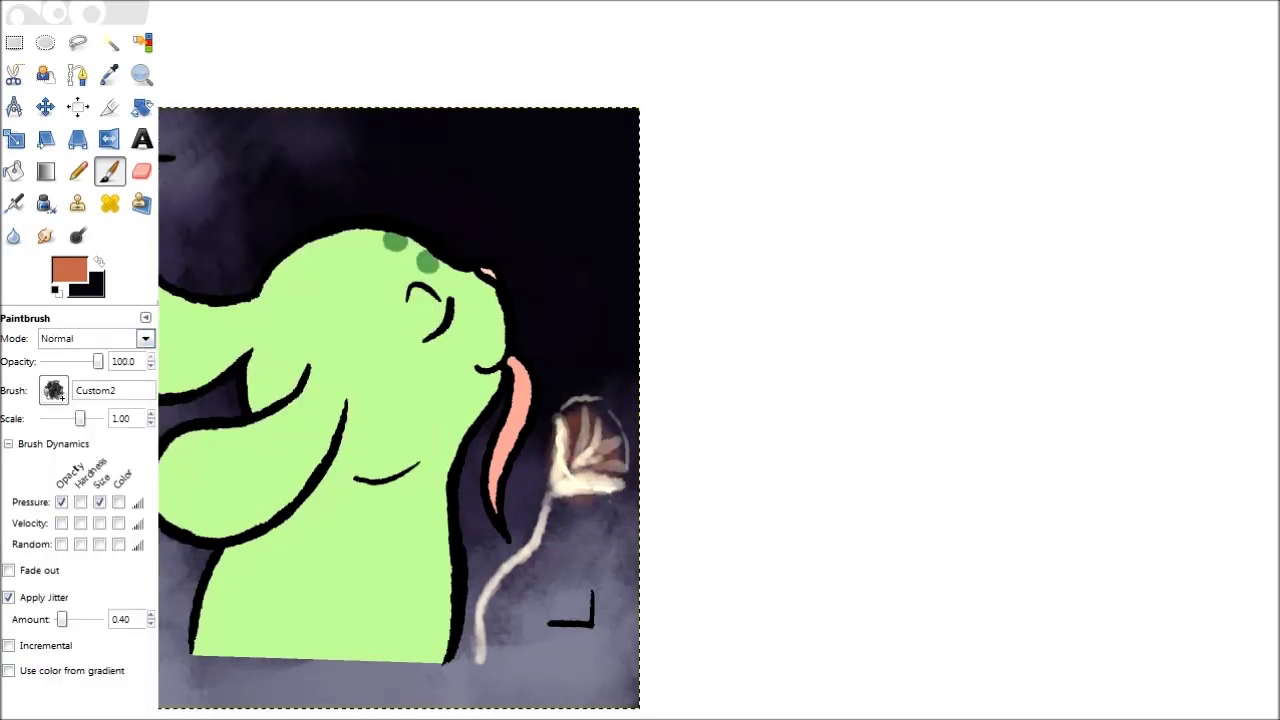
Step: Spread orange haze around the flower with the Grunge1 brush, and paint dark brown texture over the background's upper right area
left_click(54, 390)
left_click(80, 560)
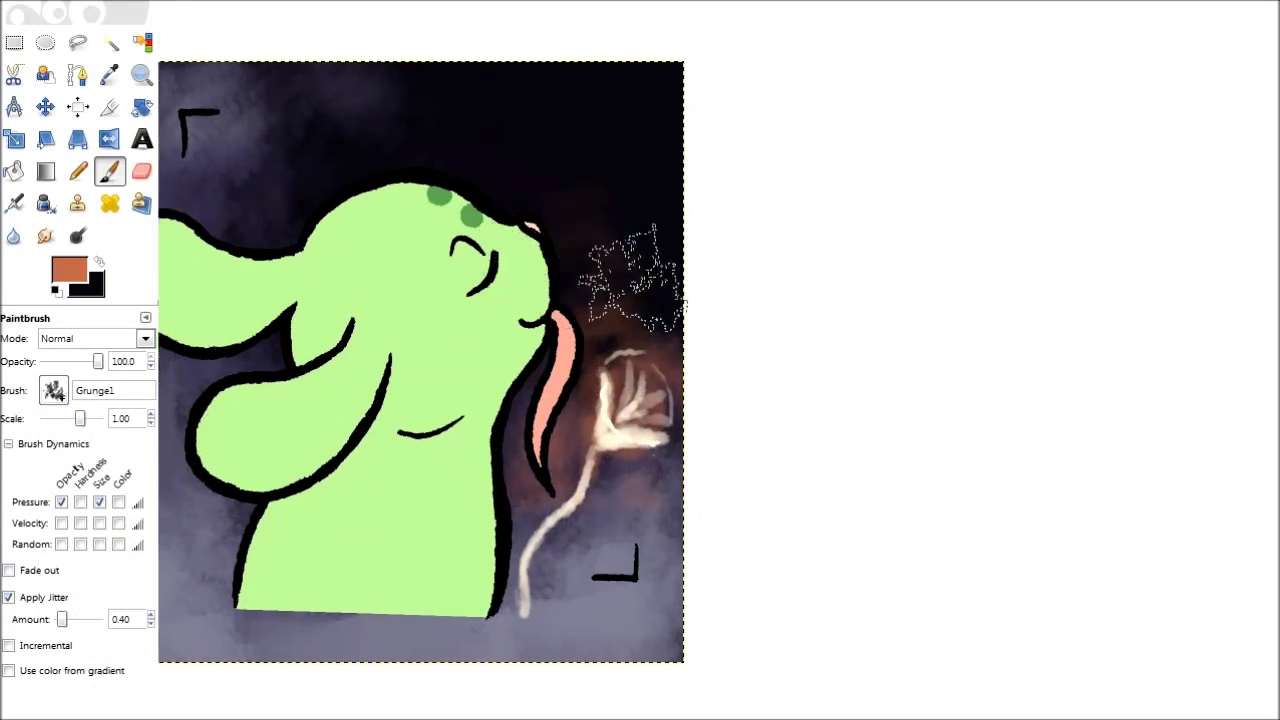
left_click(69, 270)
left_click(285, 252)
key("Return")
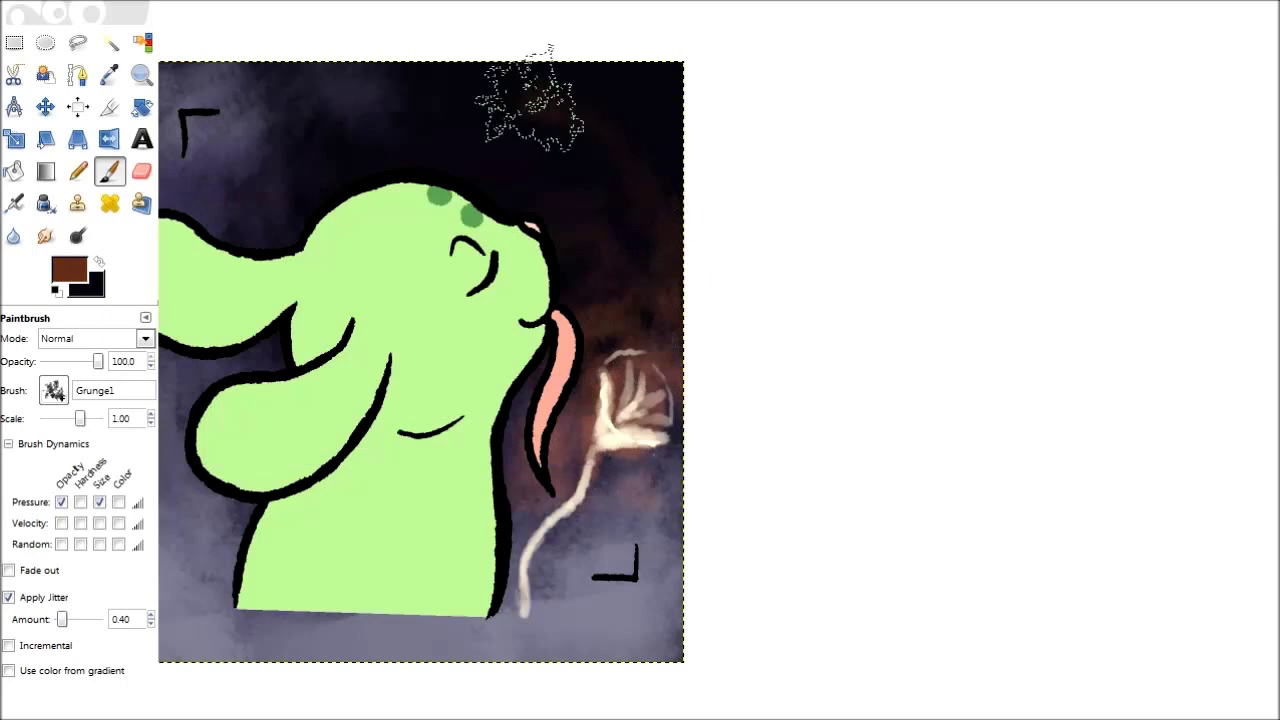
mouse_move(680, 110)
left_mouse_down()
mouse_move(651, 257)
mouse_move(586, 129)
mouse_move(634, 214)
left_mouse_up()
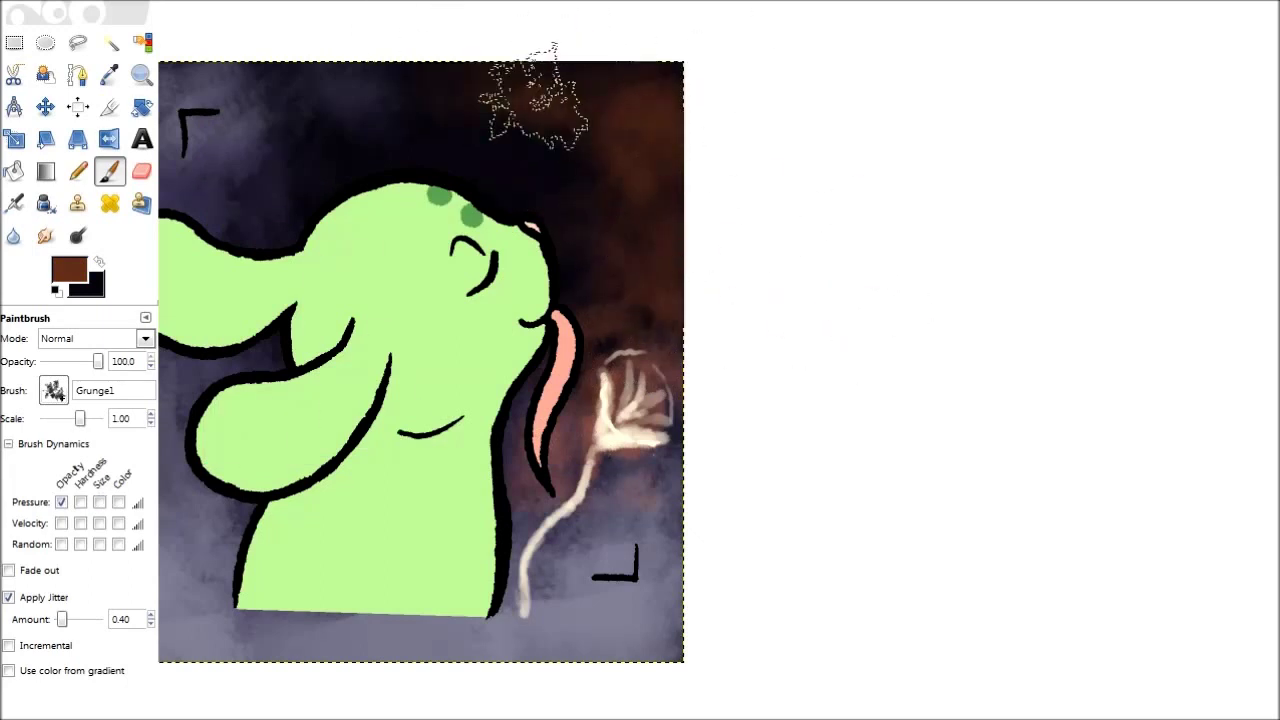
Step: Shade the right-hand background with dark maroon and near-black, and paint burnt orange haze around the flower's stem
left_click(69, 270)
left_click(257, 283)
left_click(393, 203)
left_click(557, 432)
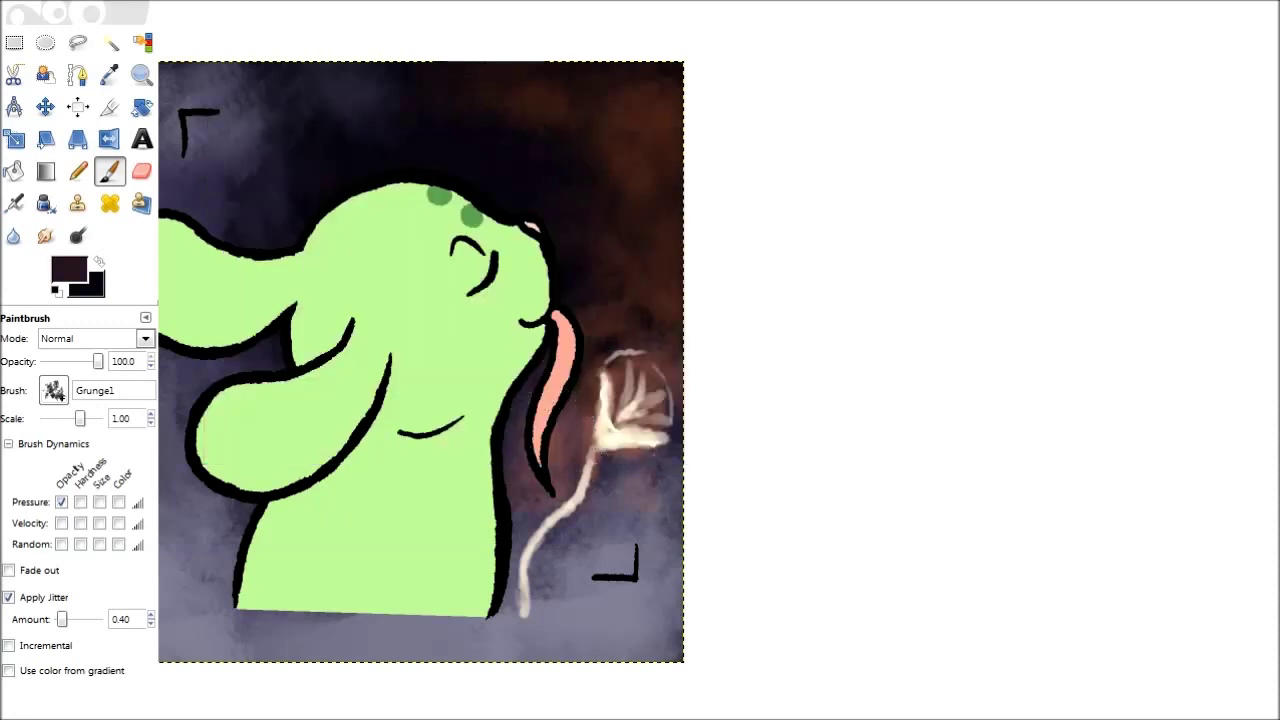
left_click(69, 270)
left_click(240, 302)
left_click(557, 432)
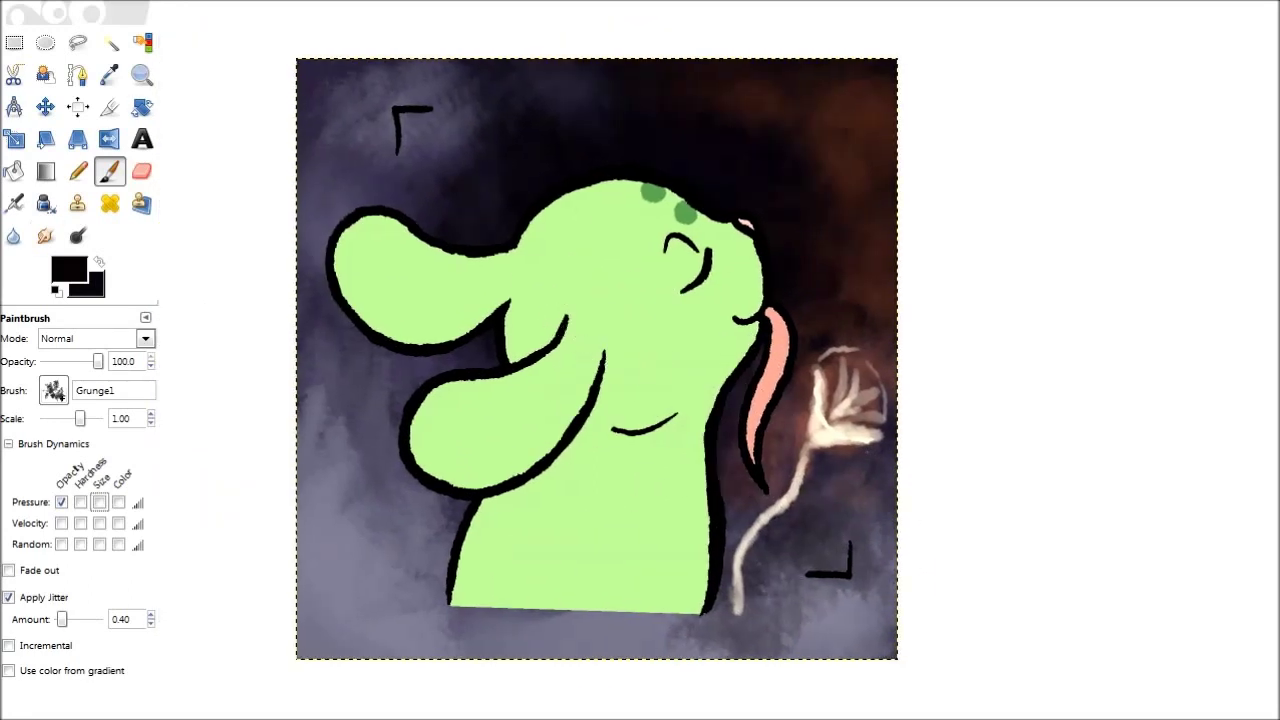
left_click(69, 269)
left_click(489, 431)
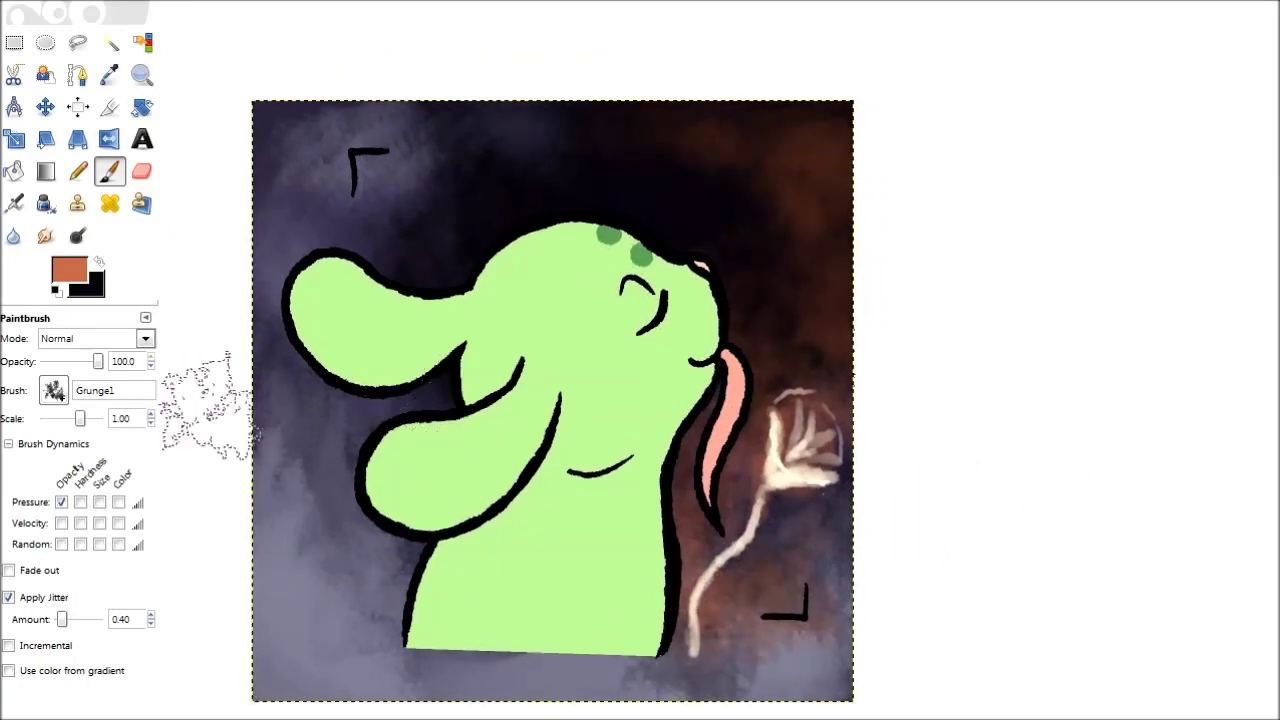
Step: Set the foreground colour to light purple c9a9d2 and choose the Custom2 brush with pressure controlling its size
left_click(69, 269)
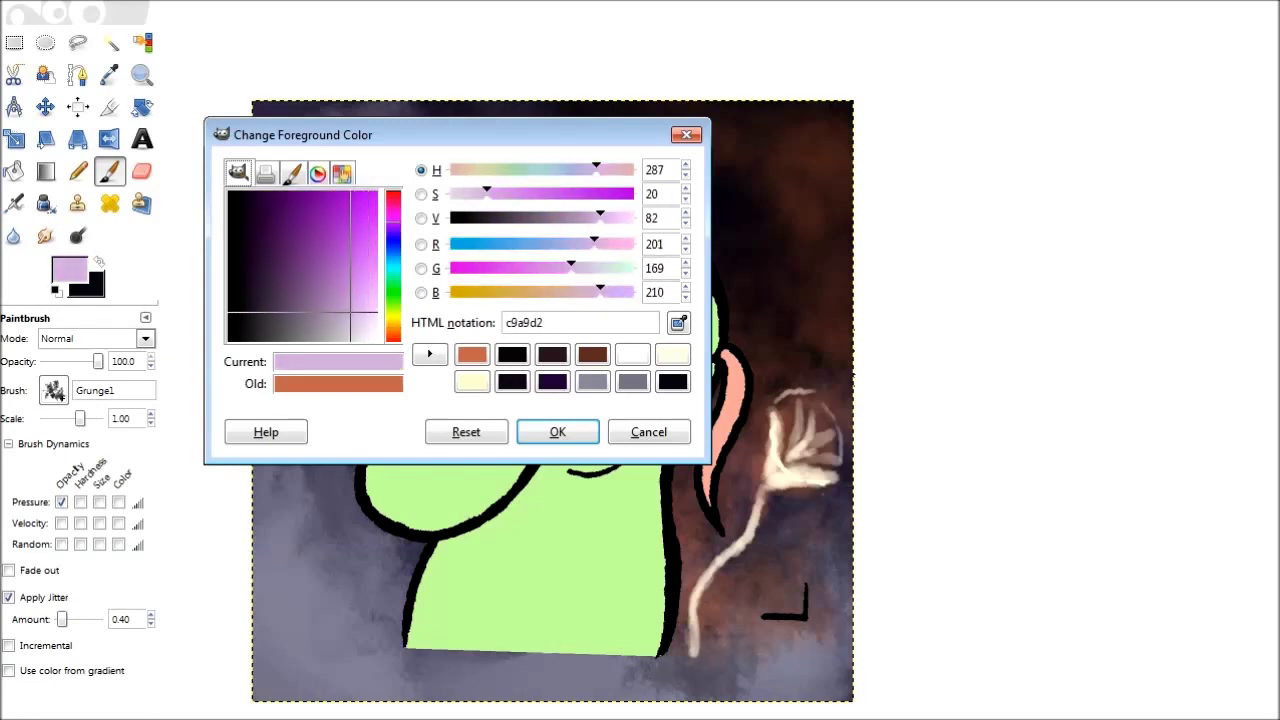
left_click(557, 431)
left_click(54, 390)
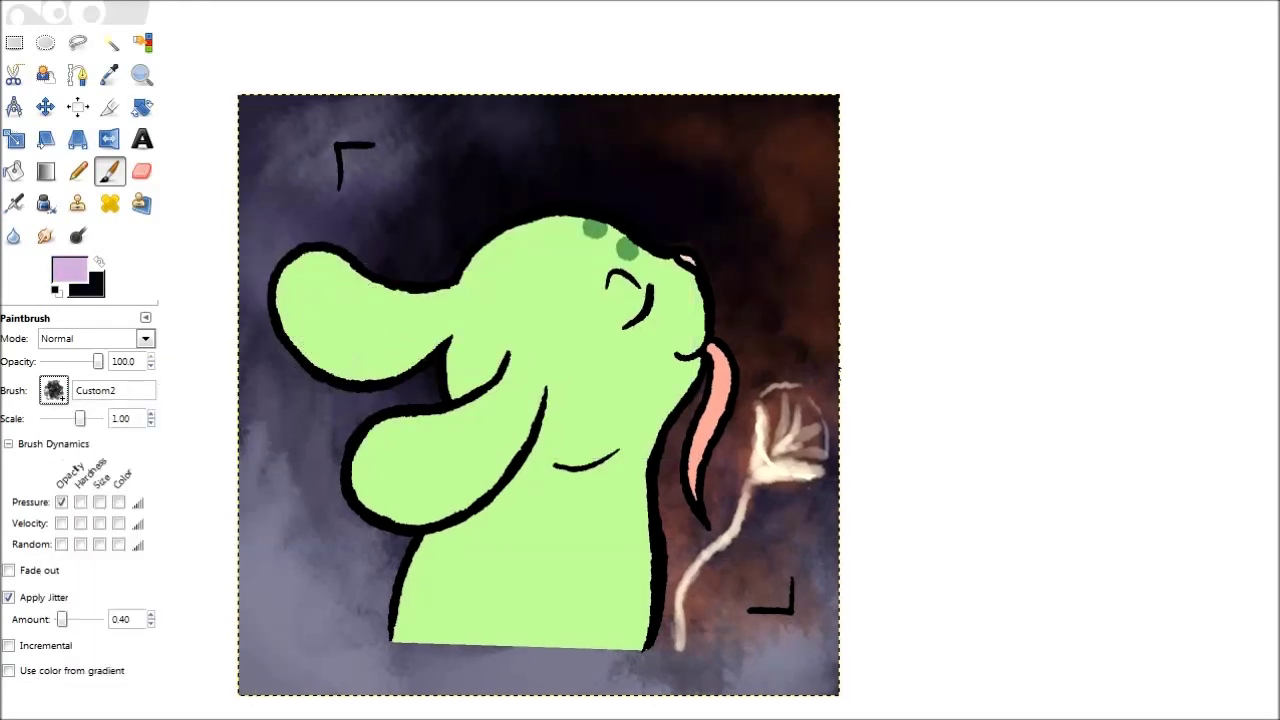
left_click(99, 502)
Step: Try painting two light purple wisps above the character's head with the Custom2 brush at scale 0.80
left_click_drag(495, 176, 457, 194)
mouse_move(541, 193)
left_mouse_down()
mouse_move(458, 188)
mouse_move(493, 177)
left_mouse_up()
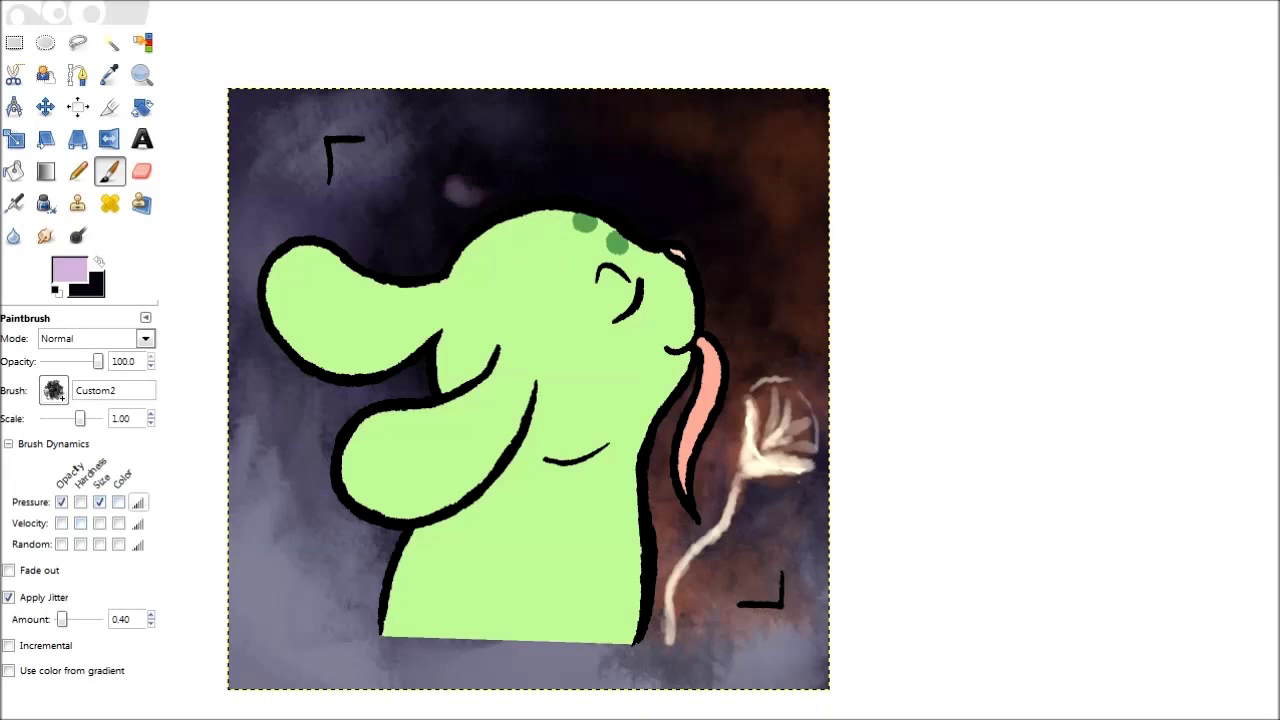
key("ctrl+z")
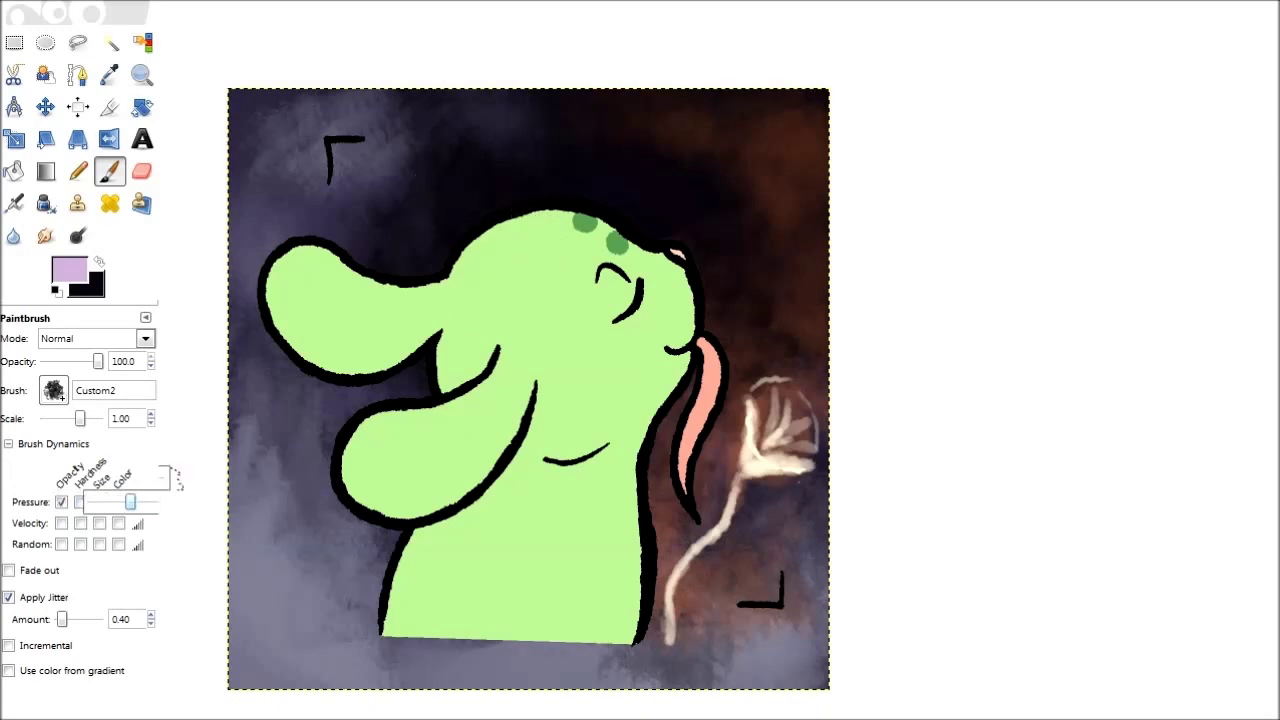
key("bracketleft")
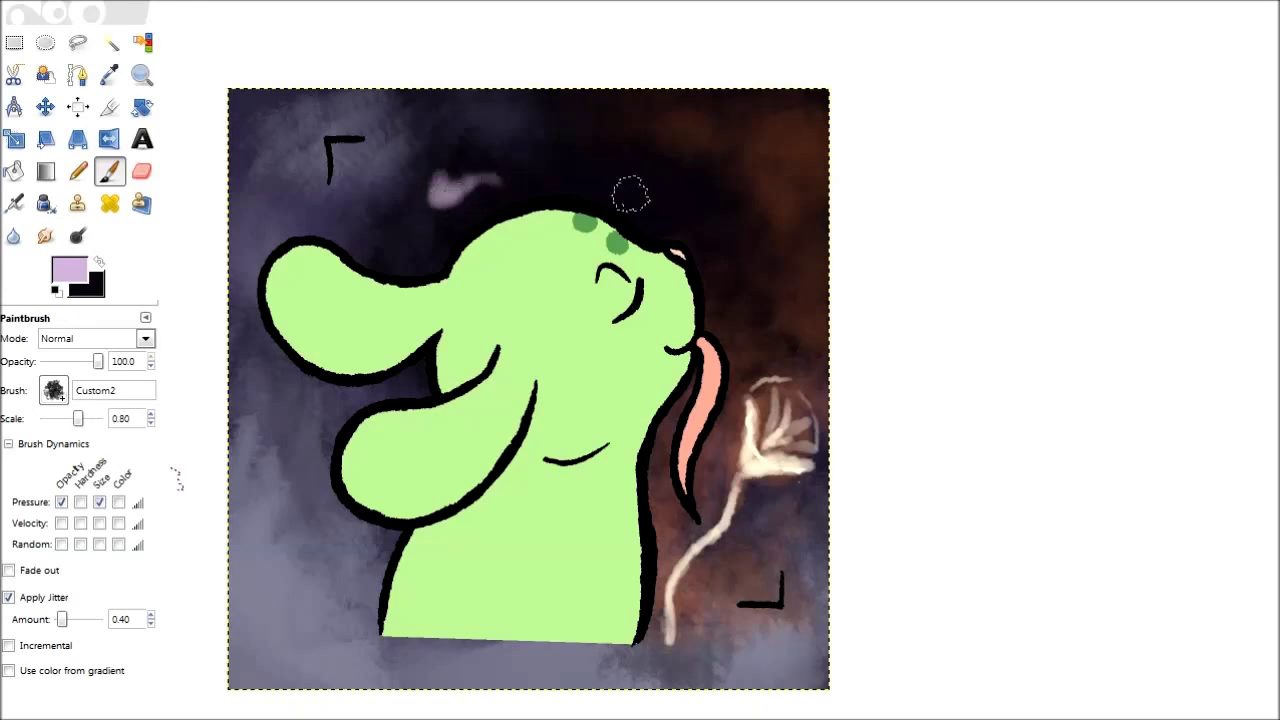
left_click_drag(656, 194, 643, 182)
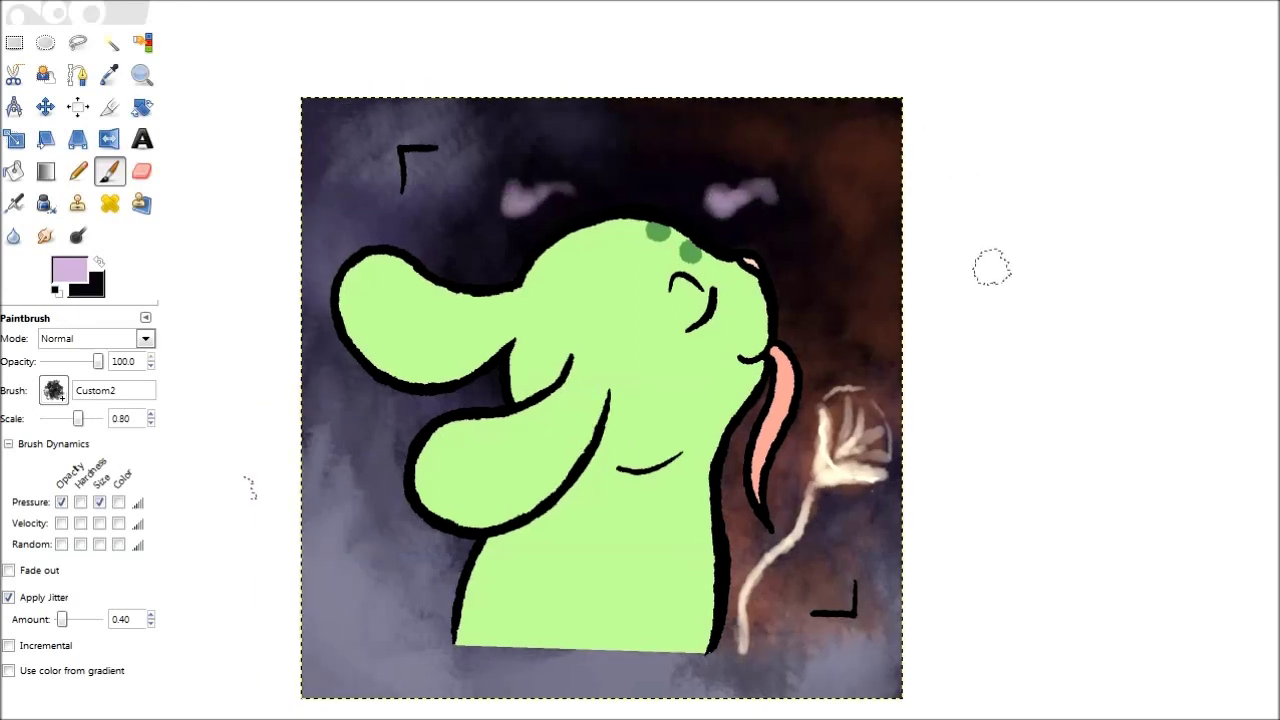
left_click(69, 270)
key("Escape")
Step: Set the Custom2 small brush to scale 1.00 and the foreground colour to pale peach
key("bracketright")
key("bracketright")
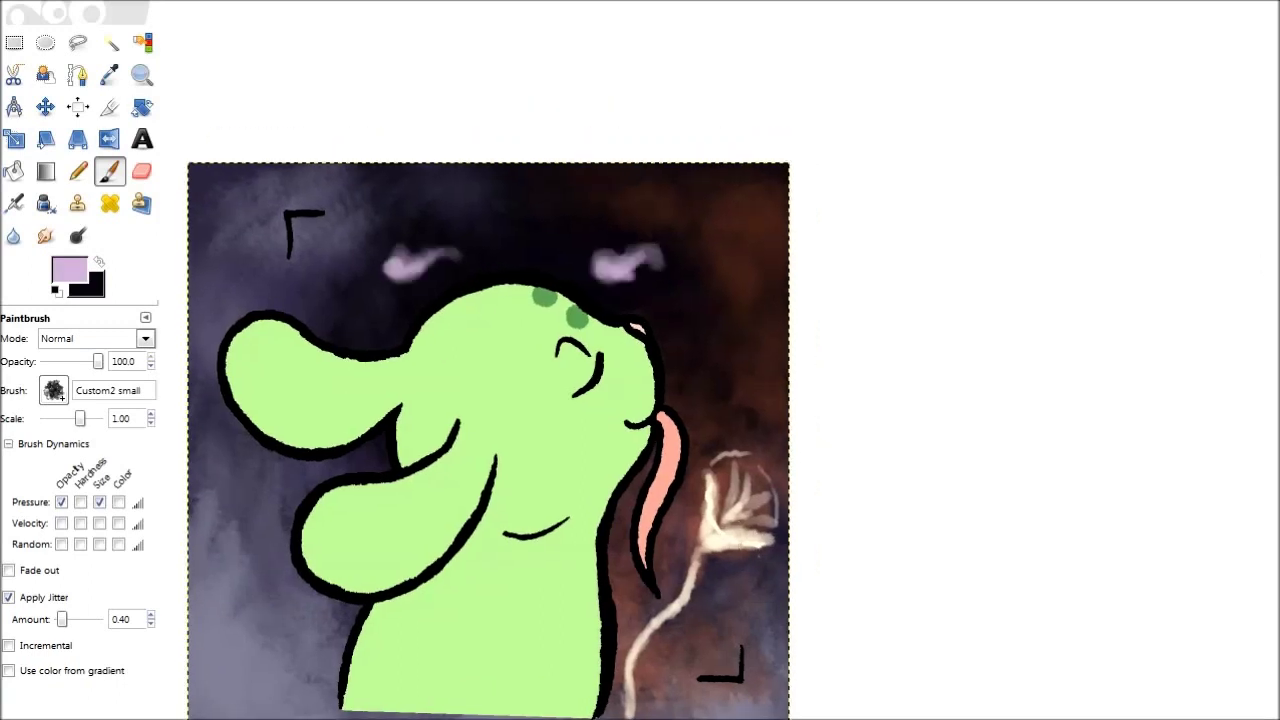
left_click(69, 270)
left_click(392, 332)
left_click(365, 275)
left_click_drag(365, 275, 333, 265)
left_click(557, 432)
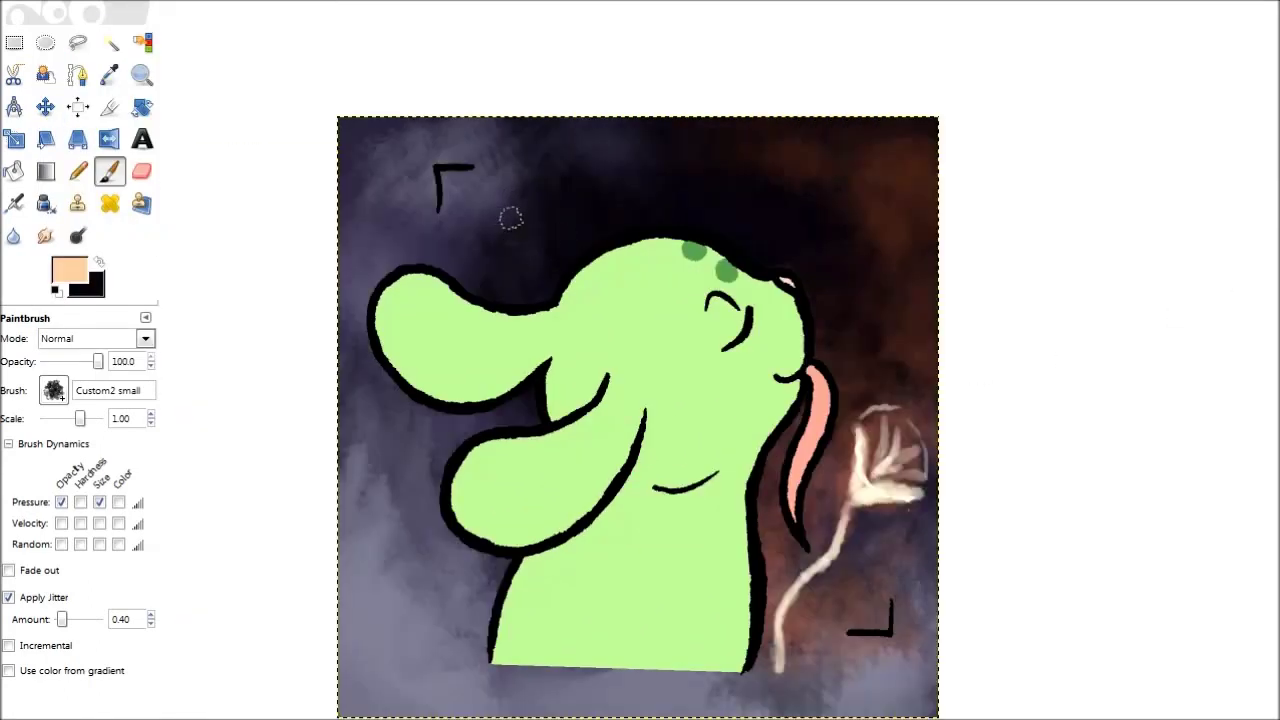
Step: Paint two peach curled shapes with thick bases above the head, extending the right one into a downward hook
mouse_move(486, 266)
left_mouse_down()
mouse_move(500, 223)
mouse_move(515, 233)
mouse_move(490, 232)
mouse_move(558, 182)
left_mouse_up()
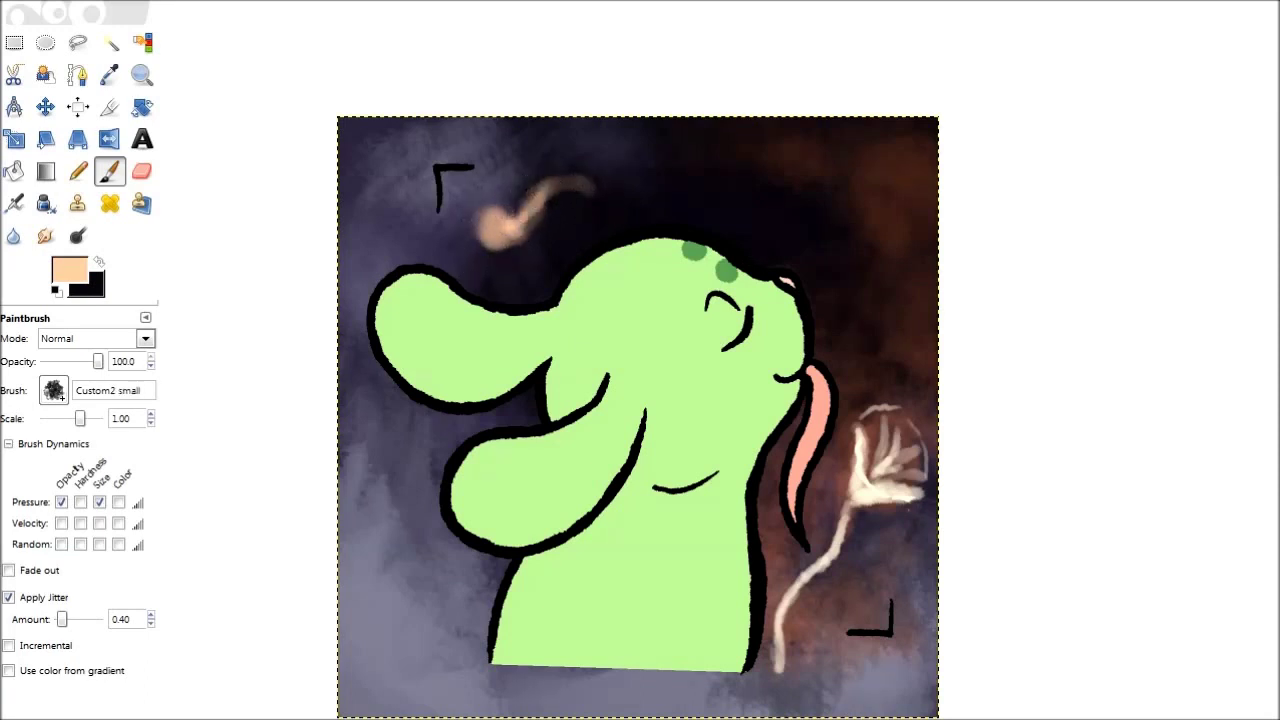
mouse_move(717, 200)
left_mouse_down()
mouse_move(767, 165)
mouse_move(804, 177)
mouse_move(742, 187)
mouse_move(750, 200)
mouse_move(711, 223)
mouse_move(720, 245)
mouse_move(735, 226)
mouse_move(705, 203)
mouse_move(763, 168)
mouse_move(720, 224)
mouse_move(760, 195)
left_mouse_up()
key("bracketleft")
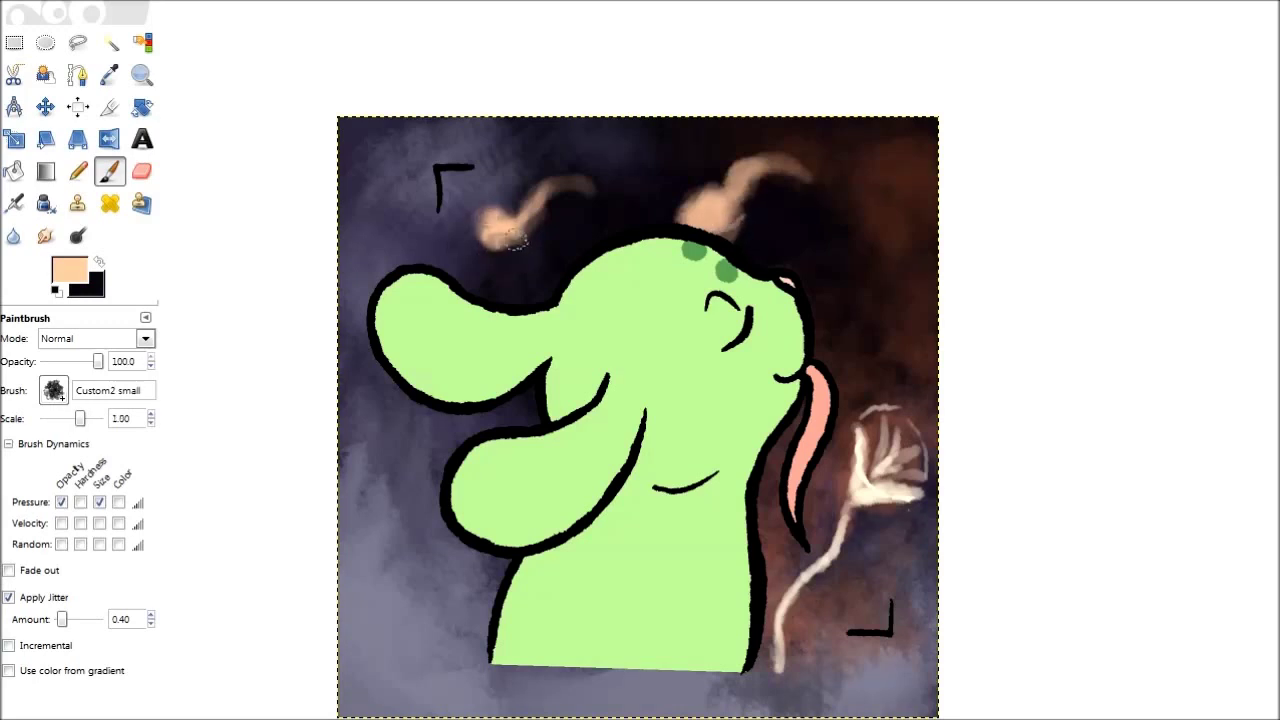
left_click_drag(776, 163, 804, 219)
scroll(735, 232, "up", 2)
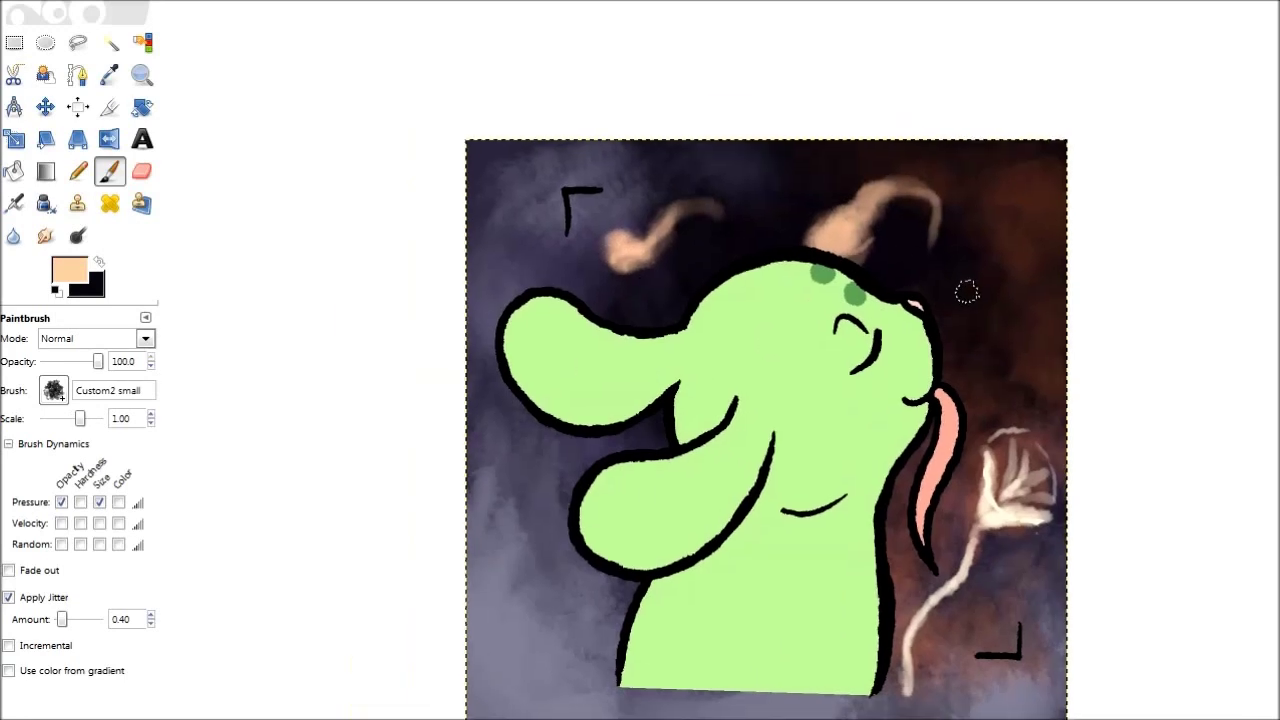
Step: Try painting a large peach wisp in front of the character's face with the Custom2 brush at scale 1.00, and undo the strokes
mouse_move(872, 375)
left_mouse_down()
mouse_move(880, 350)
mouse_move(905, 470)
left_mouse_up()
mouse_move(915, 352)
left_mouse_down()
mouse_move(920, 450)
mouse_move(850, 345)
mouse_move(943, 400)
mouse_move(950, 480)
left_mouse_up()
key("ctrl+z")
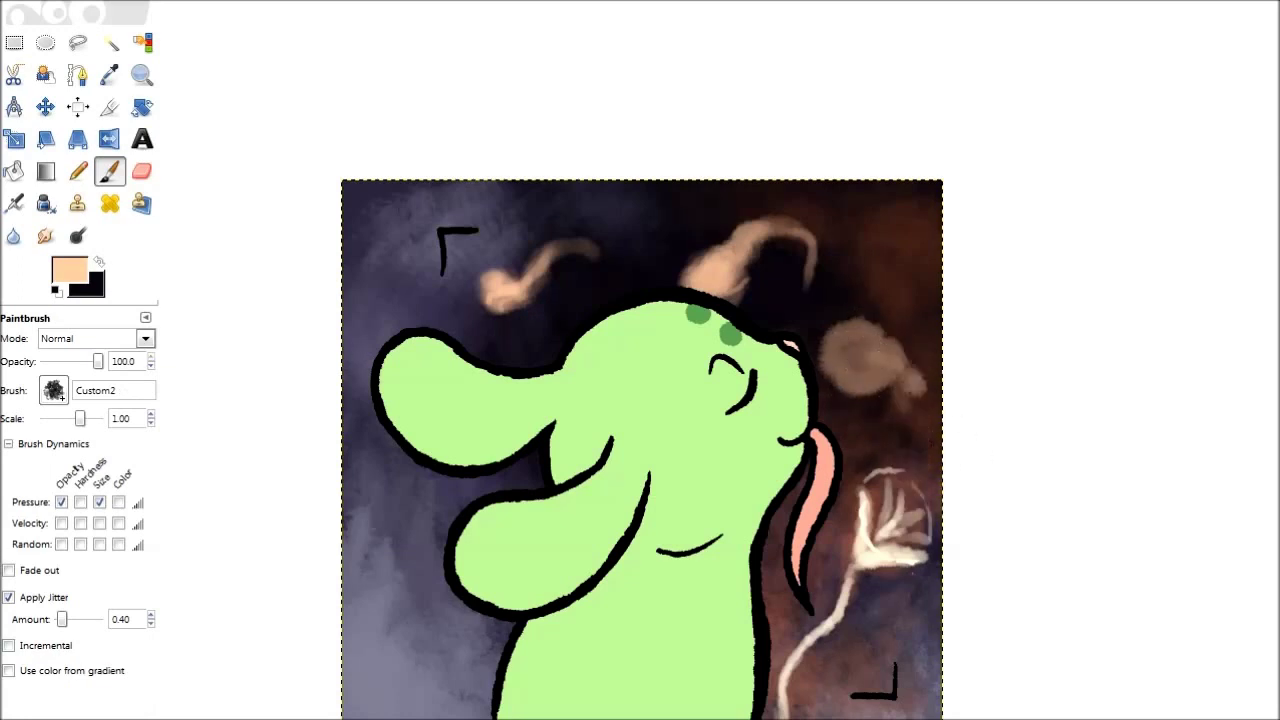
left_click_drag(870, 355, 935, 470)
left_click_drag(850, 335, 888, 400)
key("ctrl+z")
key("ctrl+z")
key("ctrl+z")
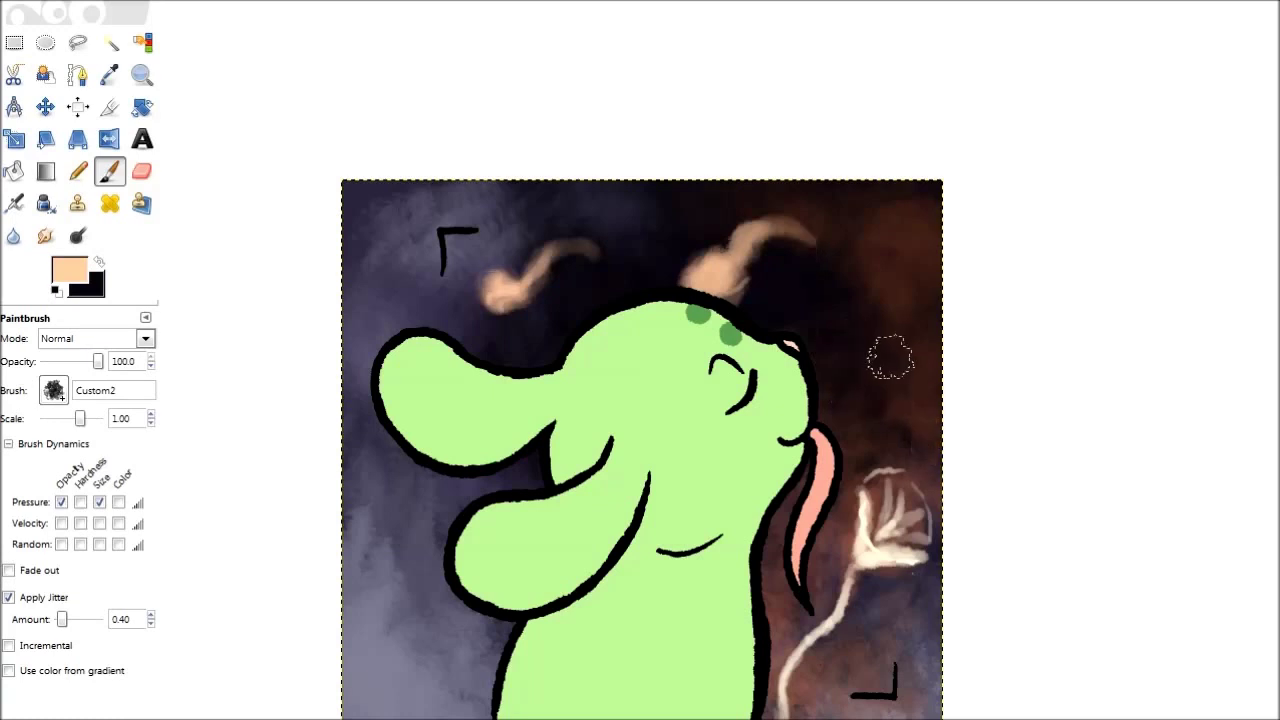
Step: Paint a thick peach wisp in front of the character's face, trailing down to the canvas edge above the flower
key("ctrl+y")
key("ctrl+z")
mouse_move(926, 403)
left_mouse_down()
mouse_move(834, 314)
mouse_move(900, 371)
mouse_move(880, 388)
mouse_move(845, 342)
mouse_move(855, 326)
mouse_move(929, 424)
mouse_move(1114, 229)
mouse_move(1032, 352)
left_mouse_up()
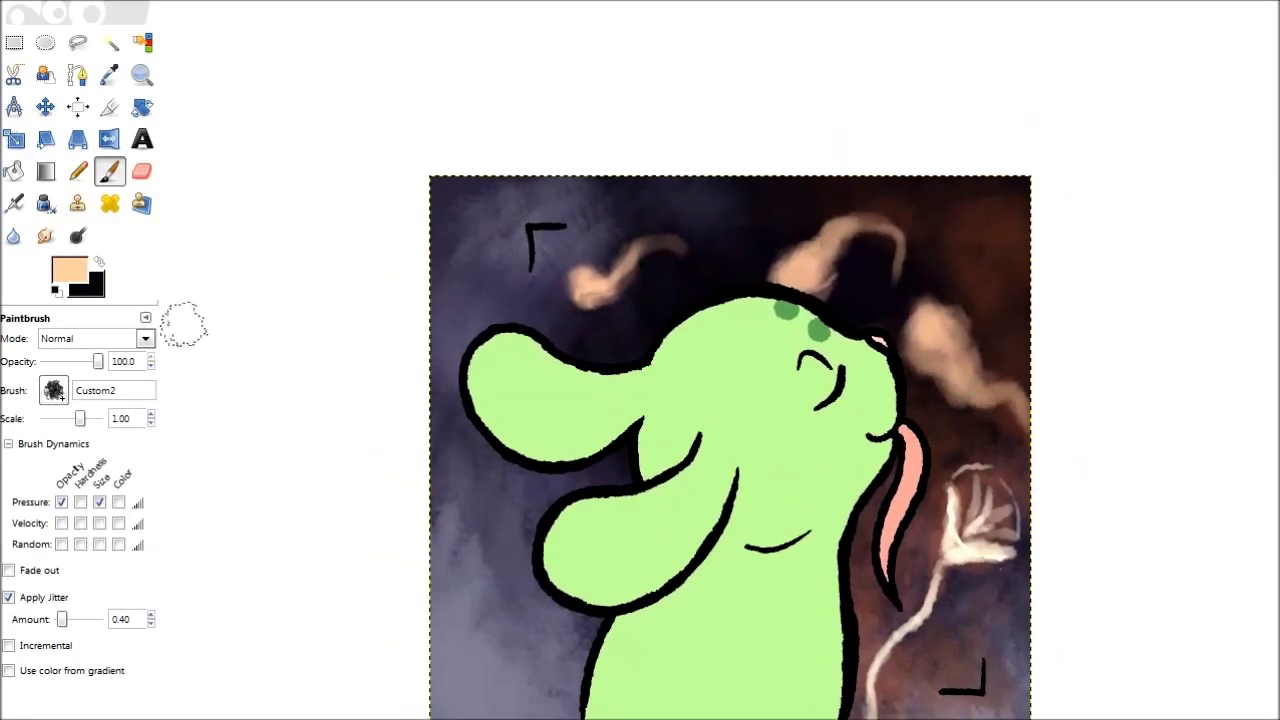
Step: Set the foreground colour to a more saturated light orange
left_click(69, 270)
left_click_drag(330, 238, 366, 268)
left_click(557, 431)
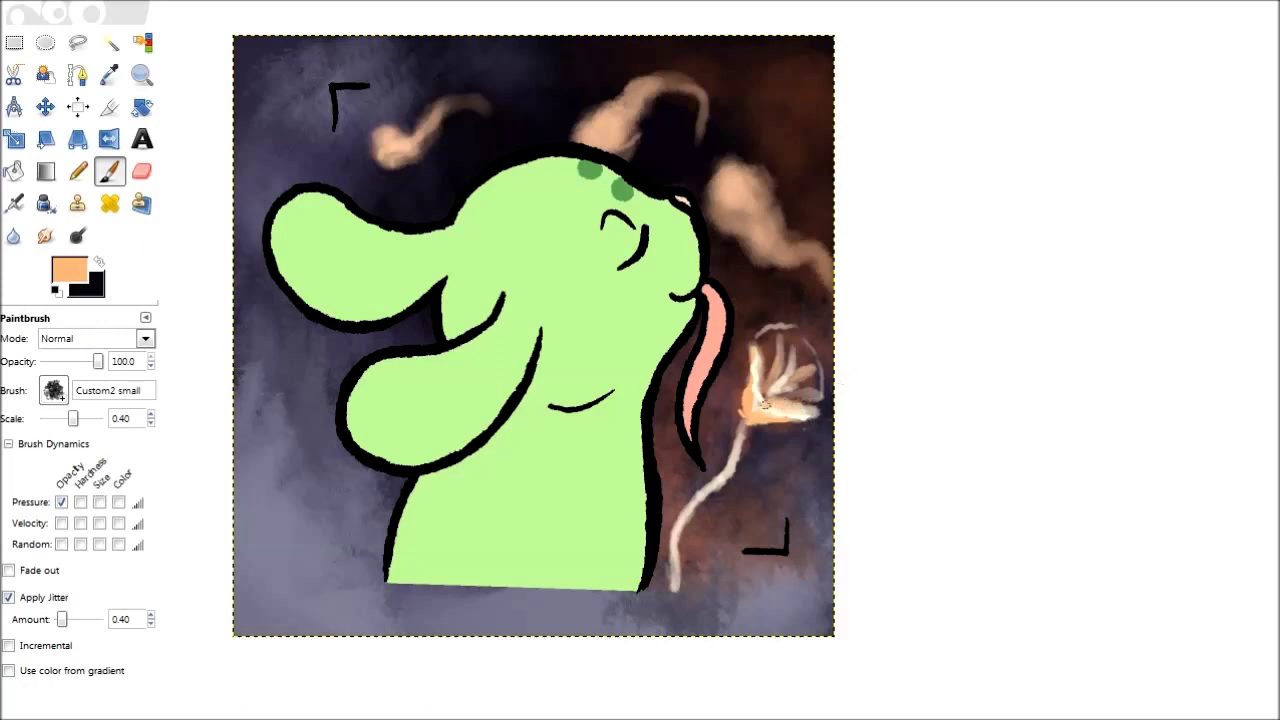
Step: Shade the flower's base, petal edges and stem light orange with the Custom2 small brush at scales 0.20 to 0.50
scroll(832, 420, "up", 1)
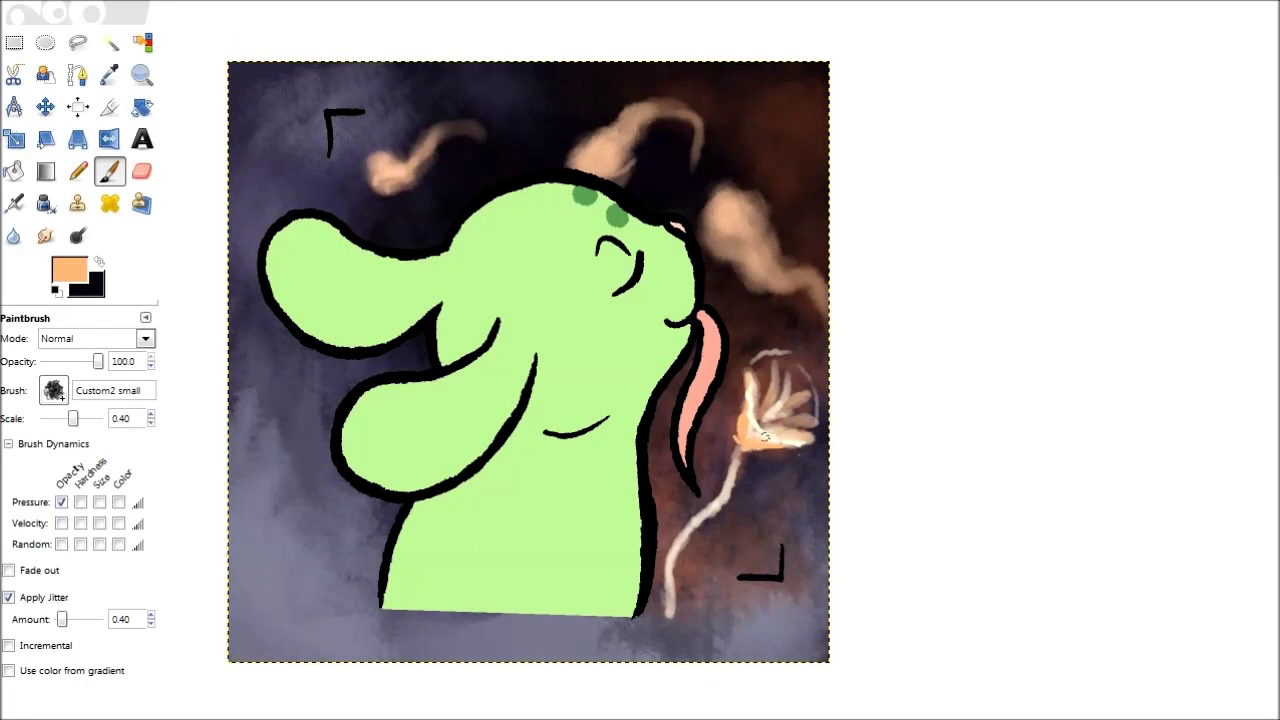
scroll(668, 427, "right", 1)
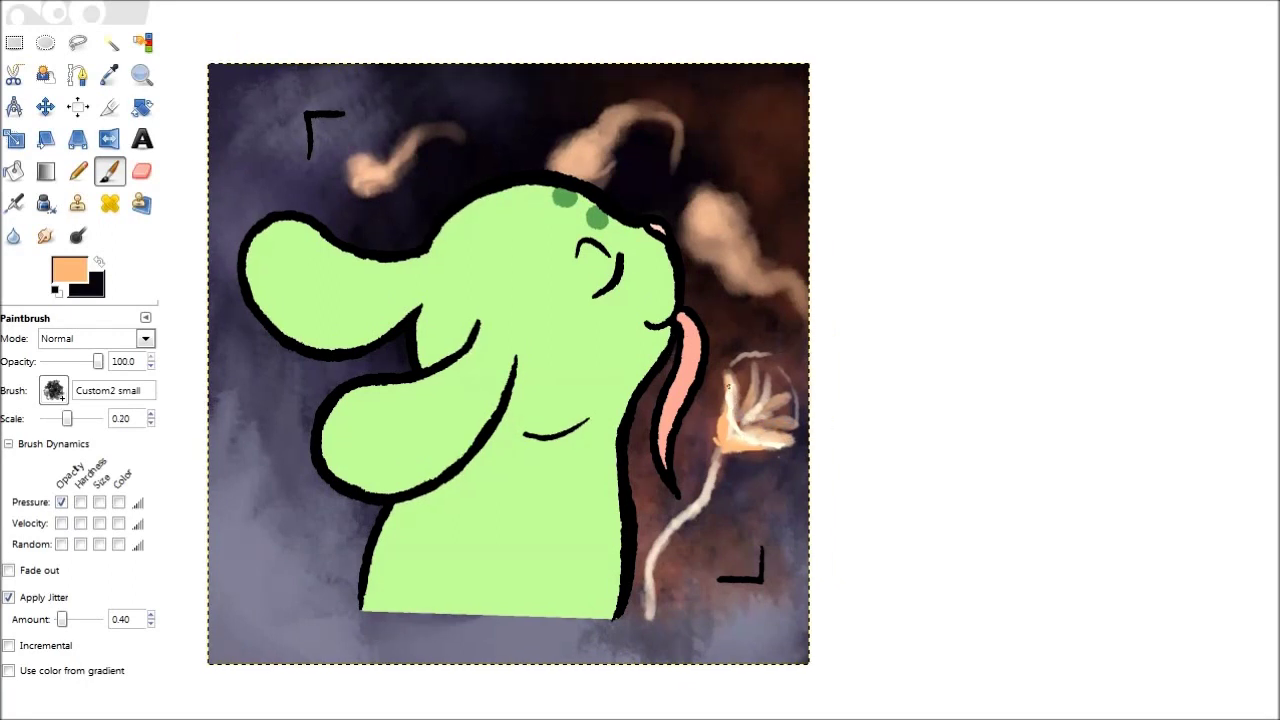
scroll(852, 412, "up", 2)
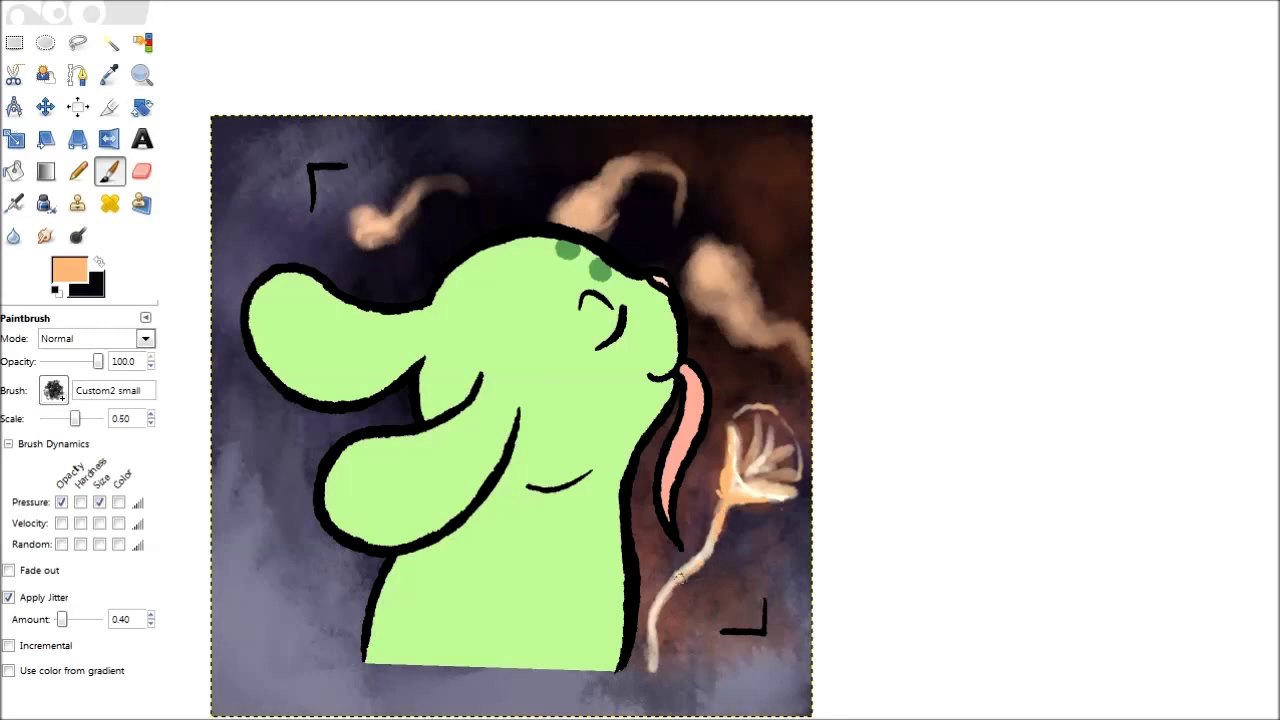
left_click_drag(511, 415, 446, 470)
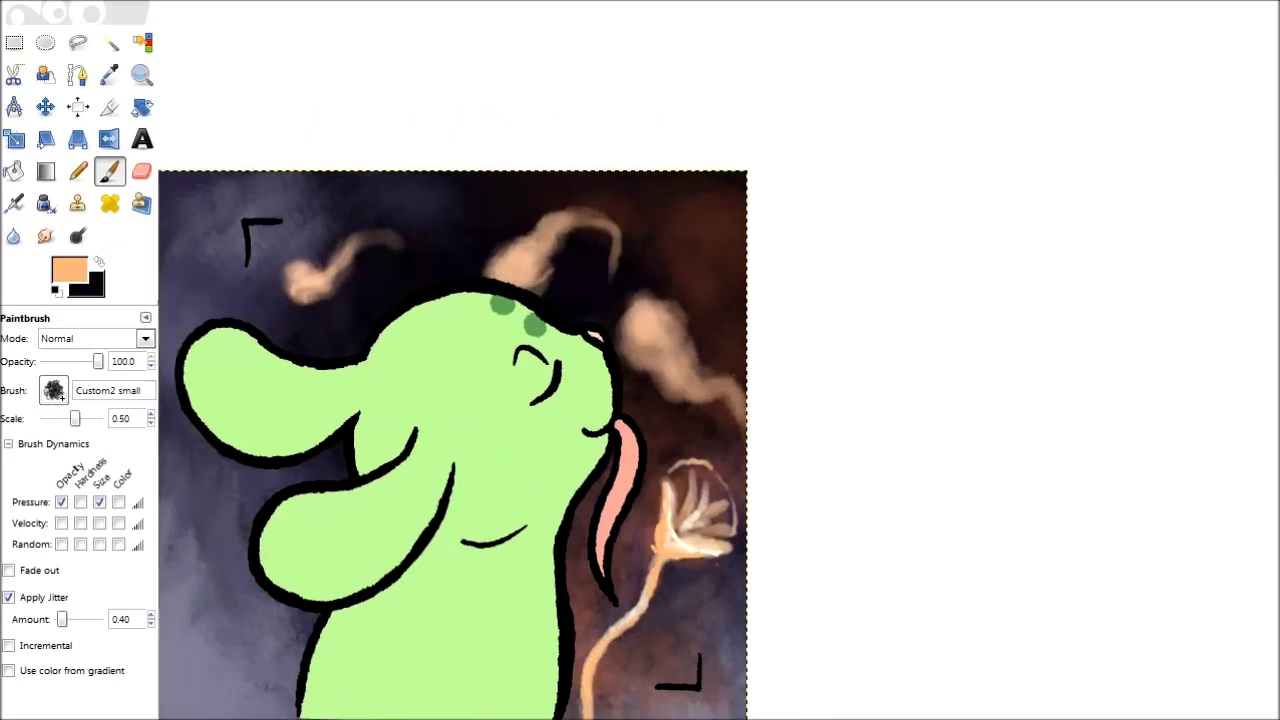
left_click_drag(500, 400, 701, 311)
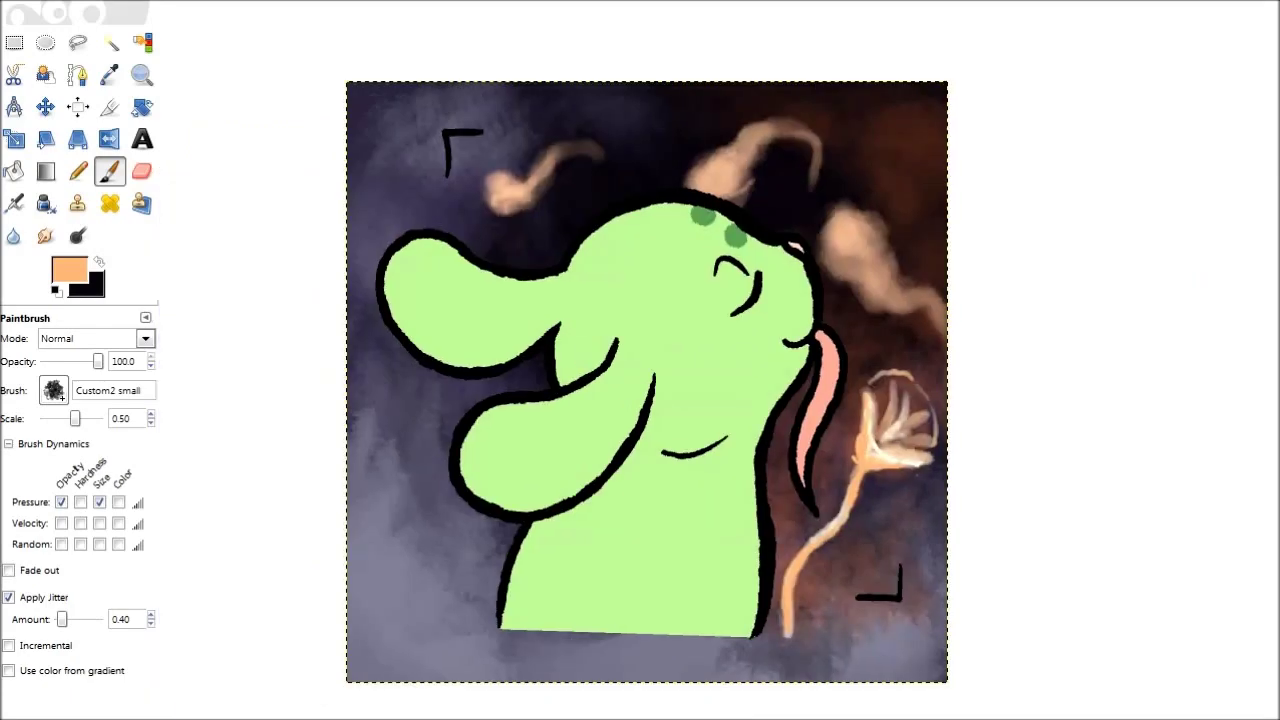
Step: Try moving the flower layer down towards the neck and rotating it clockwise so the bloom tilts outward
key("m")
mouse_move(640, 380)
left_mouse_down()
mouse_move(603, 408)
mouse_move(627, 400)
left_mouse_up()
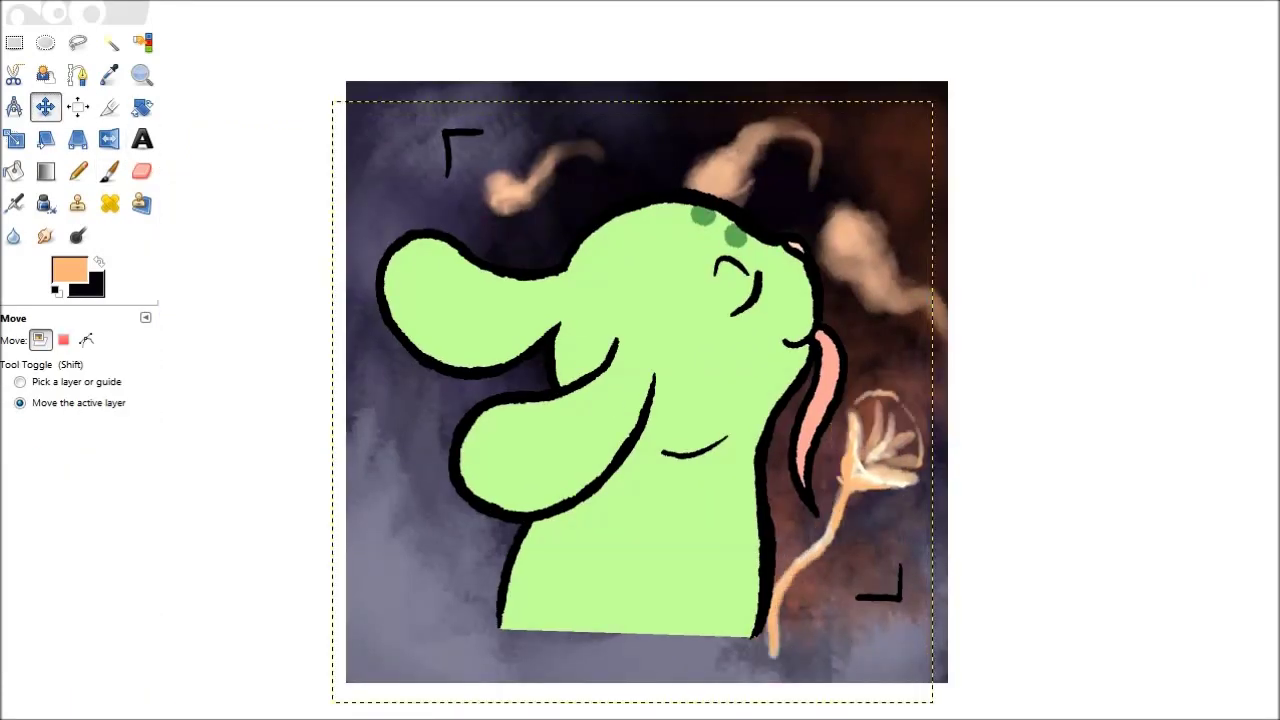
key("shift+r")
key("Return")
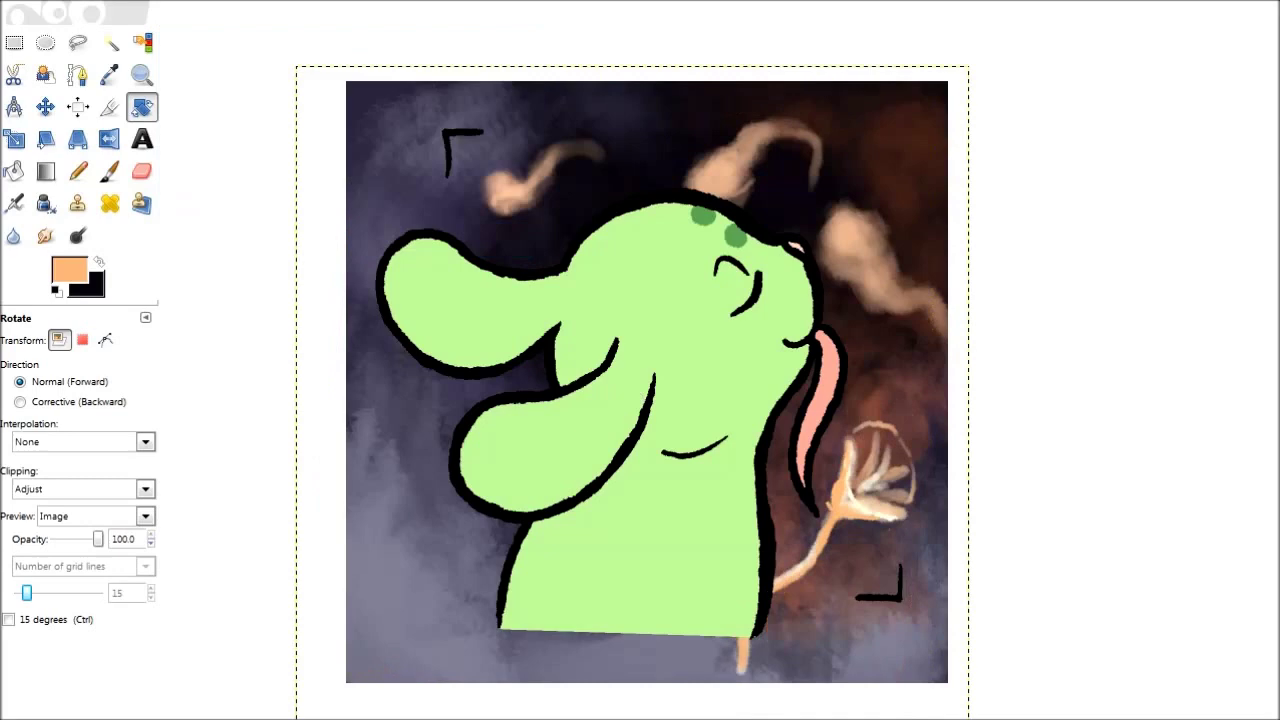
key("m")
left_click_drag(631, 404, 646, 380)
Step: Undo the flower's moves and rotation, and try a different rotation of the flower layer
key("ctrl+z")
key("ctrl+z")
key("ctrl+z")
key("shift+r")
key("Escape")
Step: Try flipping the flower layer horizontally and placing it beneath the character's tongue, and undo the change
key("alt+l")
mouse_move(415, 204)
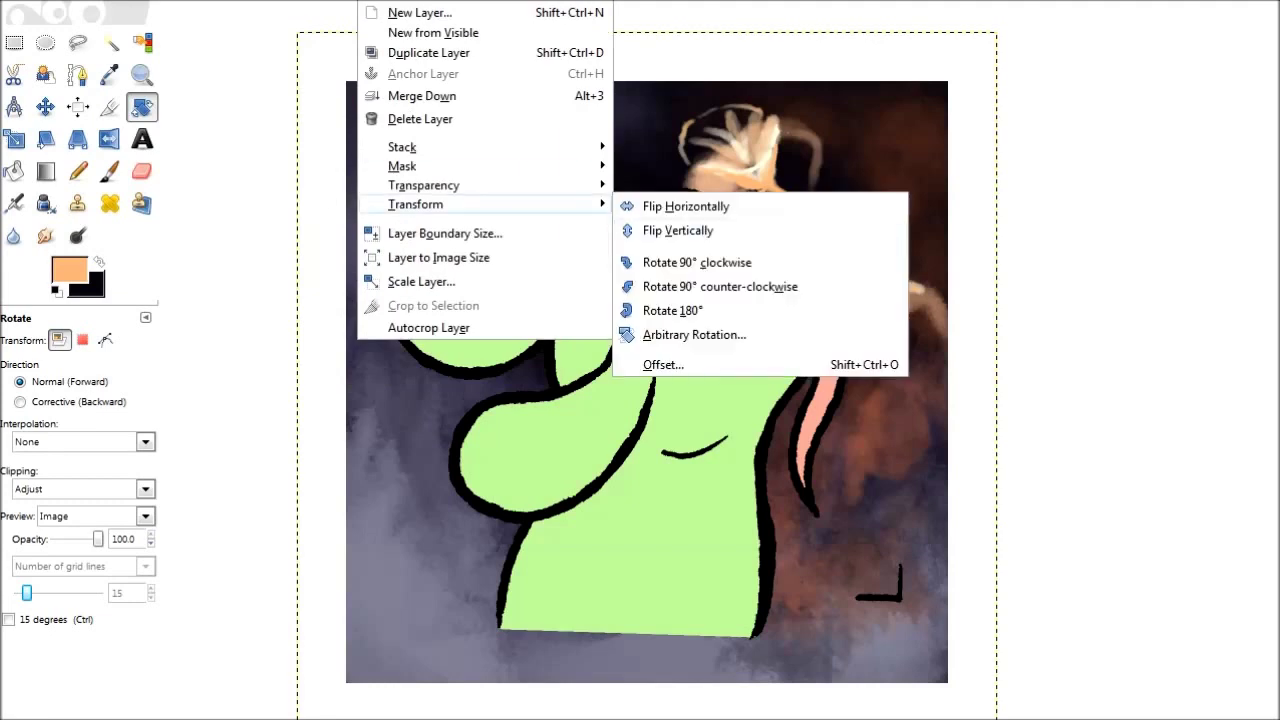
left_click(686, 206)
key("m")
left_click_drag(686, 206, 996, 525)
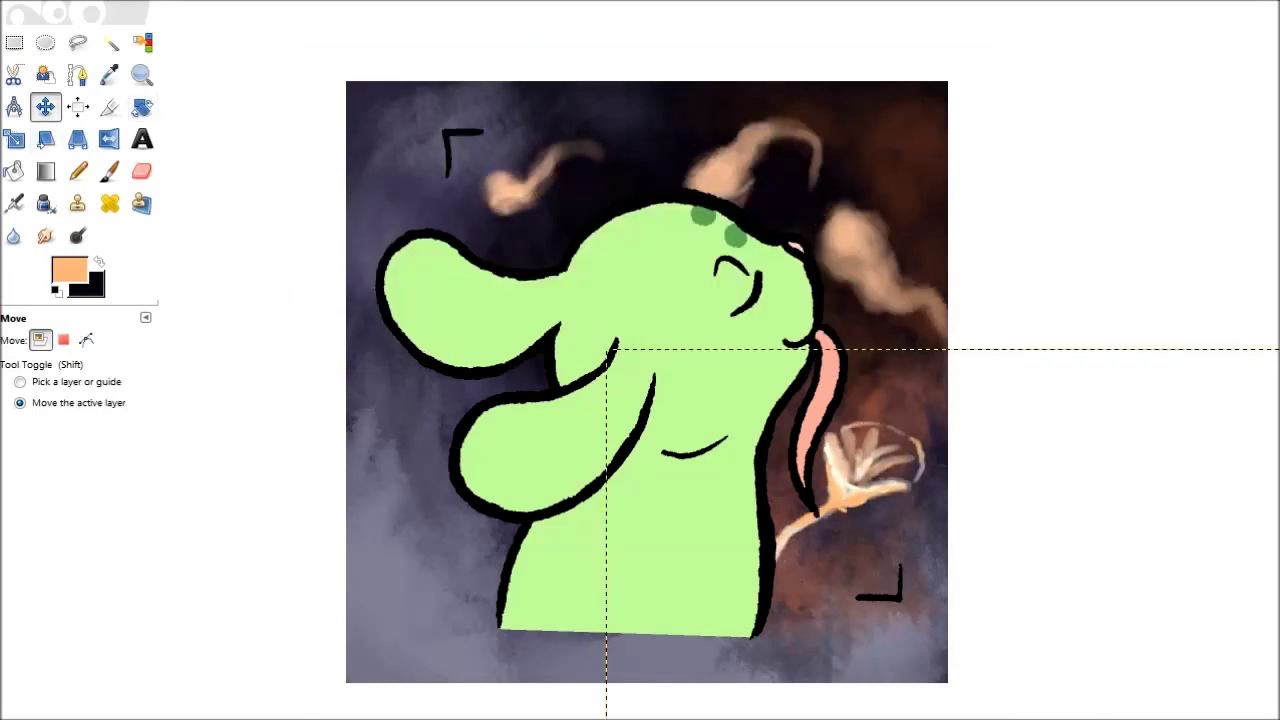
key("ctrl+z")
key("ctrl+z")
Step: Try rotating the flower layer by -16.94 degrees about the centre 600, 600 px
key("shift+r")
left_click_drag(900, 400, 904, 335)
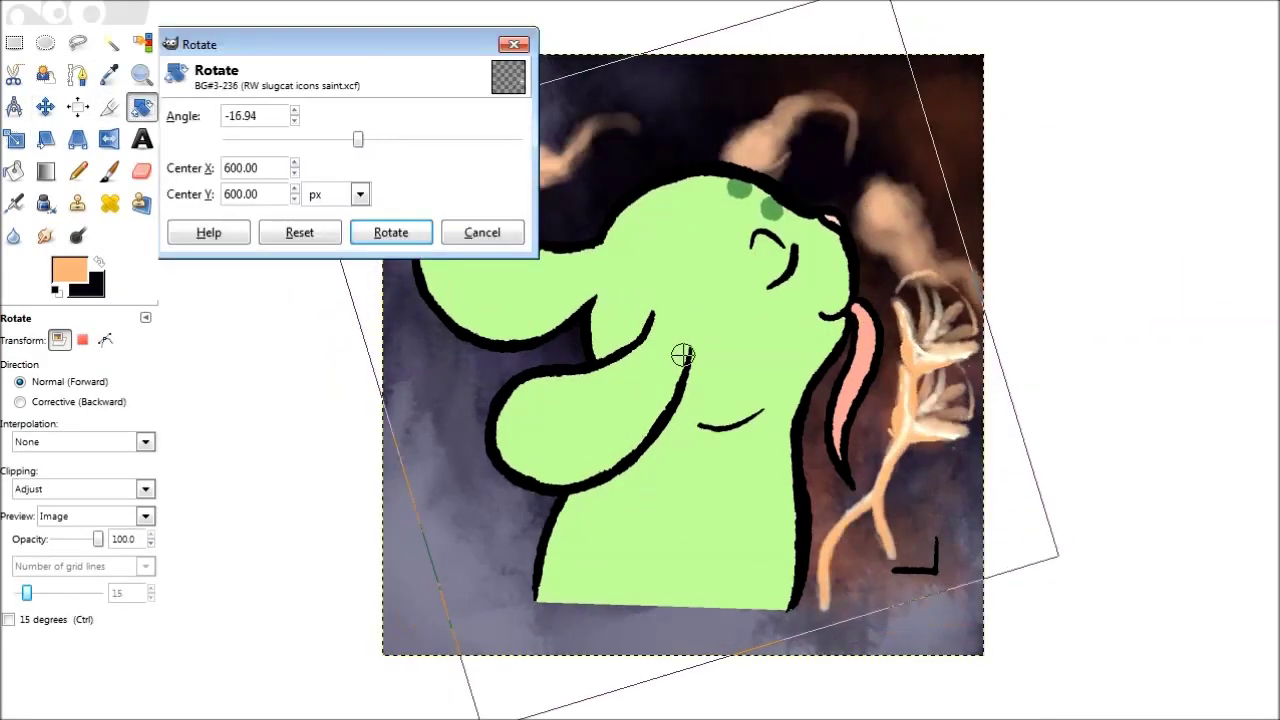
key("Escape")
Step: Try mirroring the flower layer horizontally and moving it behind the character's head, above the upper ear
key("m")
left_click_drag(682, 354, 338, 261)
left_click(334, 0)
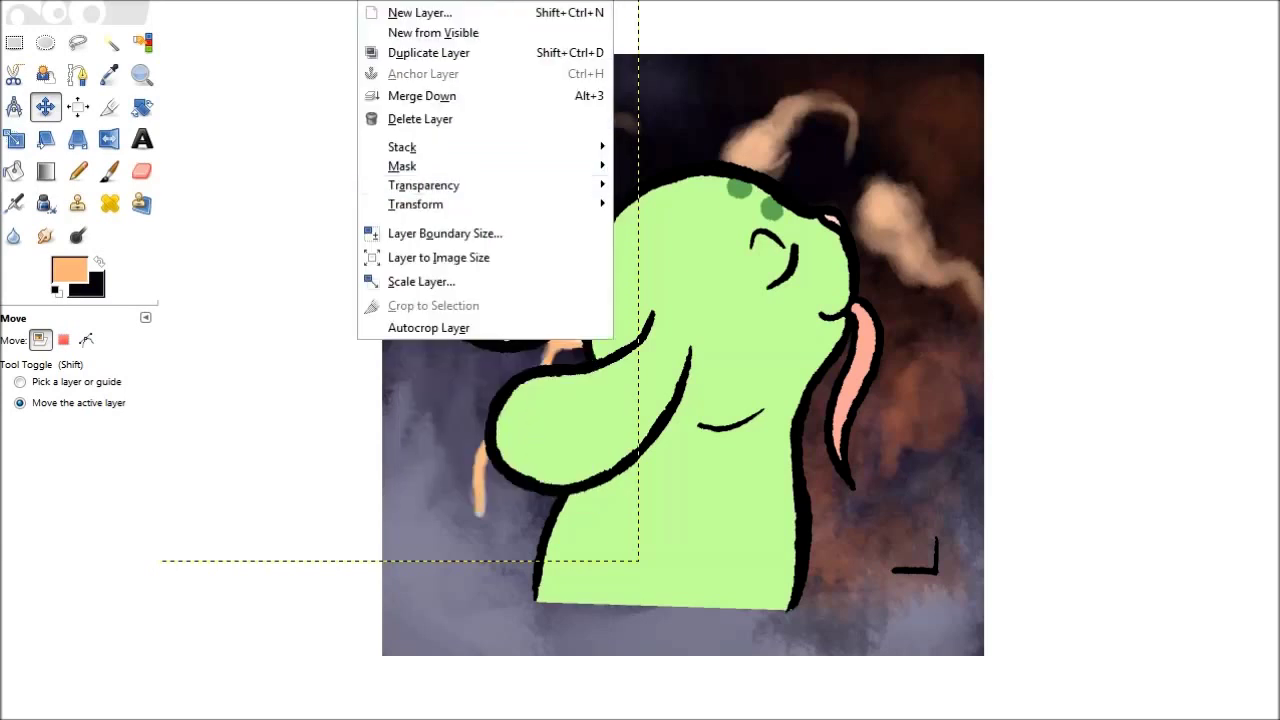
mouse_move(400, 200)
left_click(686, 200)
left_click_drag(560, 300, 540, 180)
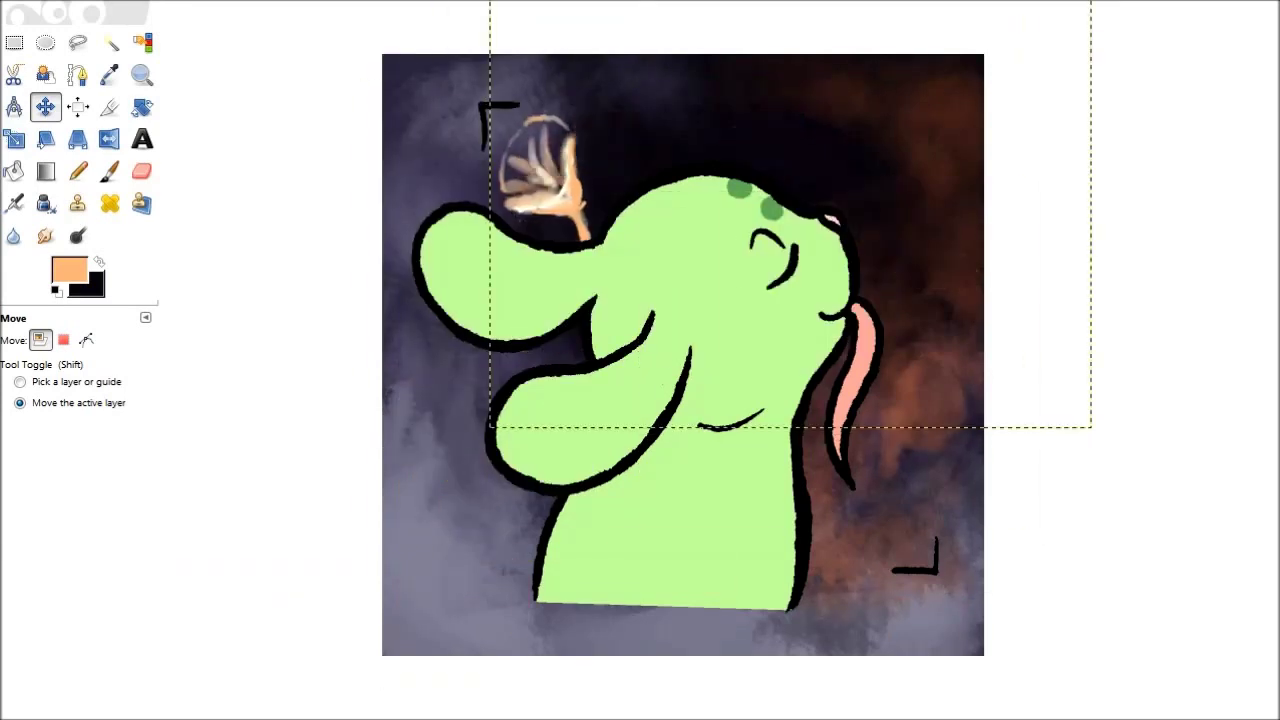
Step: Undo the flower layer's flip and repositioning to bring it back in front of the character
left_click_drag(790, 127, 810, 151)
left_click(86, 339)
key("ctrl+z")
key("ctrl+z")
key("ctrl+z")
key("ctrl+z")
key("ctrl+z")
left_click(40, 339)
key("ctrl+z")
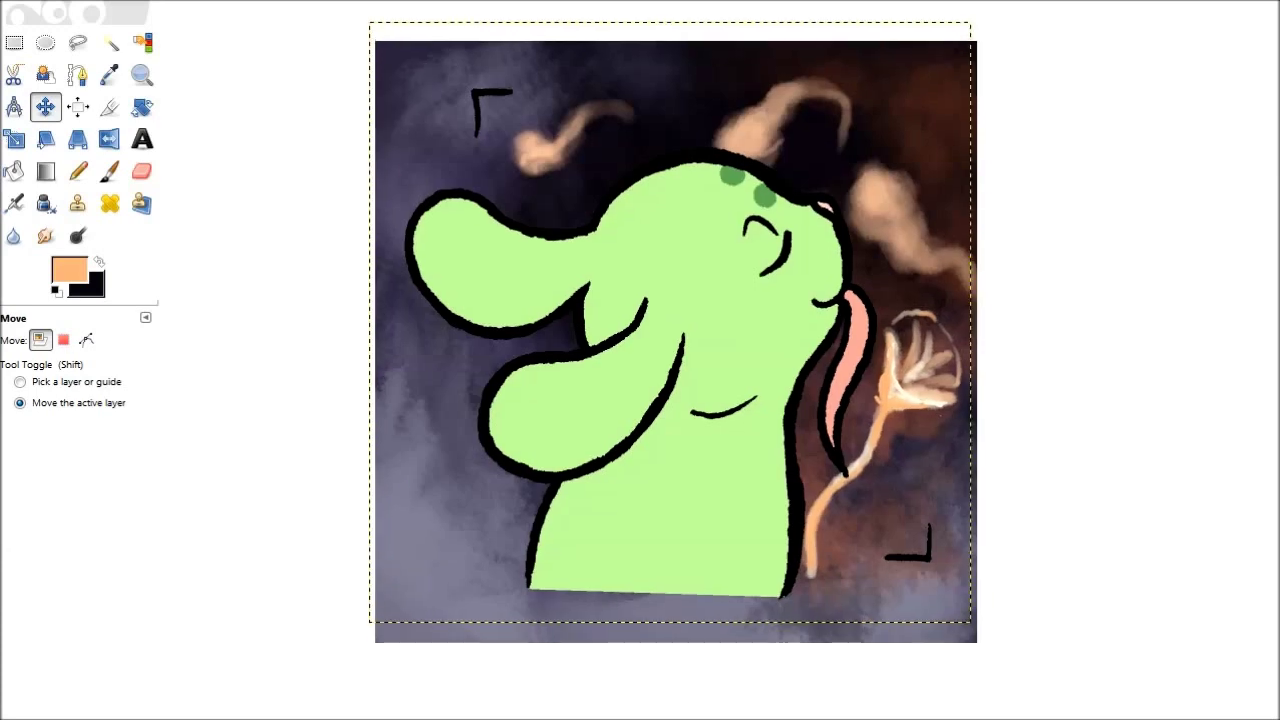
key("ctrl+z")
Step: Try framing a 1:1 crop area of 950 by 950 px over the character's head and the flower
key("shift+c")
left_click_drag(395, 115, 865, 578)
left_click_drag(409, 568, 350, 622)
key("Return")
left_click(43, 491)
type("224")
key("Tab")
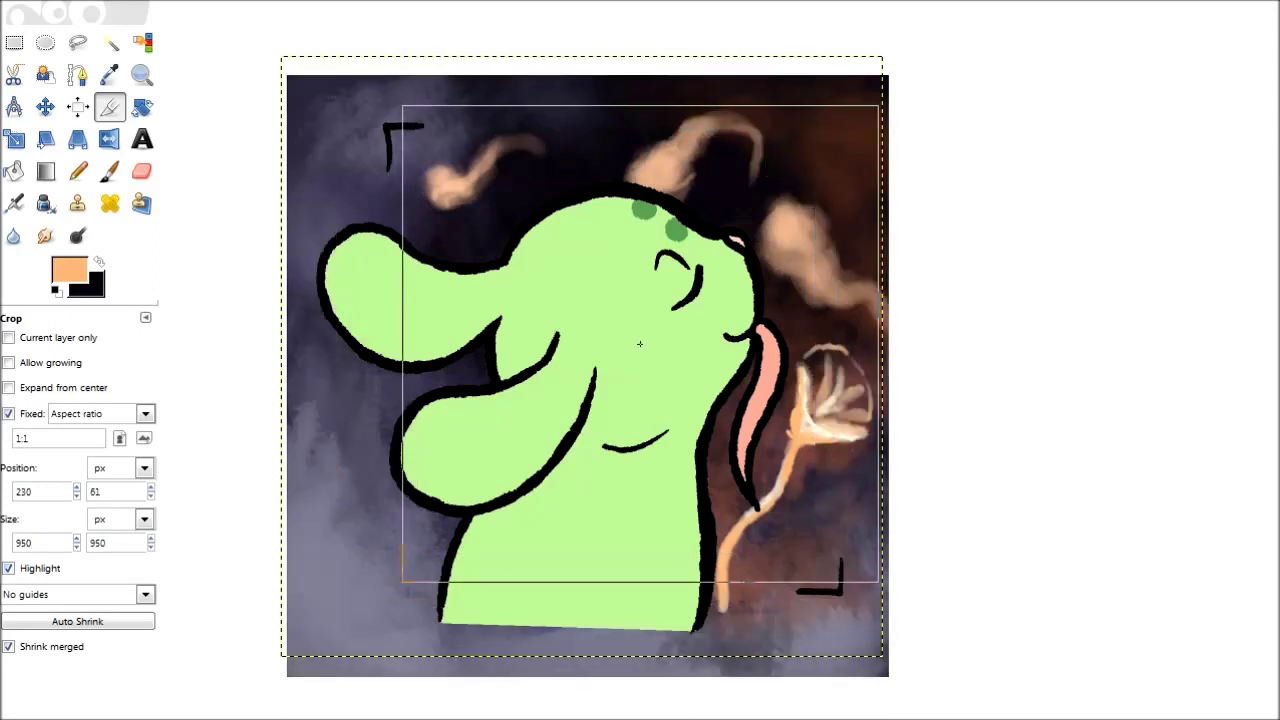
type("30")
key("Return")
Step: Try cropping the image to the 950 px square at position 213, 39
left_click_drag(637, 328, 631, 333)
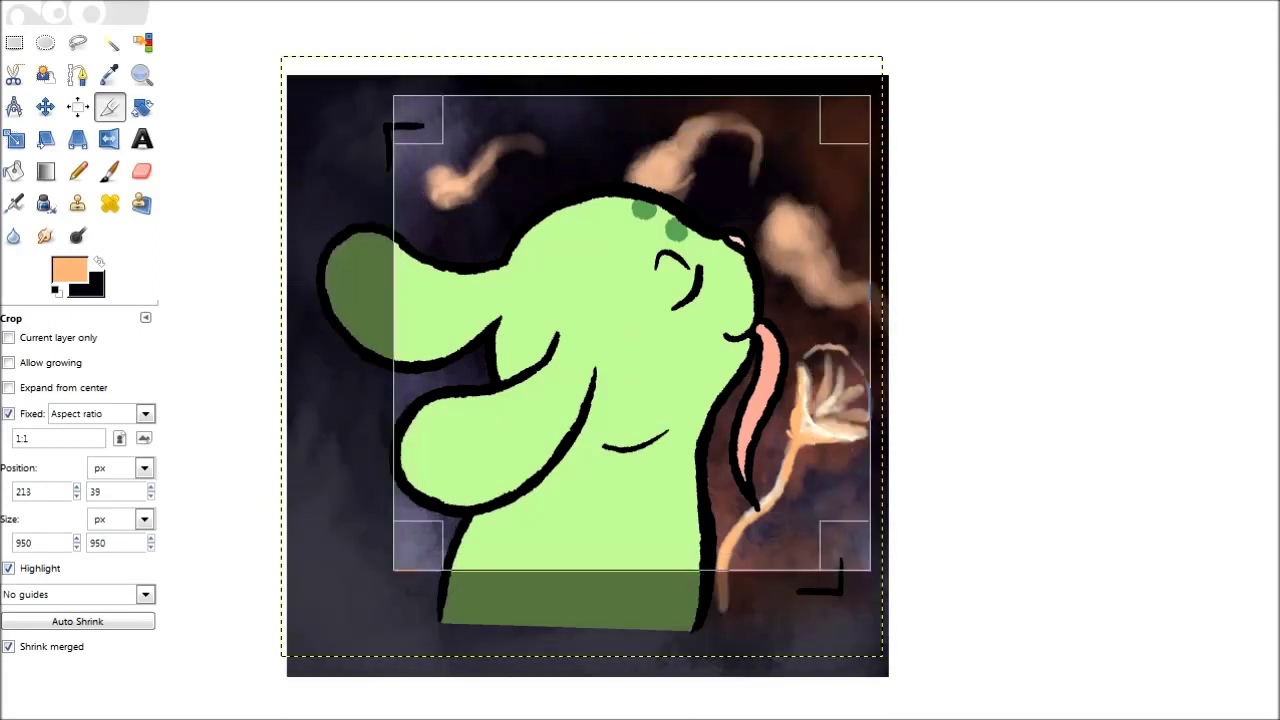
key("Return")
key("minus")
key("minus")
key("minus")
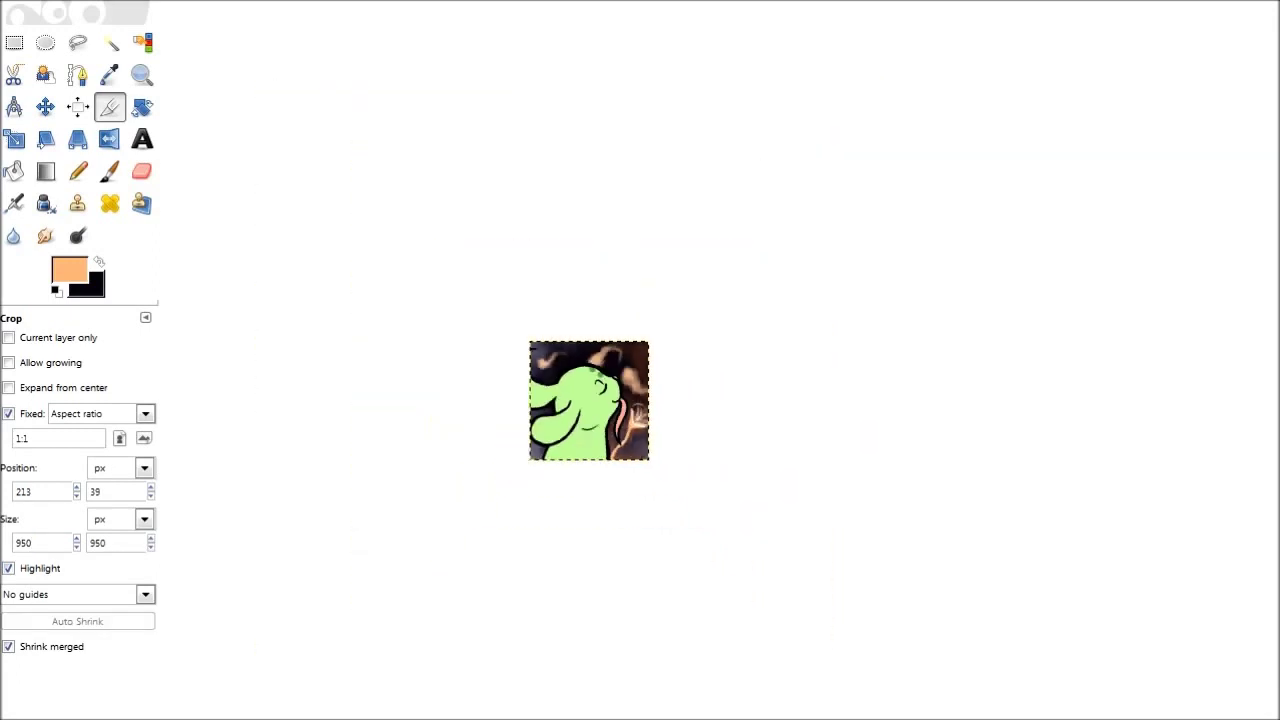
key("shift+ctrl+j")
Step: Select the small peach wisp behind the head with a freehand selection and move it slightly down
key("m")
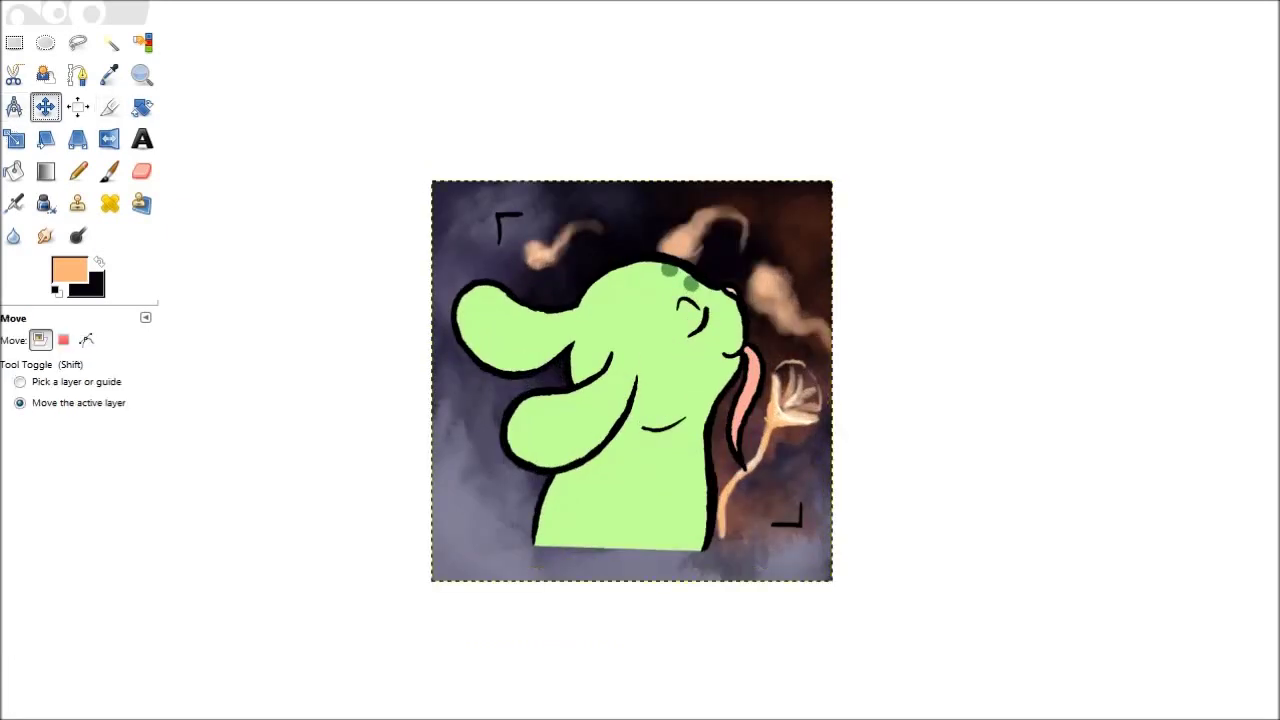
key("shift+Up")
key("f")
mouse_move(775, 225)
left_mouse_down()
mouse_move(578, 137)
mouse_move(775, 225)
left_mouse_up()
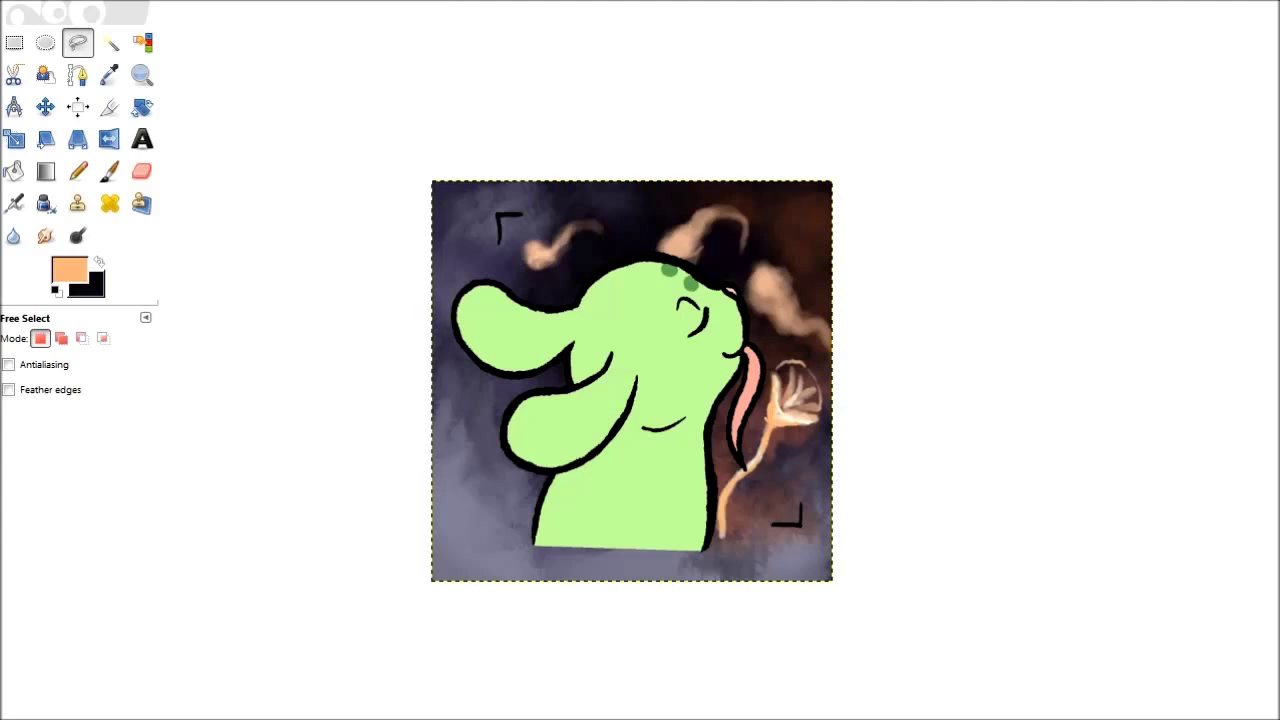
left_click(624, 182)
mouse_move(624, 182)
left_mouse_down()
mouse_move(490, 300)
mouse_move(622, 188)
left_mouse_up()
key("ctrl+shift+a")
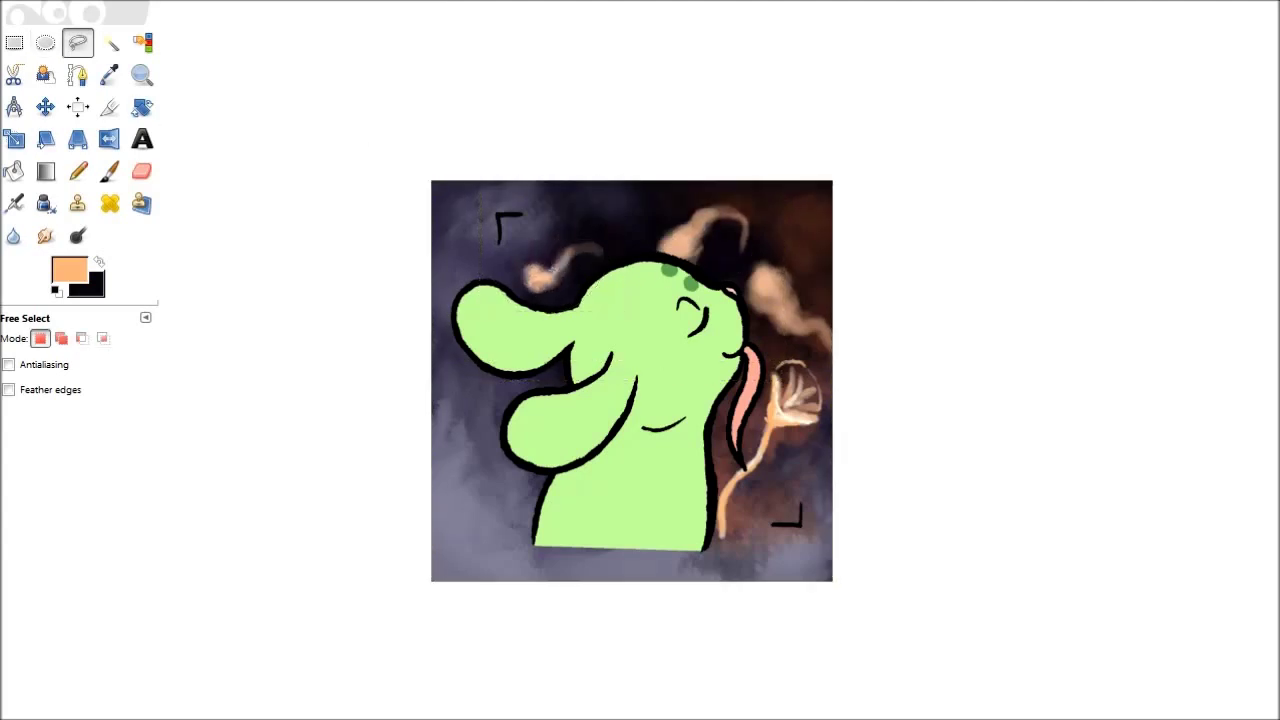
key("Escape")
key("Escape")
Step: Select the peach curl on top of the head freehand, paste a copy, nudge it slightly left and anchor it
mouse_move(745, 268)
left_mouse_down()
mouse_move(735, 198)
mouse_move(772, 216)
mouse_move(636, 316)
left_mouse_up()
key("Return")
key("ctrl+c")
key("ctrl+v")
key("shift+Left")
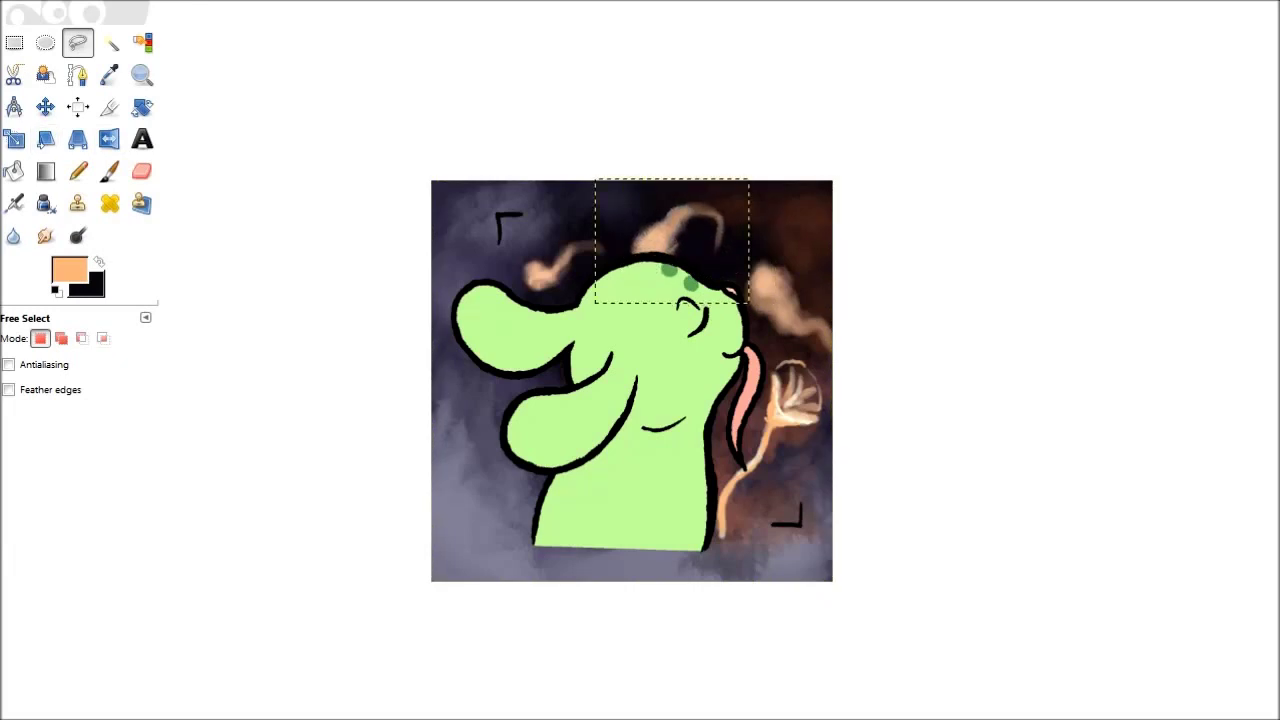
key("shift+Left")
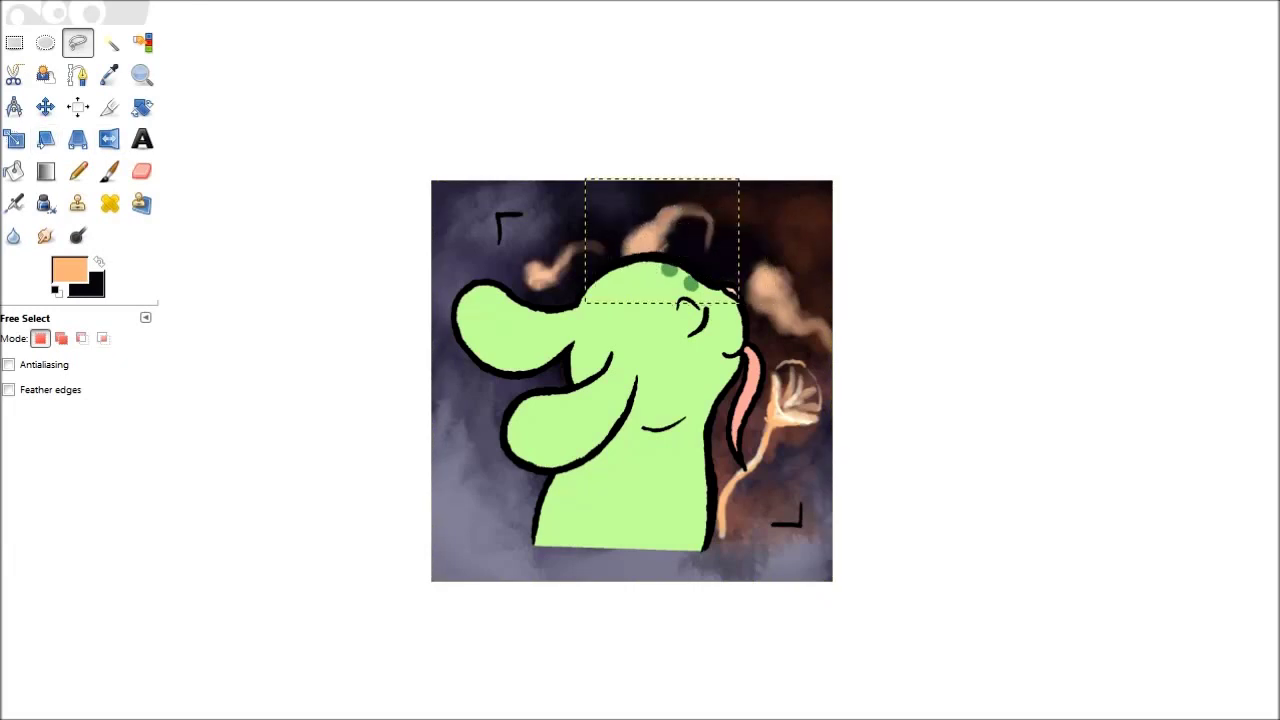
key("shift+Right")
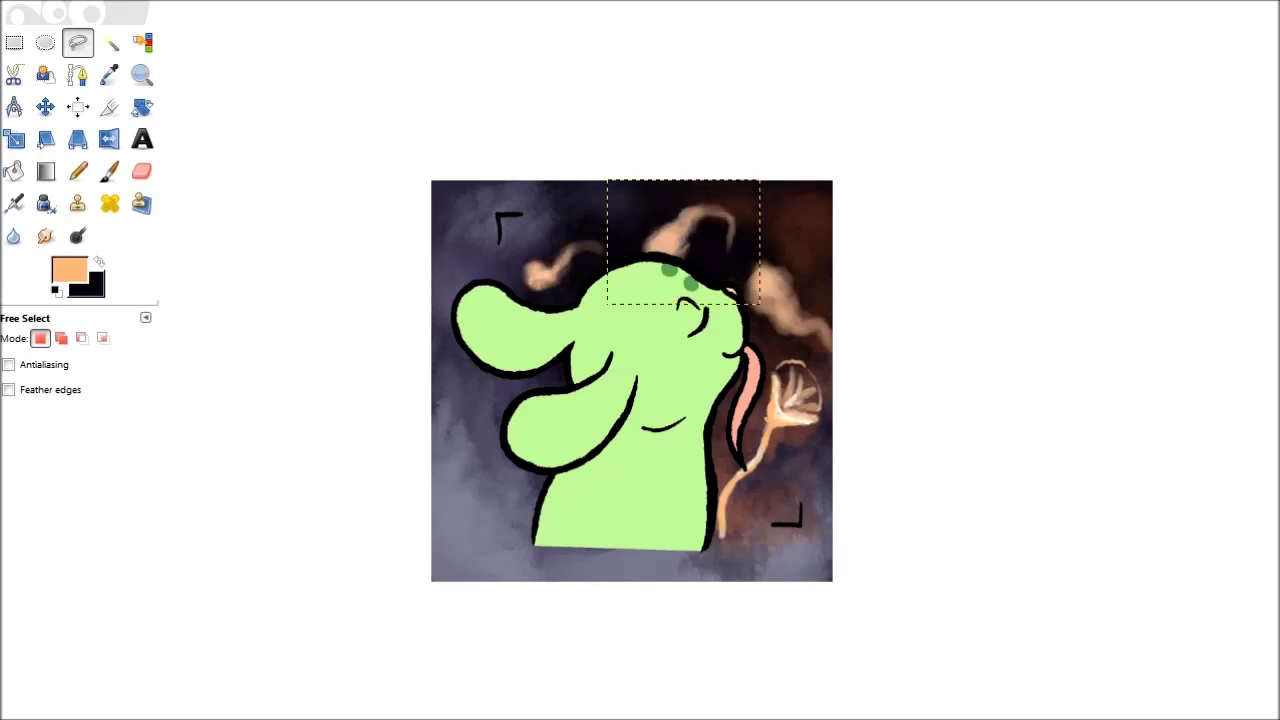
key("ctrl+h")
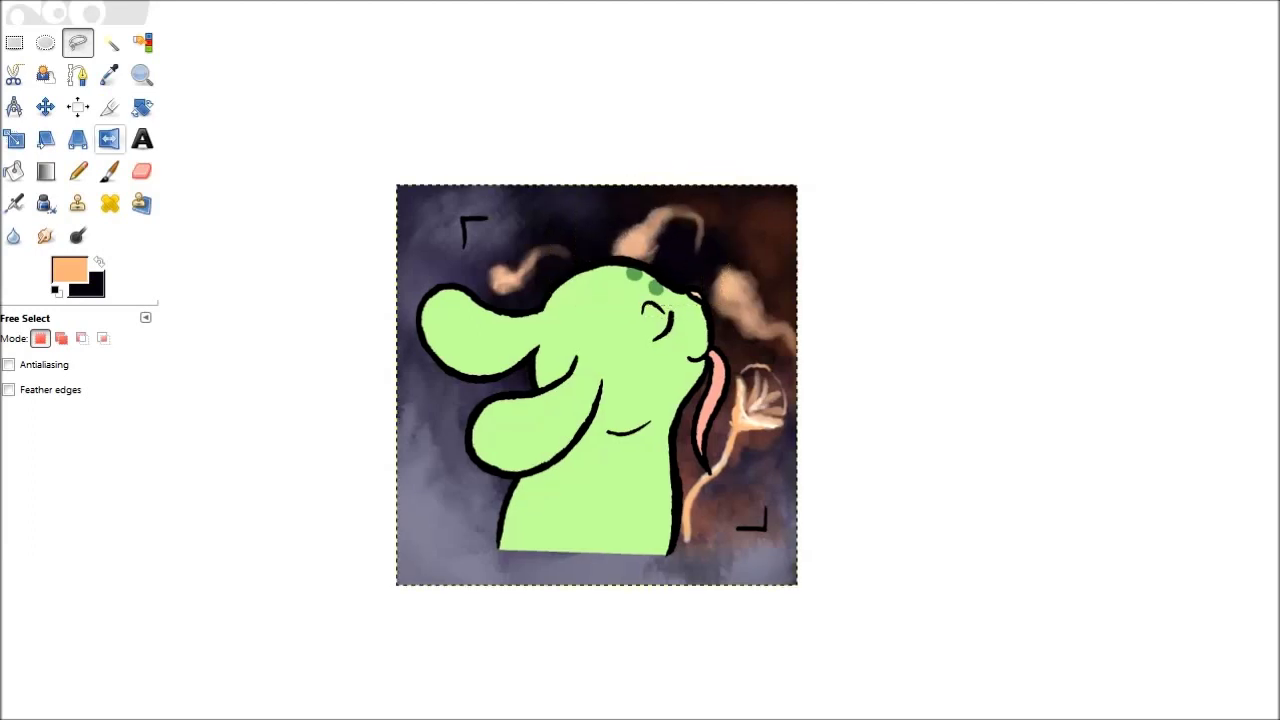
Step: Crop the image to a 950 by 950 px square at position 240, 75
key("shift+c")
left_click_drag(820, 186, 442, 564)
type("950")
left_click_drag(601, 345, 660, 370)
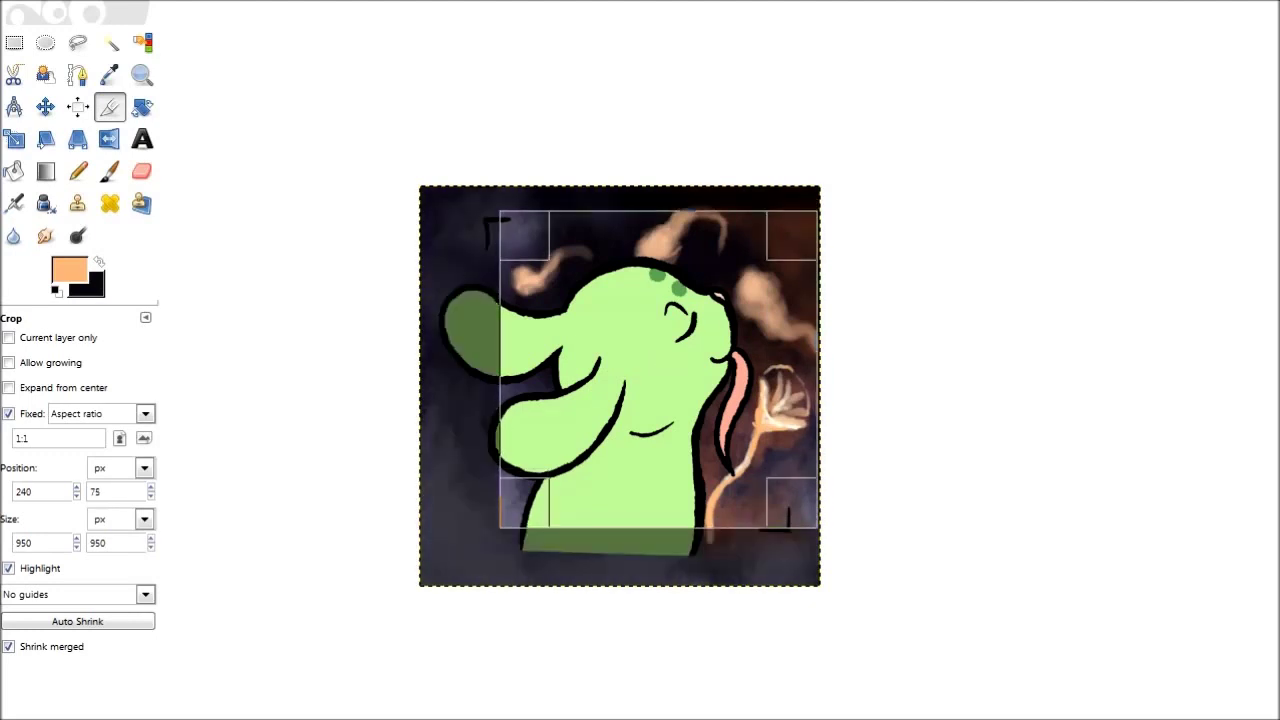
key("Return")
Step: Remove the leftover black corner marks from the cropped icon and save the image as RW slugcat icons saintb.xcf
key("f")
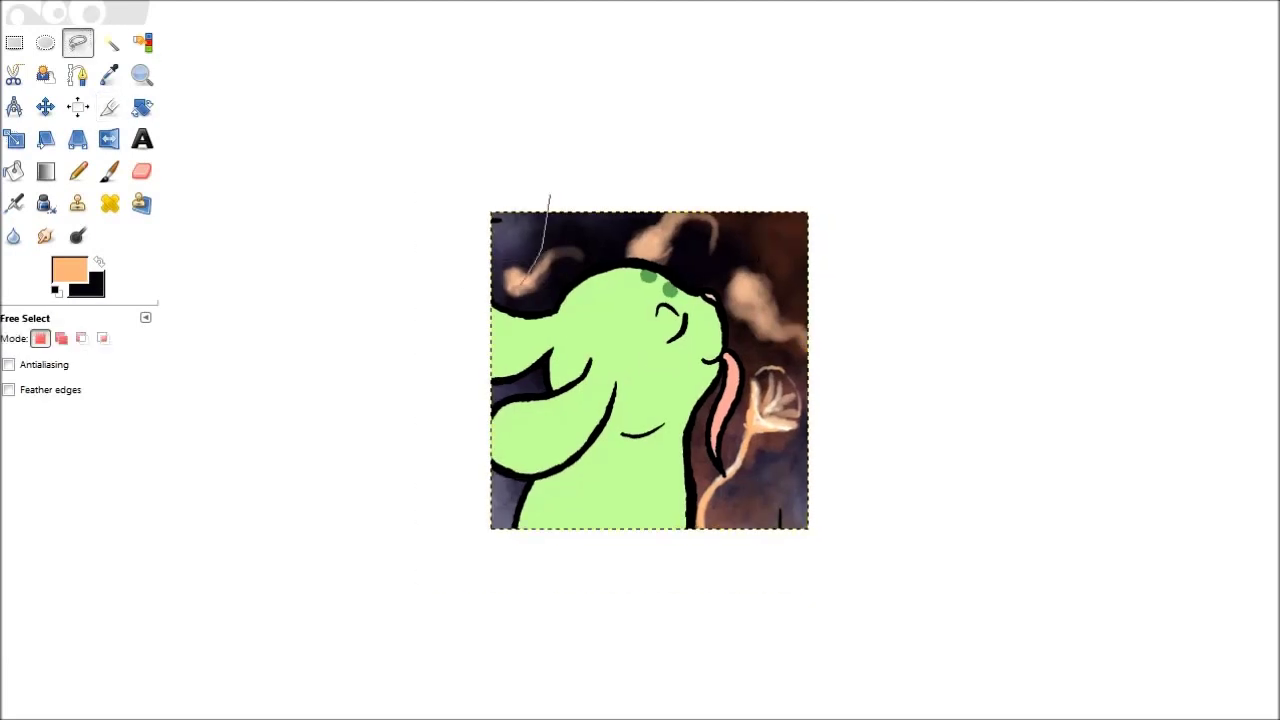
key("Escape")
left_click_drag(808, 466, 786, 551)
key("Escape")
scroll(656, 371, "left", 1)
key("ctrl+shift+s")
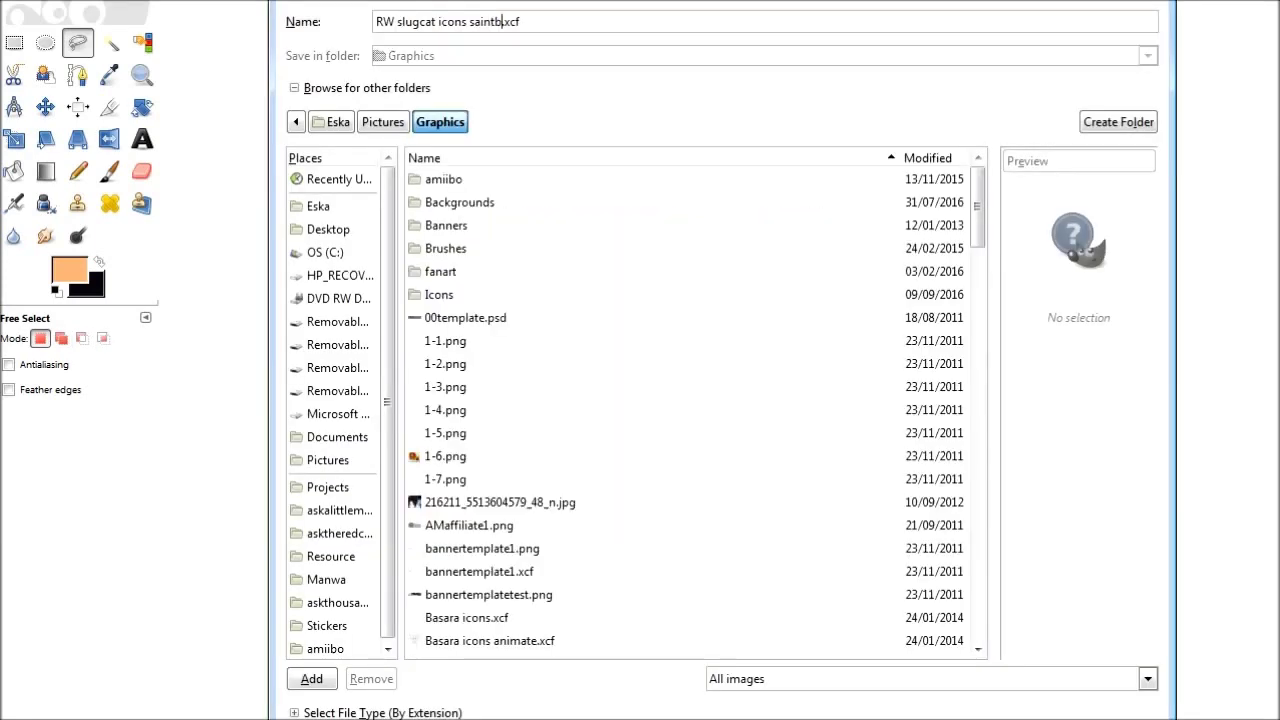
key("Return")
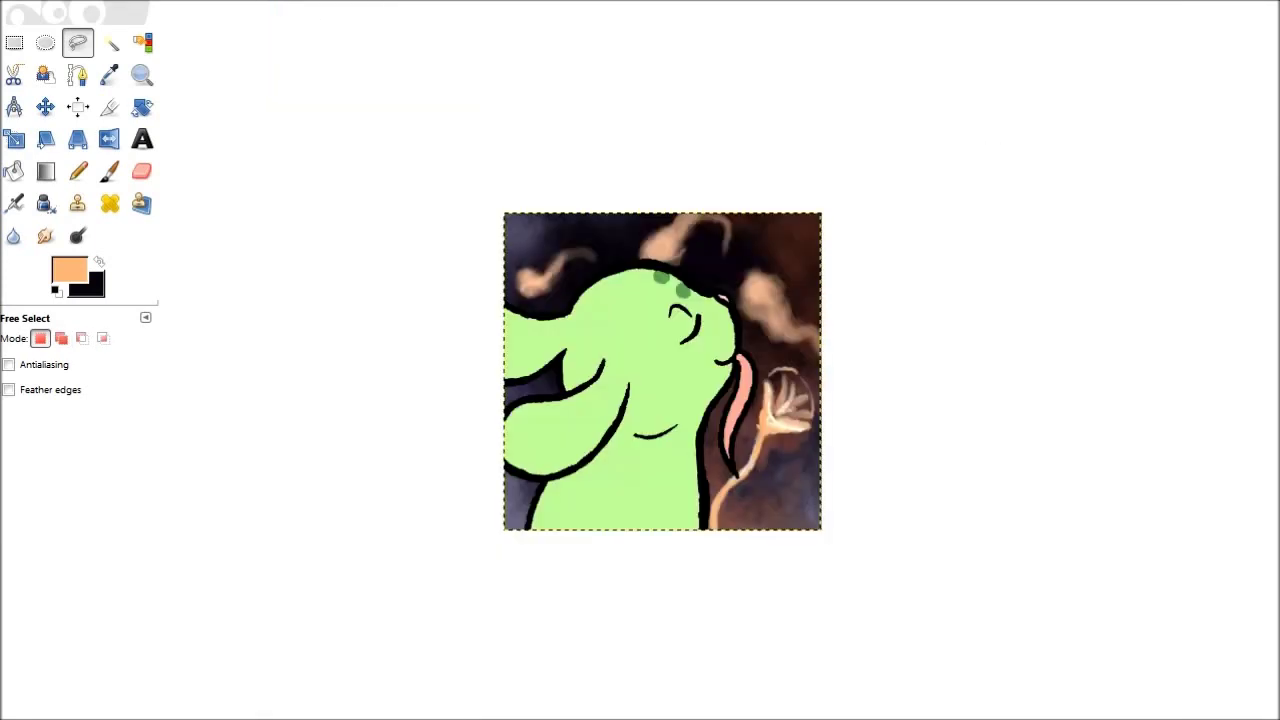
Step: Move the flower layer slightly down beside the character's tongue
key("m")
mouse_move(660, 370)
left_mouse_down()
mouse_move(653, 407)
mouse_move(662, 386)
left_mouse_up()
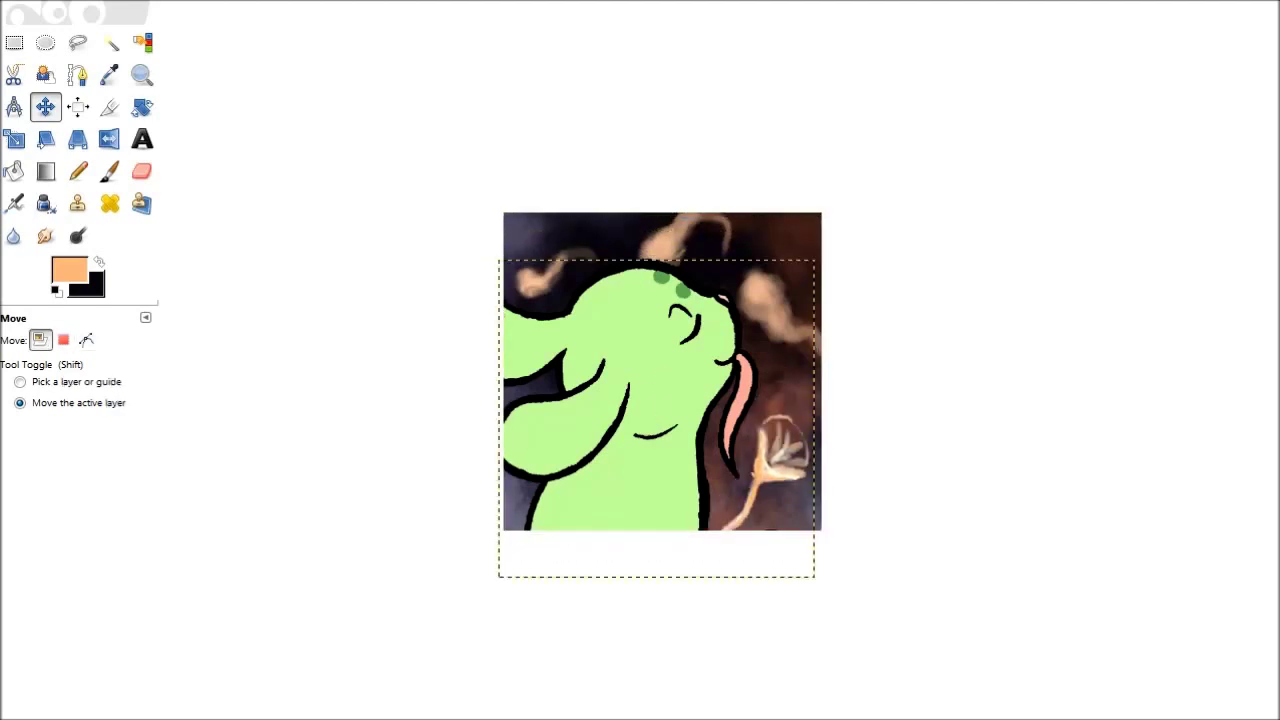
left_click_drag(640, 416, 664, 389)
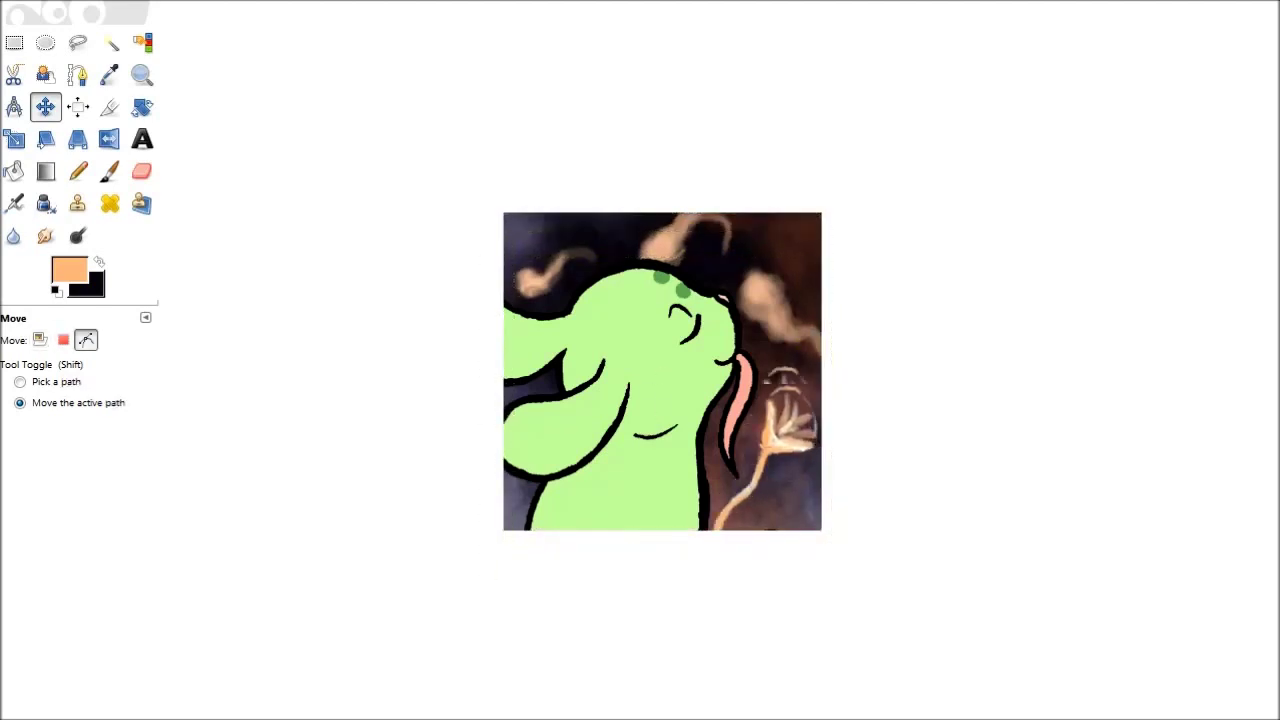
Step: Try rotating the flower layer slightly clockwise so the bloom leans away from the character
key("shift+r")
left_click_drag(700, 300, 720, 340)
key("Return")
key("m")
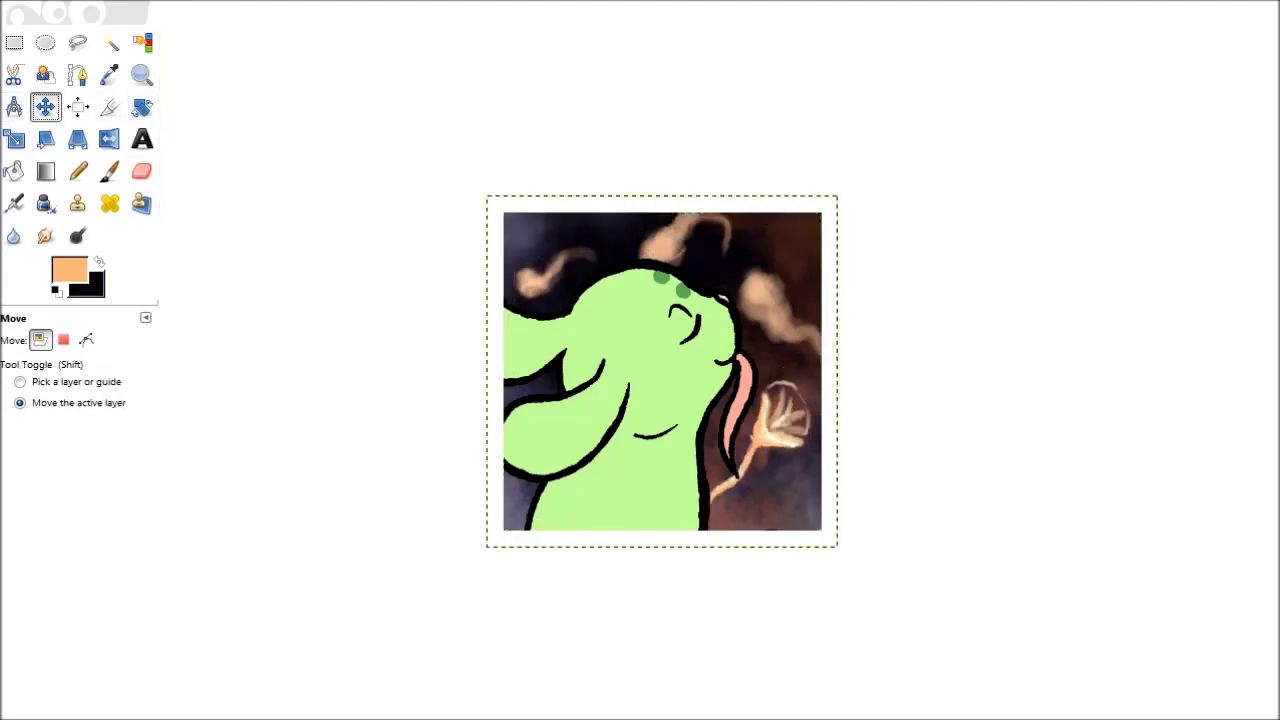
Step: Rotate the flower layer counter-clockwise so its stem stands more upright, and place it beside the tongue
left_click(86, 340)
key("shift+r")
left_click_drag(720, 300, 735, 335)
key("Return")
key("m")
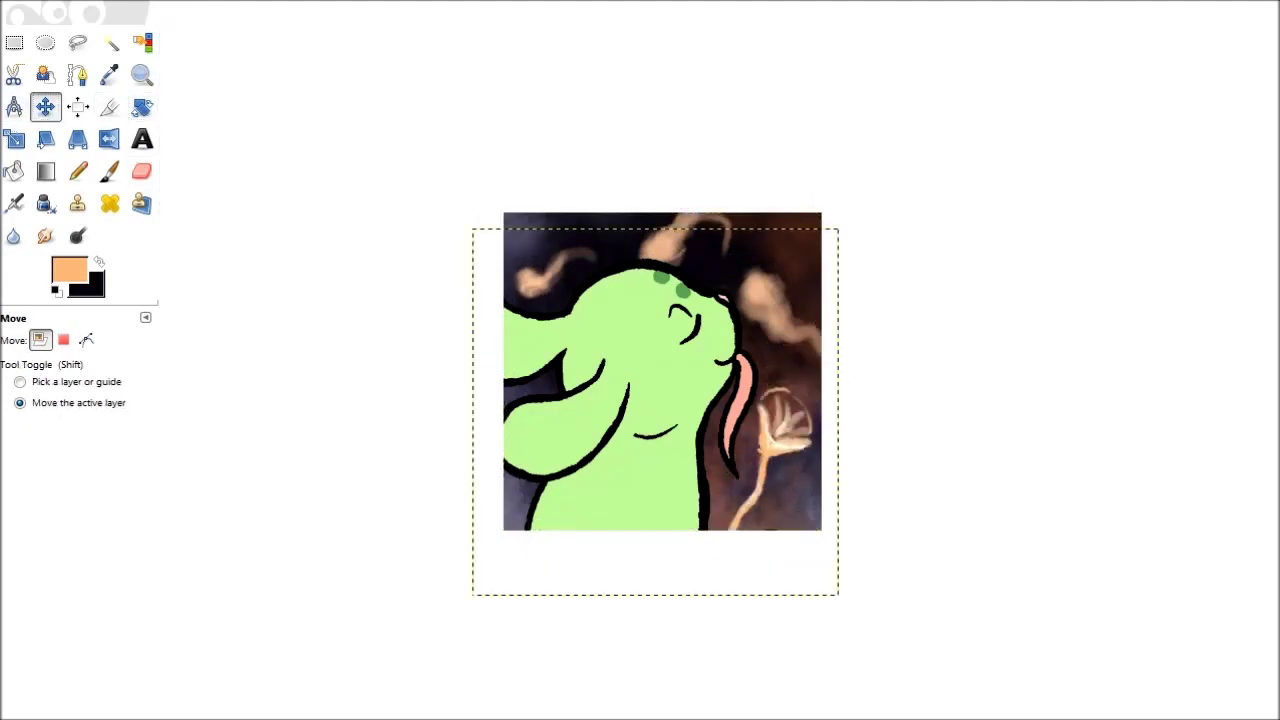
Step: Adjust the flower layer's tilt and position beside the tongue so its stem base sits closer to the character's body
left_click(86, 340)
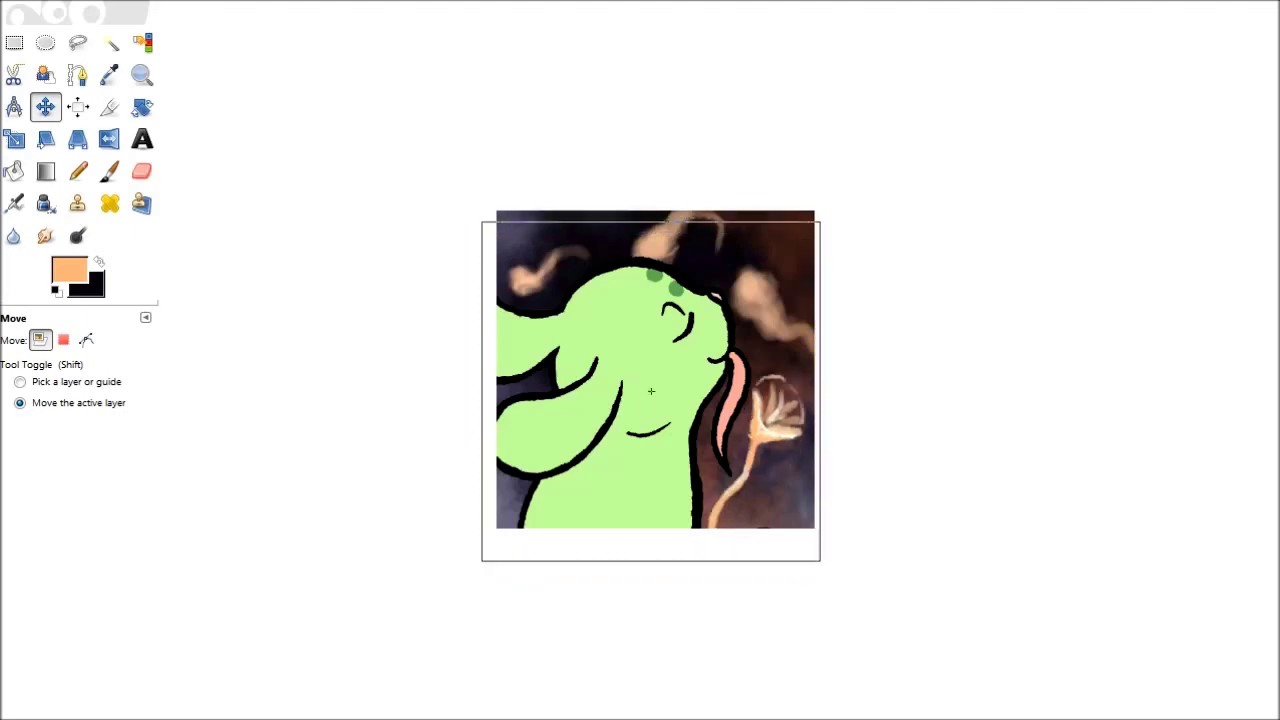
key("1")
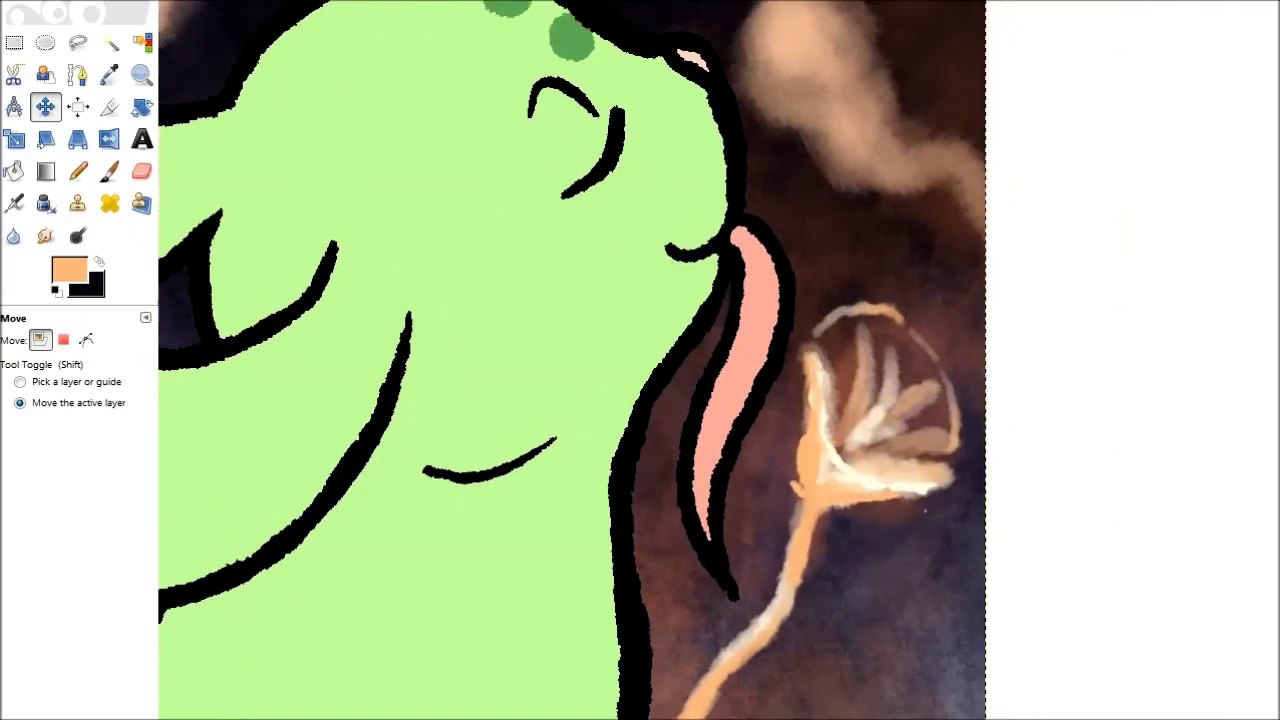
key("f")
key("minus")
key("minus")
key("minus")
key("minus")
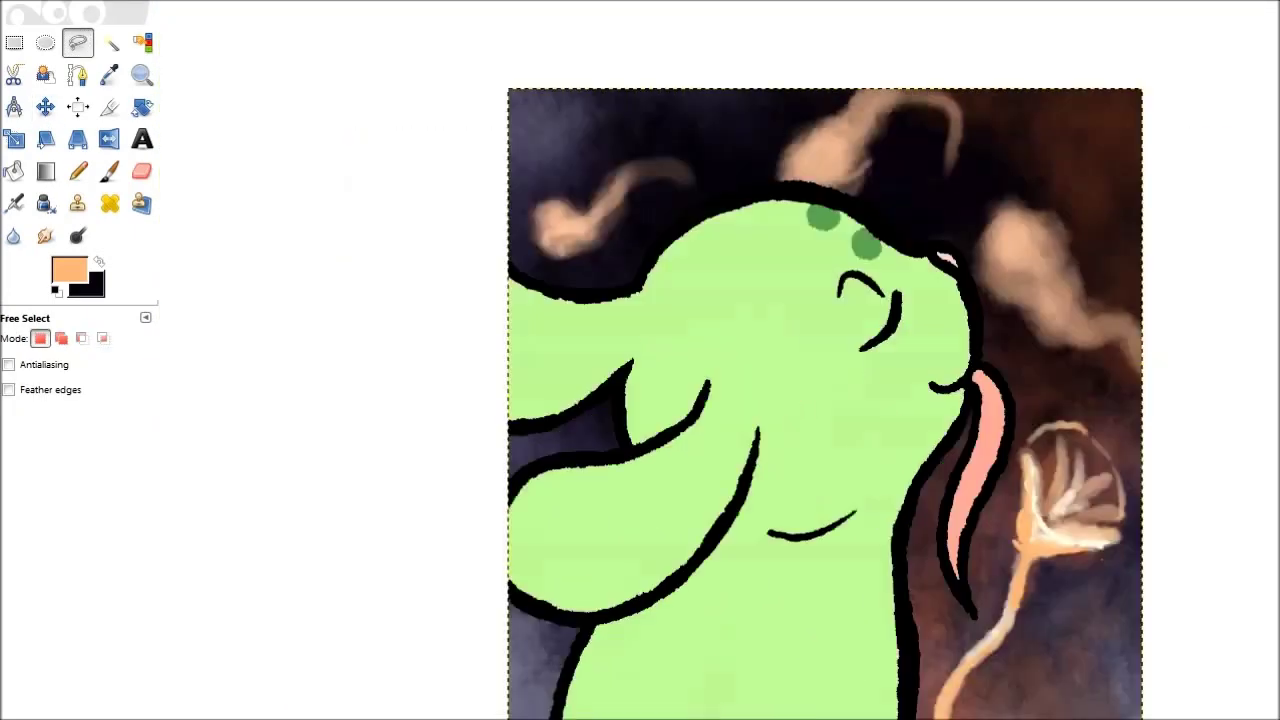
key("minus")
key("plus")
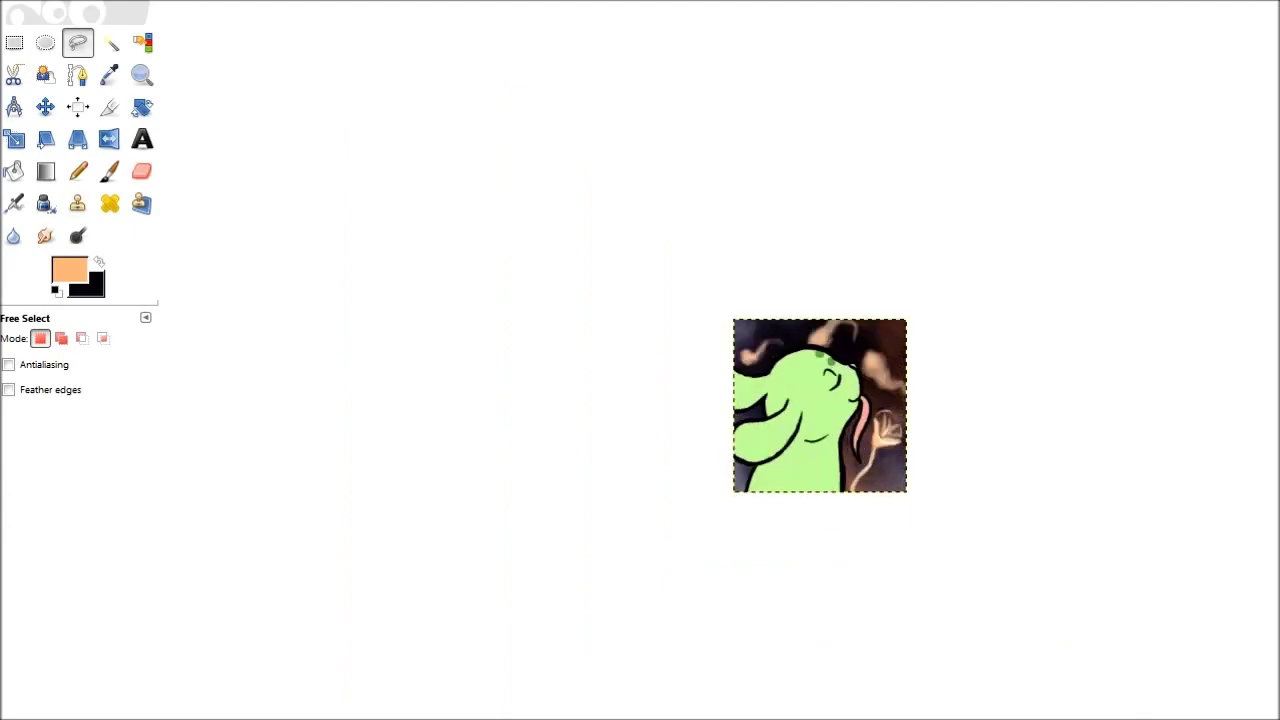
Step: Extend the nose's pale pink fill with the Pencil in the same colour, using Grunge1 at scale 0.05, pressure-controlled size and 0.20 jitter
key("1")
key("plus")
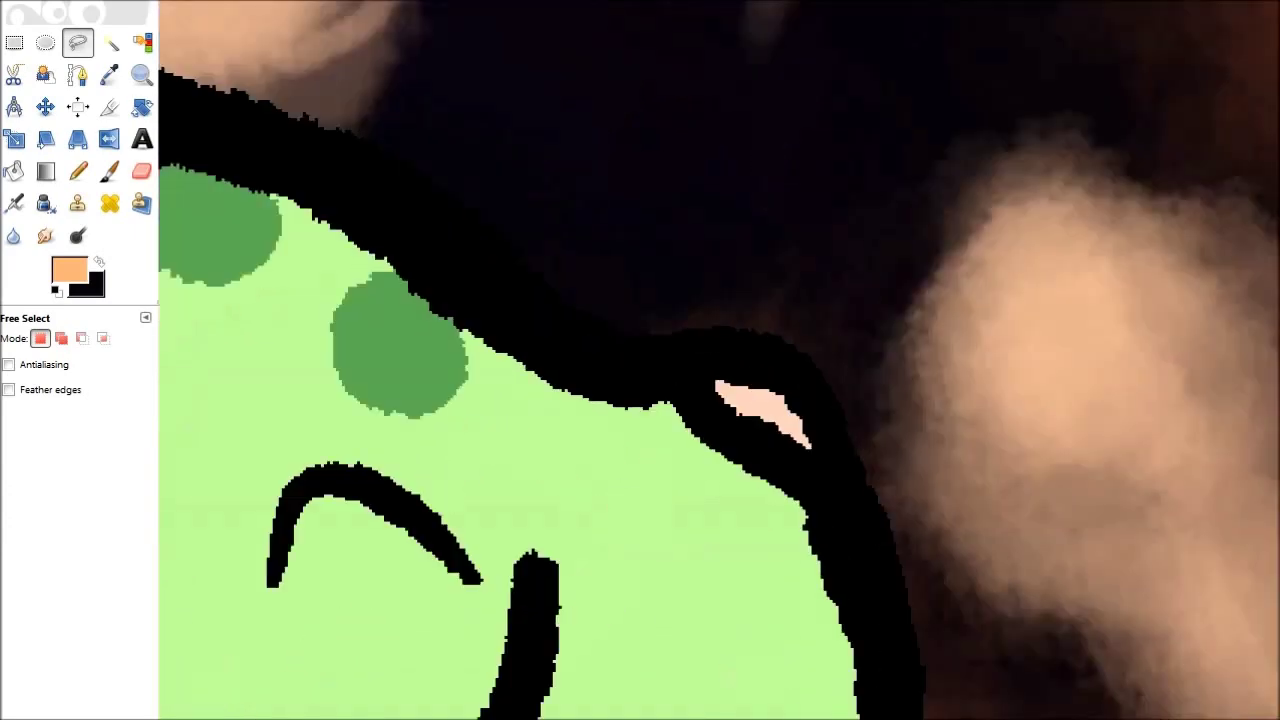
key("p")
left_click(54, 390)
left_click(100, 545)
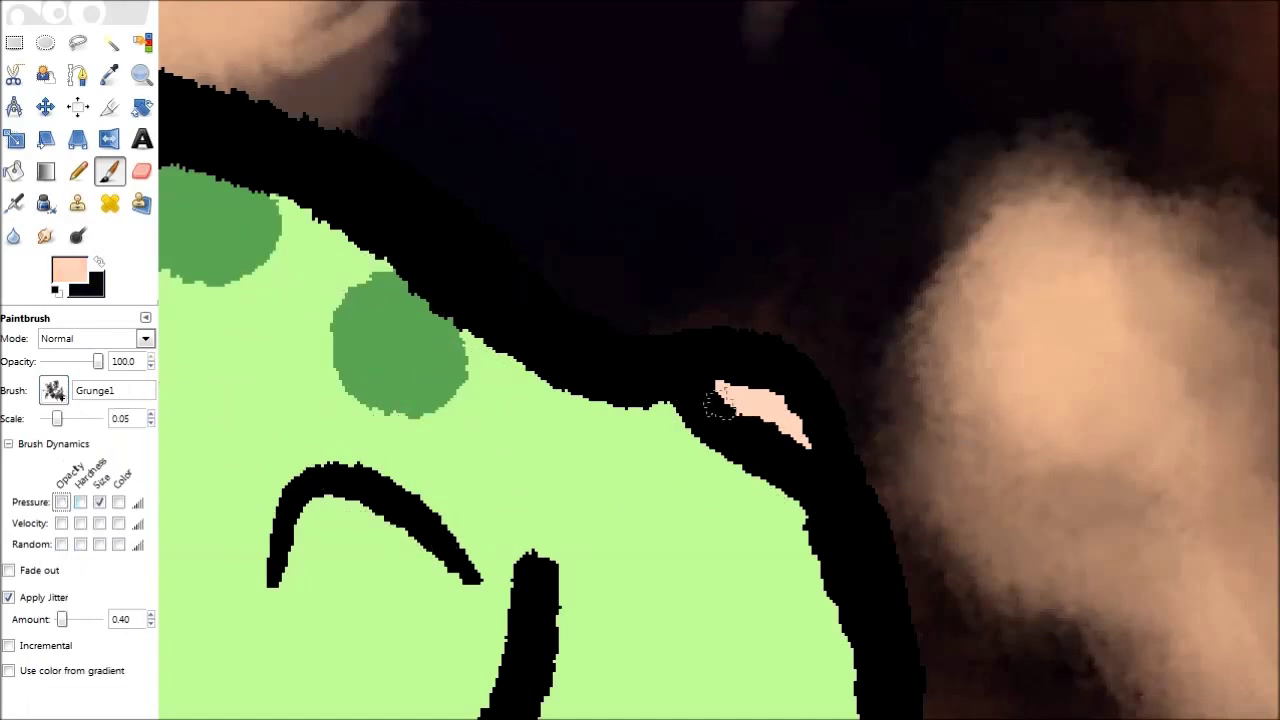
key("n")
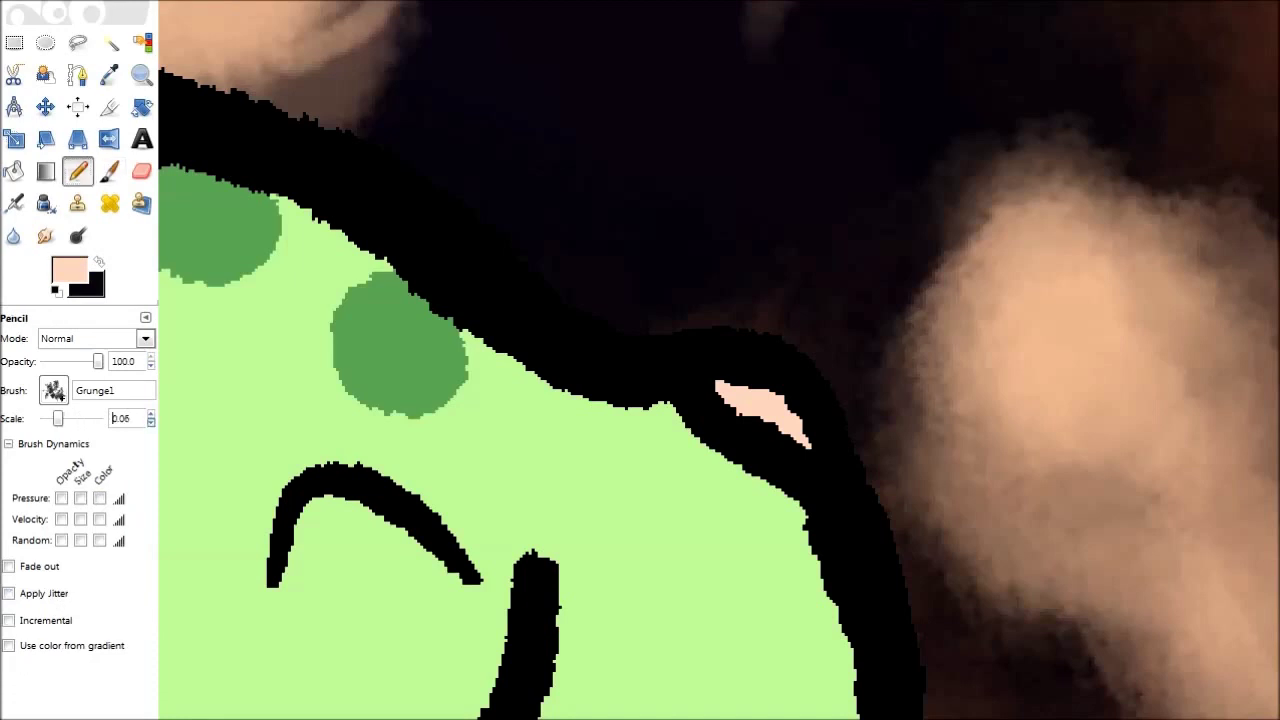
left_click(9, 593)
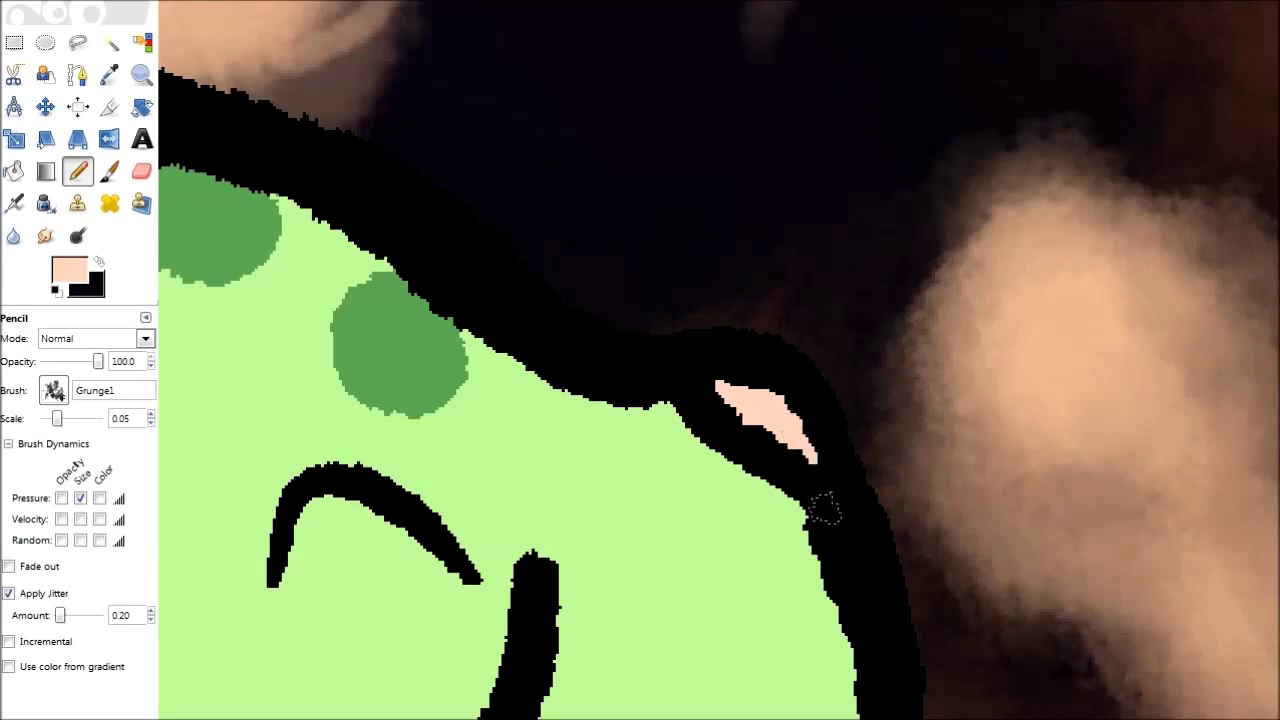
Step: Widen the pale pink nose along its lower edge and tip with small pencil strokes
scroll(780, 318, "down", 4)
scroll(916, 308, "up", 4)
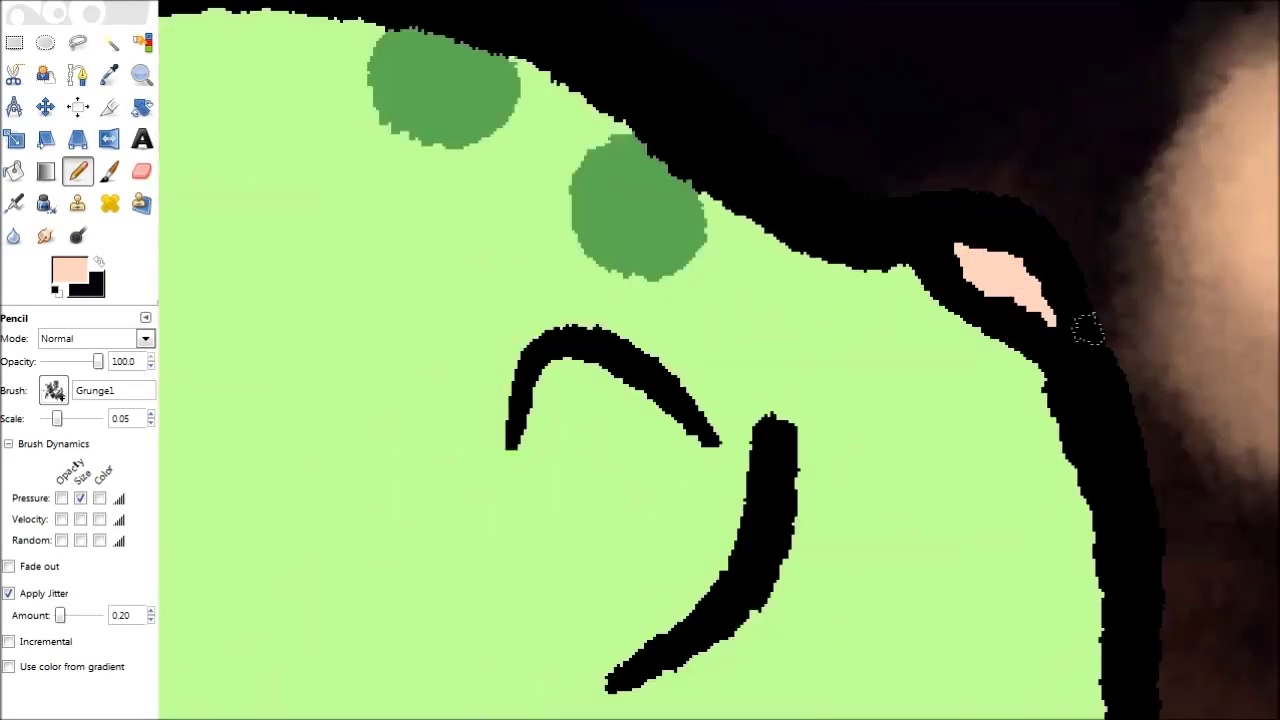
scroll(1068, 318, "up", 1)
scroll(1068, 318, "right", 2)
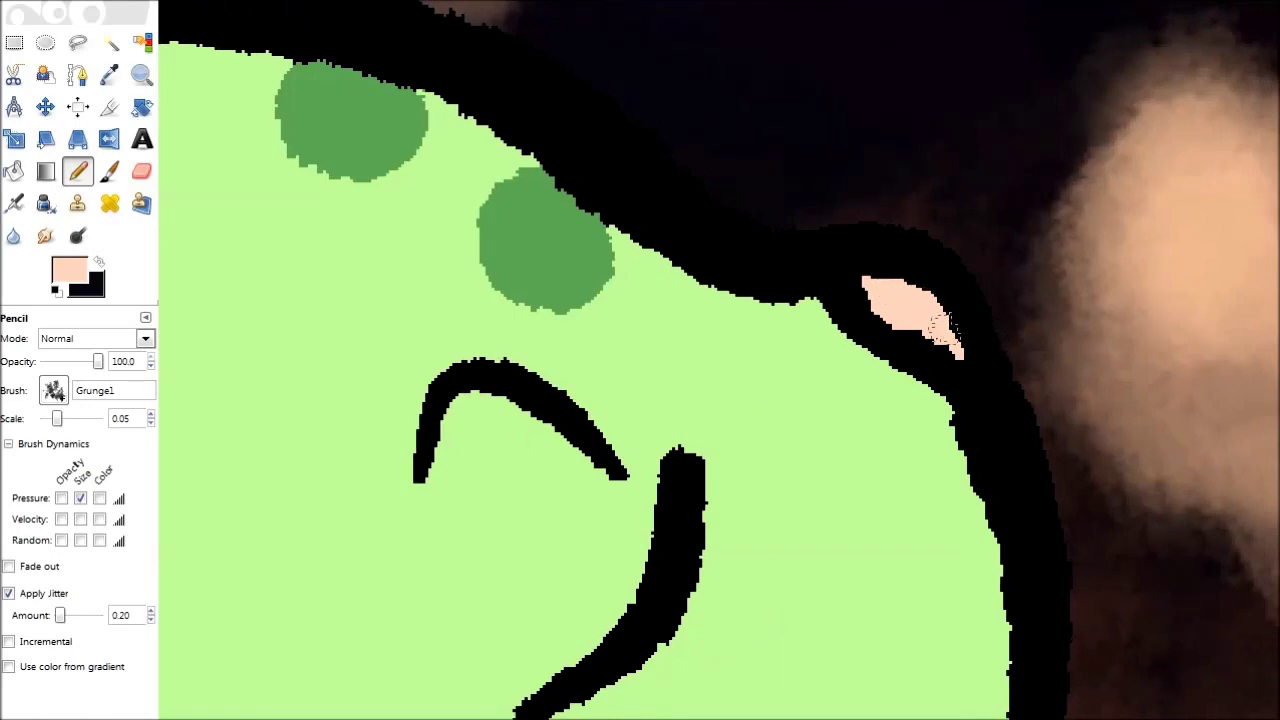
scroll(1135, 309, "down", 4)
scroll(736, 177, "up", 4)
scroll(777, 57, "down", 5)
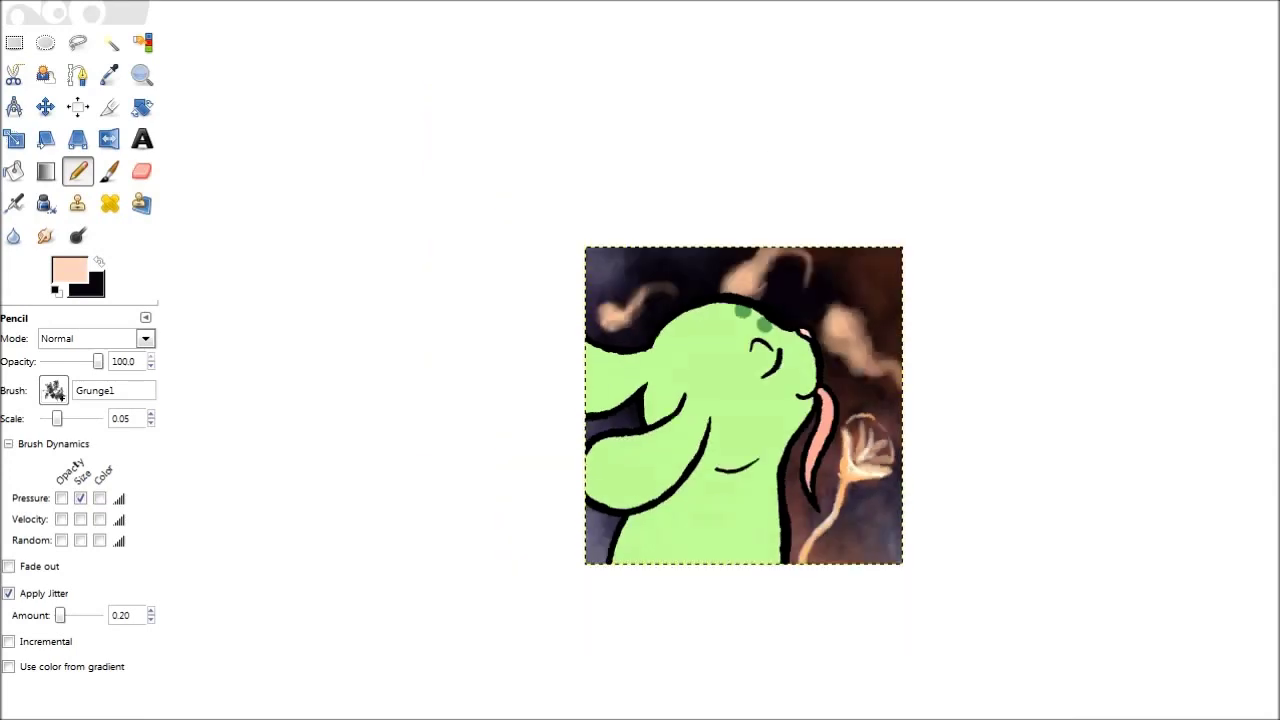
Step: Touch up the outline around the nose with a black pencil
key("d")
scroll(798, 61, "up", 2)
scroll(785, 410, "up", 2)
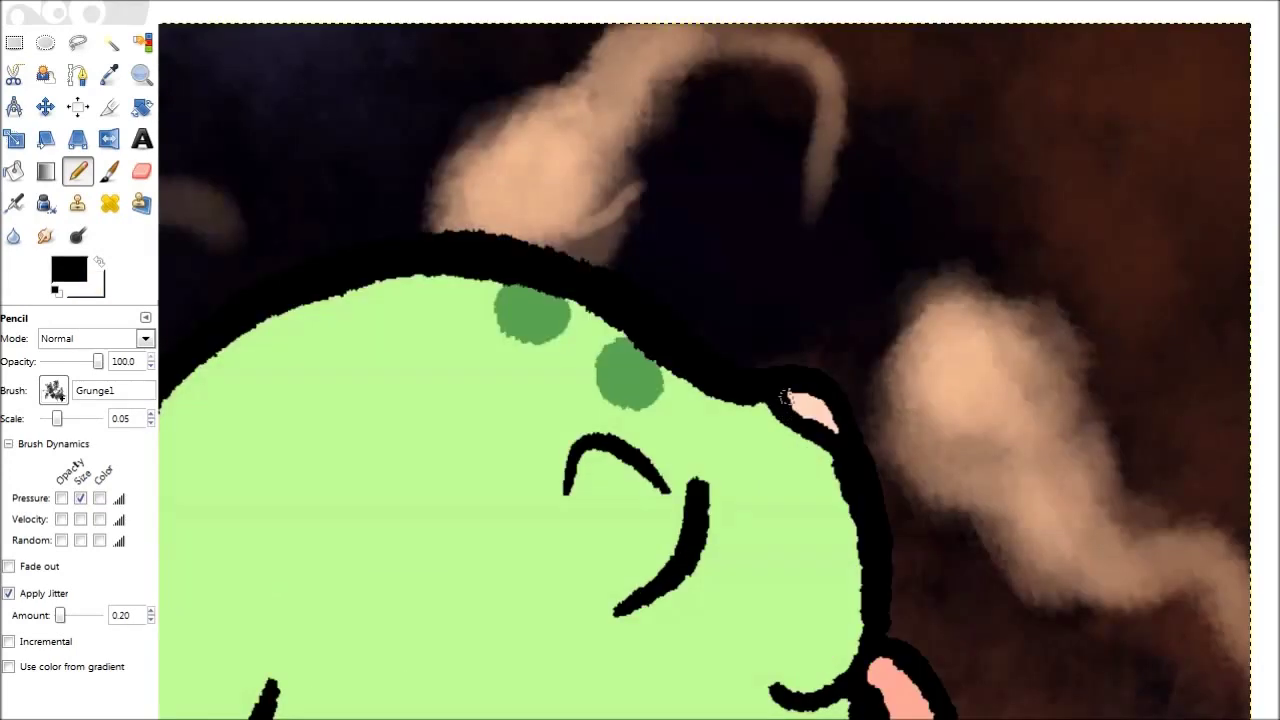
scroll(843, 436, "down", 5)
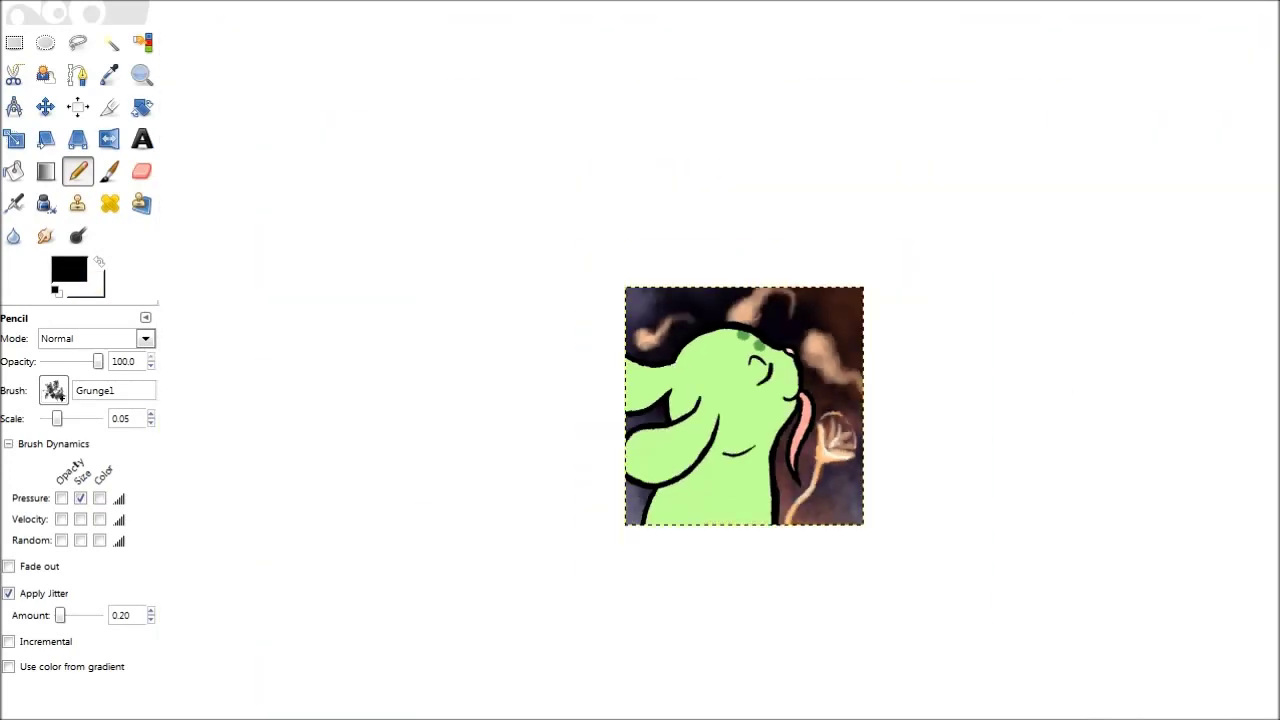
Step: Try scaling the whole image down to a smaller pixel width
key("ctrl+a")
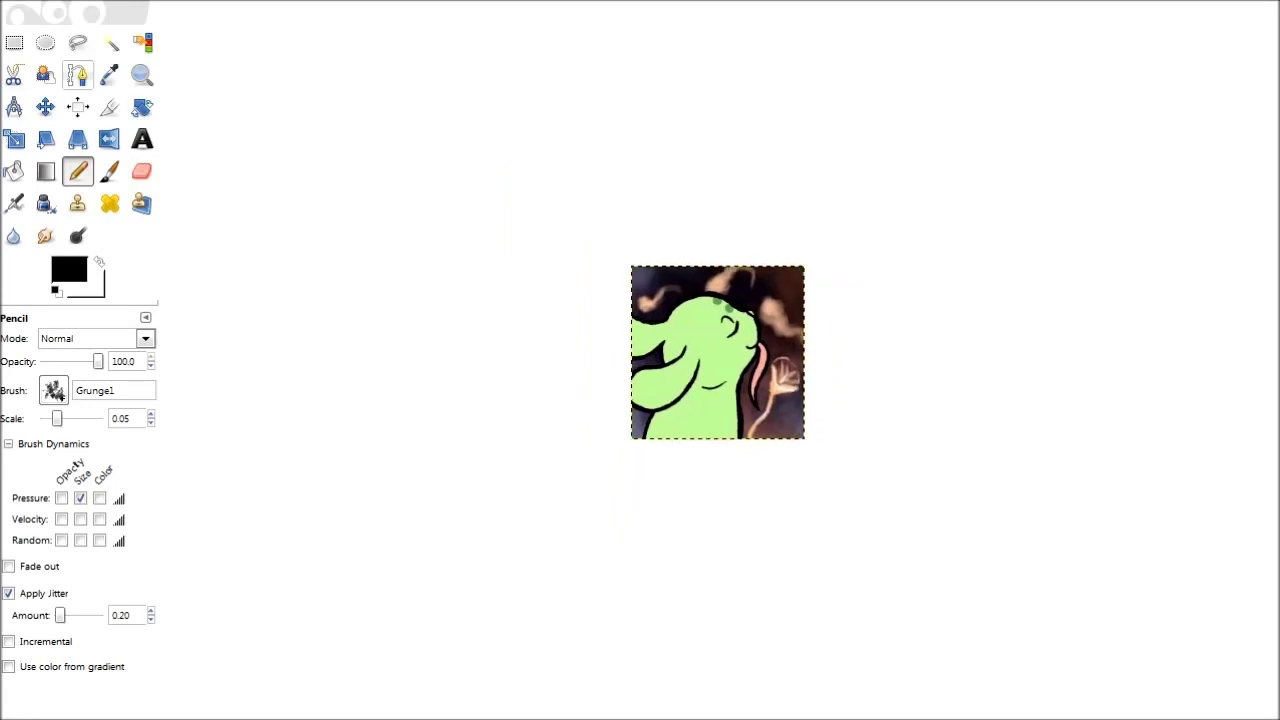
key("plus")
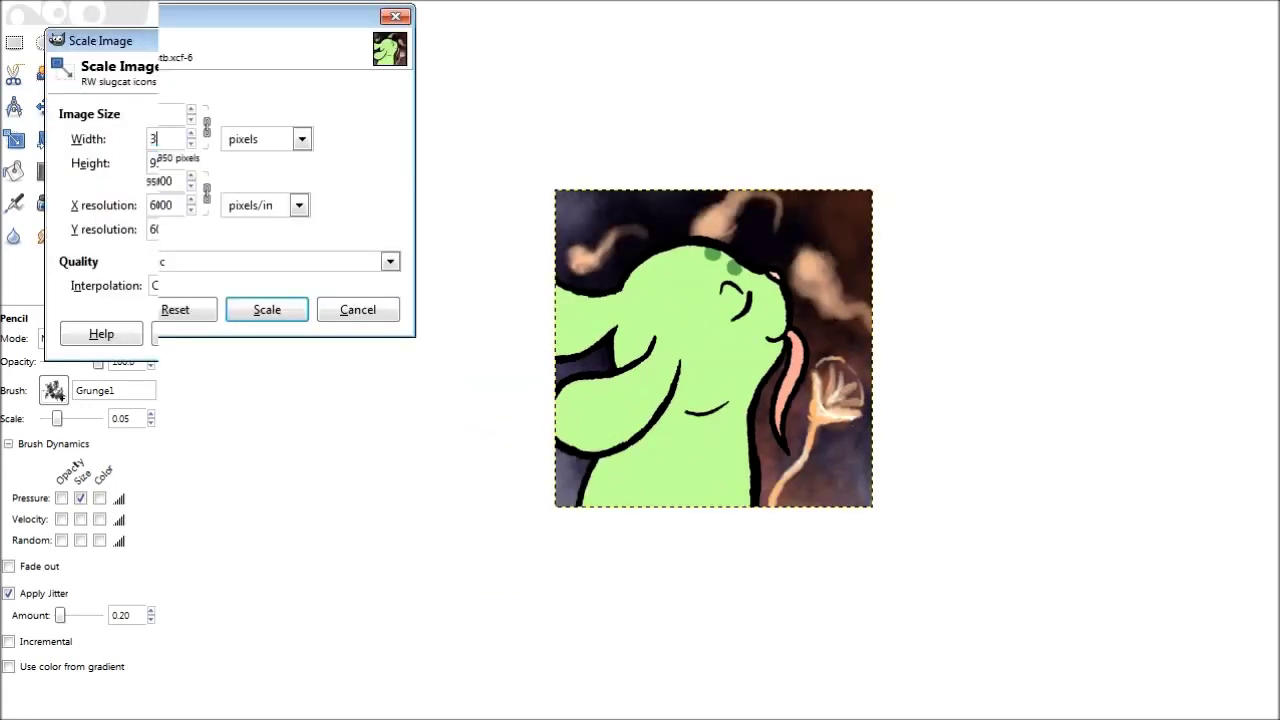
key("Return")
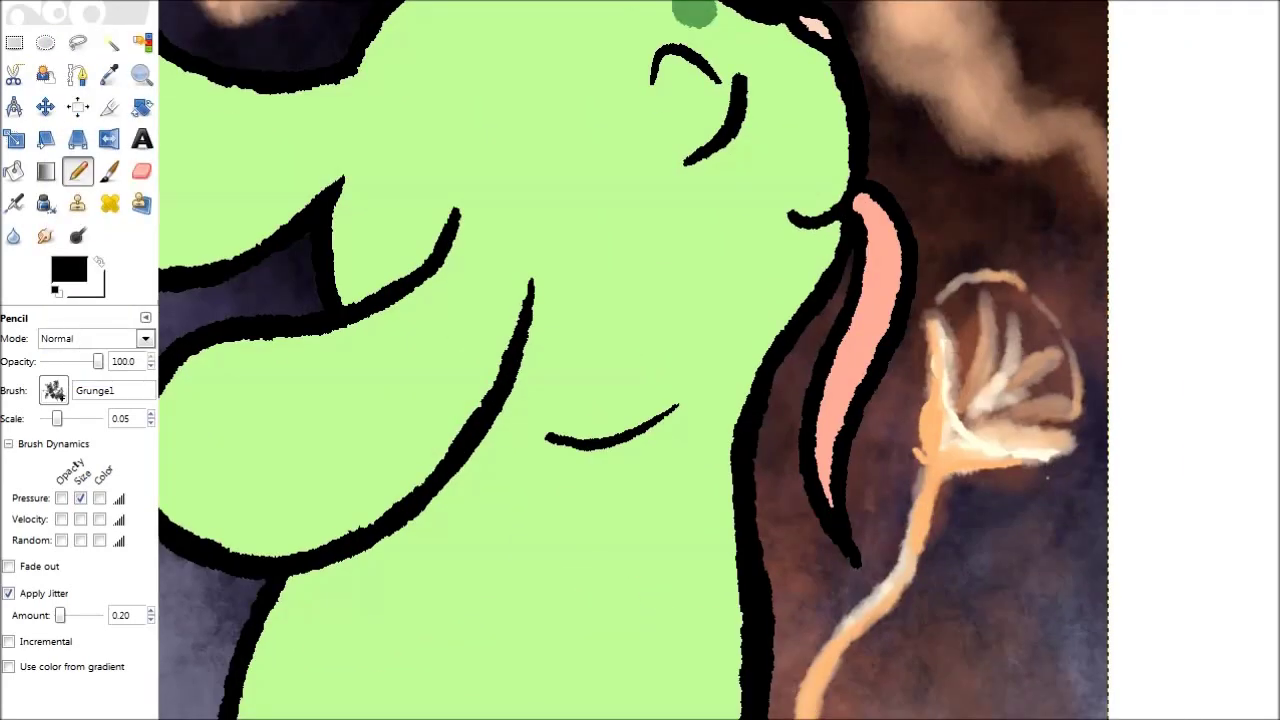
Step: Try shading the character's ears, neck and lower body with dark purple textured brush strokes
scroll(633, 360, "left", 4)
scroll(633, 360, "up", 1)
key("o")
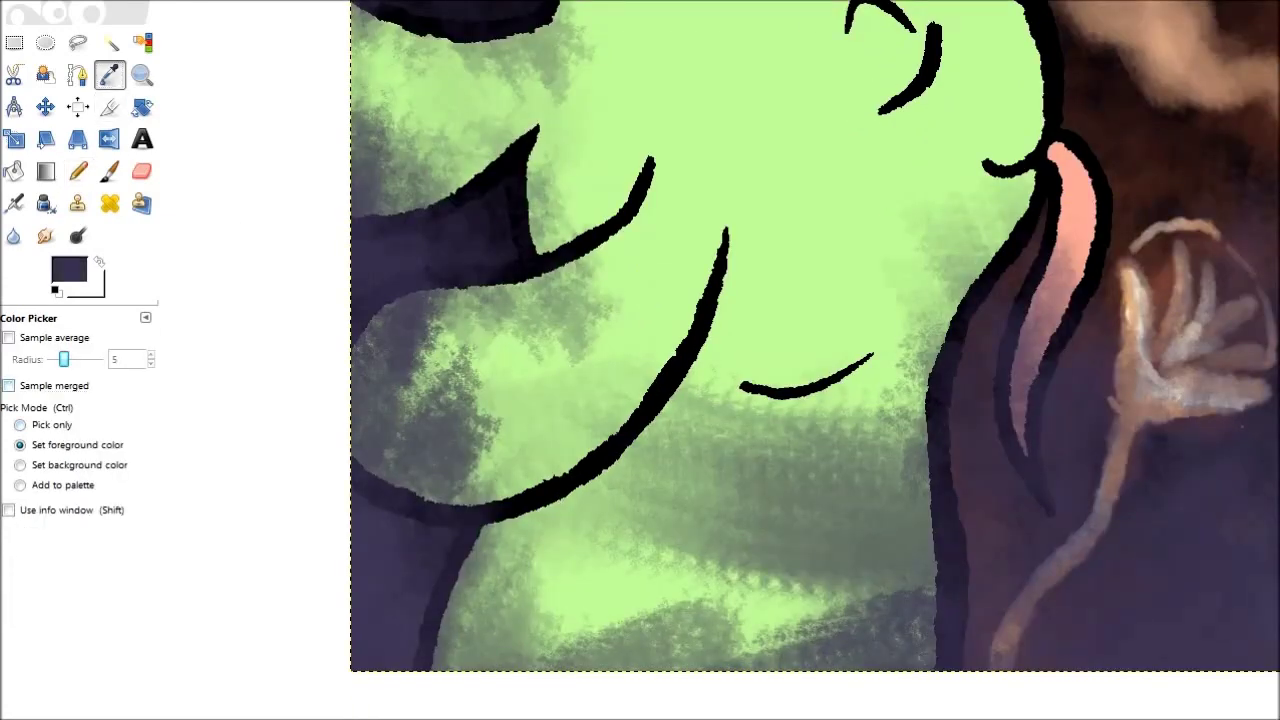
key("p")
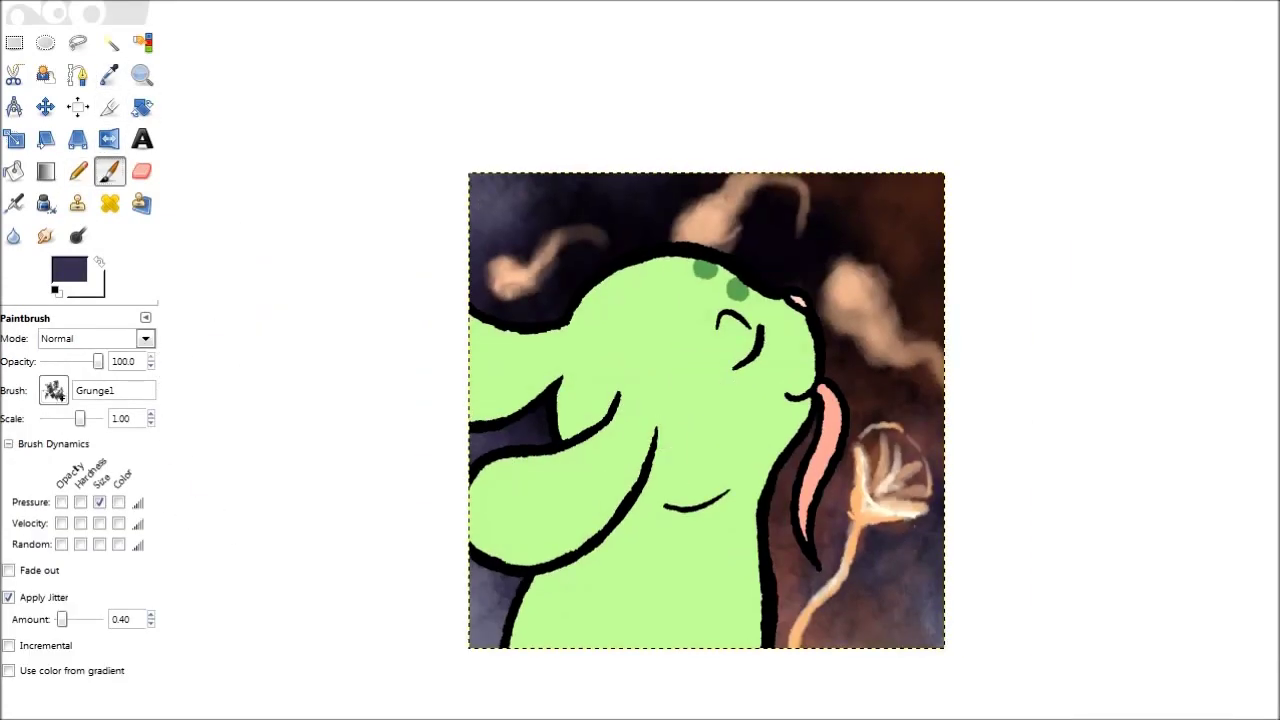
Step: On a new layer, darken the background's edges with a near-black Grunge1 brush at scale 1.00, pressure-controlled opacity and 0.40 jitter
left_click(69, 269)
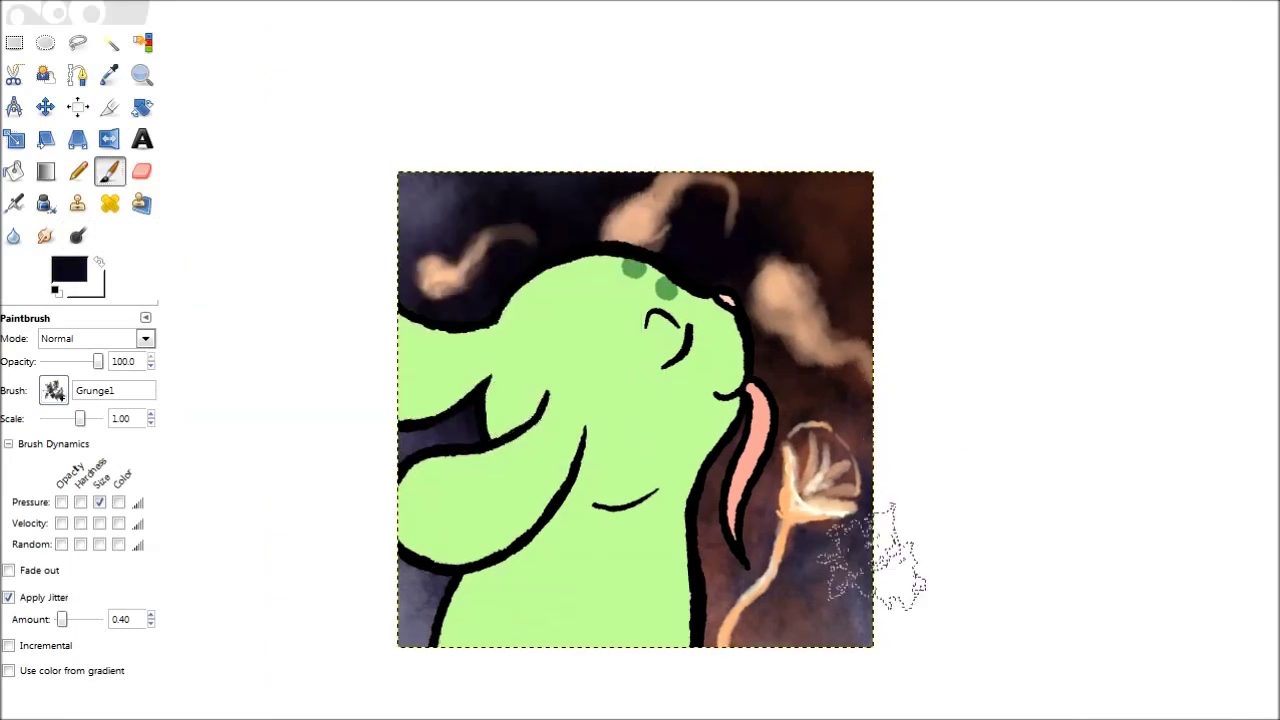
left_click(61, 502)
left_click(99, 502)
key("ctrl+shift+n")
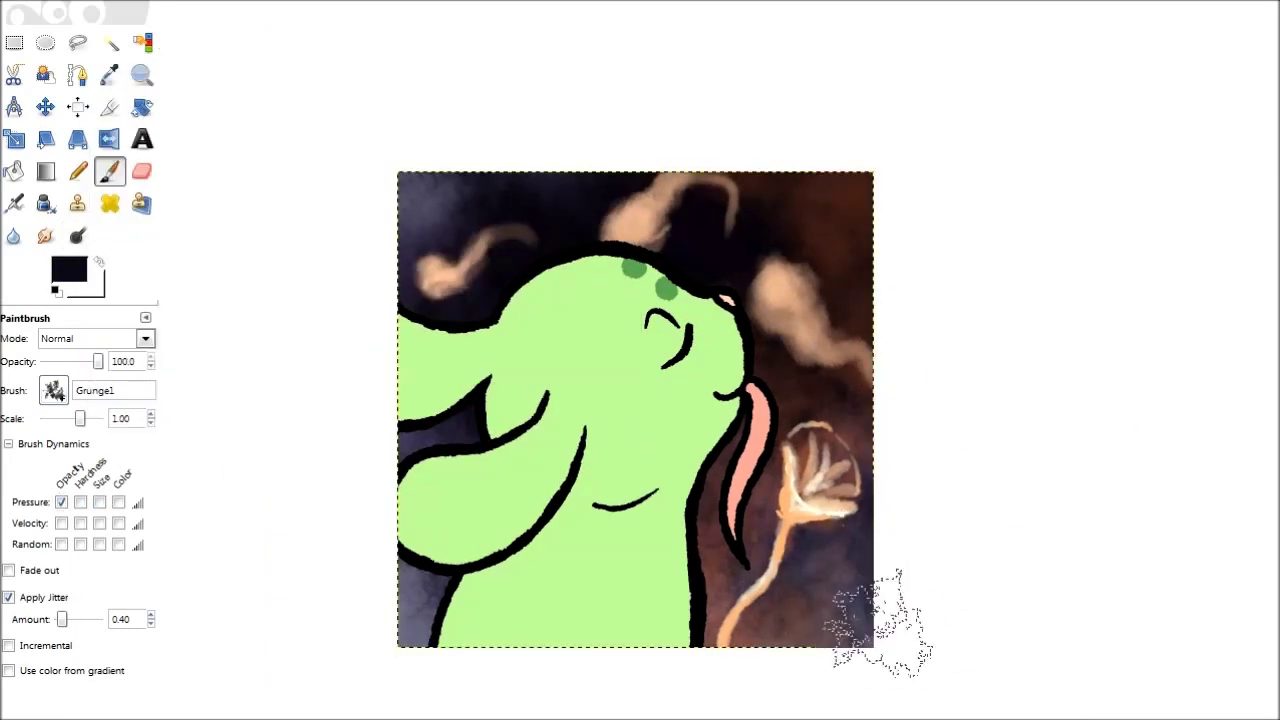
left_click_drag(908, 543, 860, 620)
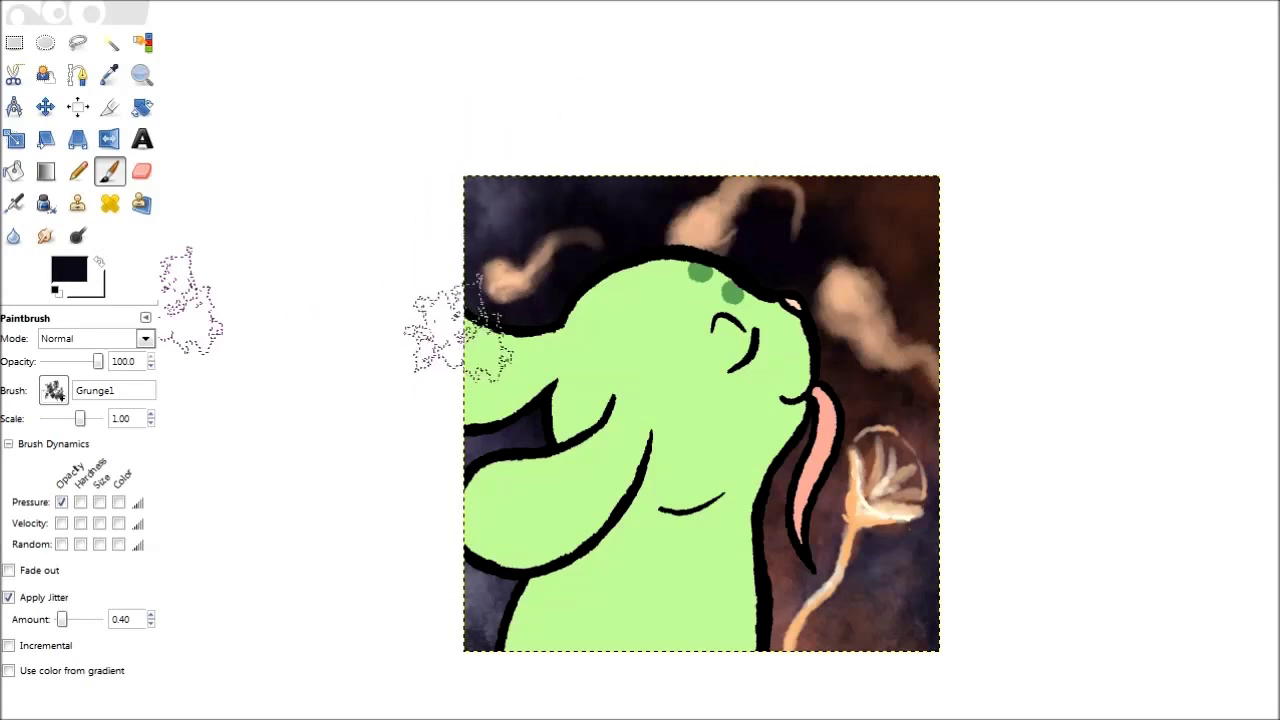
Step: Scale the finished icon image down to 300 pixels wide
scroll(566, 468, "down", 2)
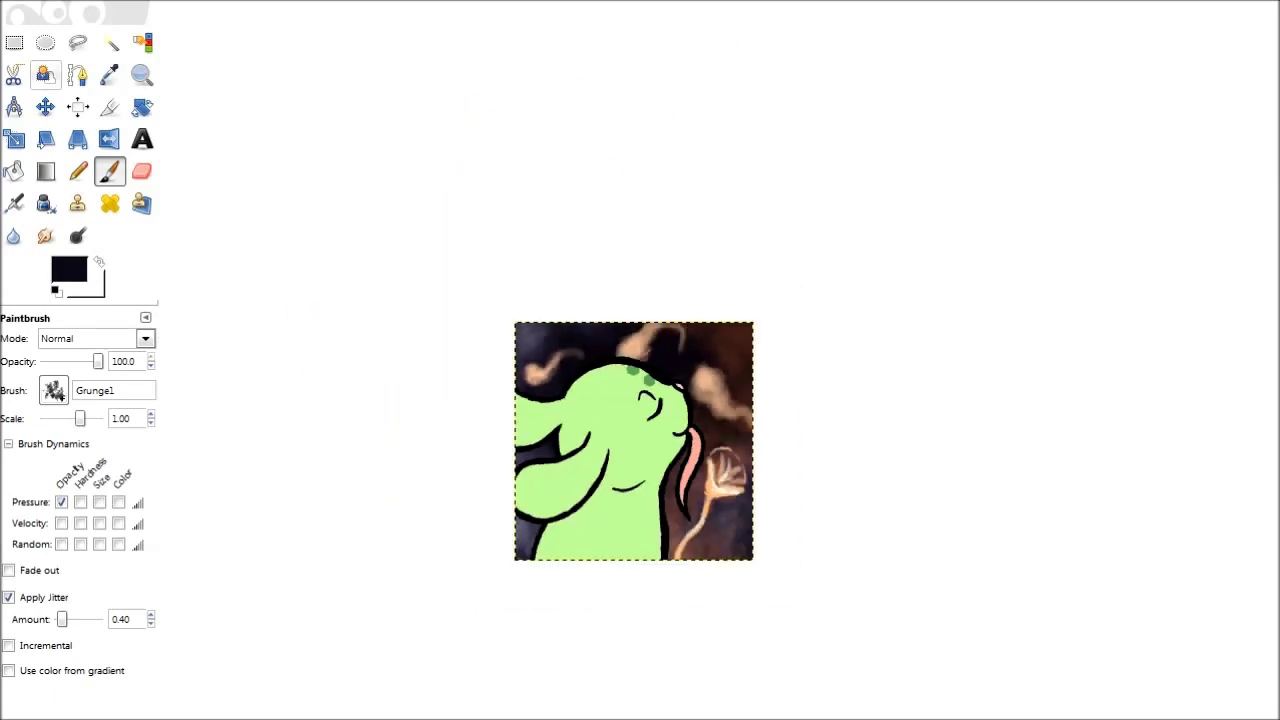
scroll(700, 280, "down", 5)
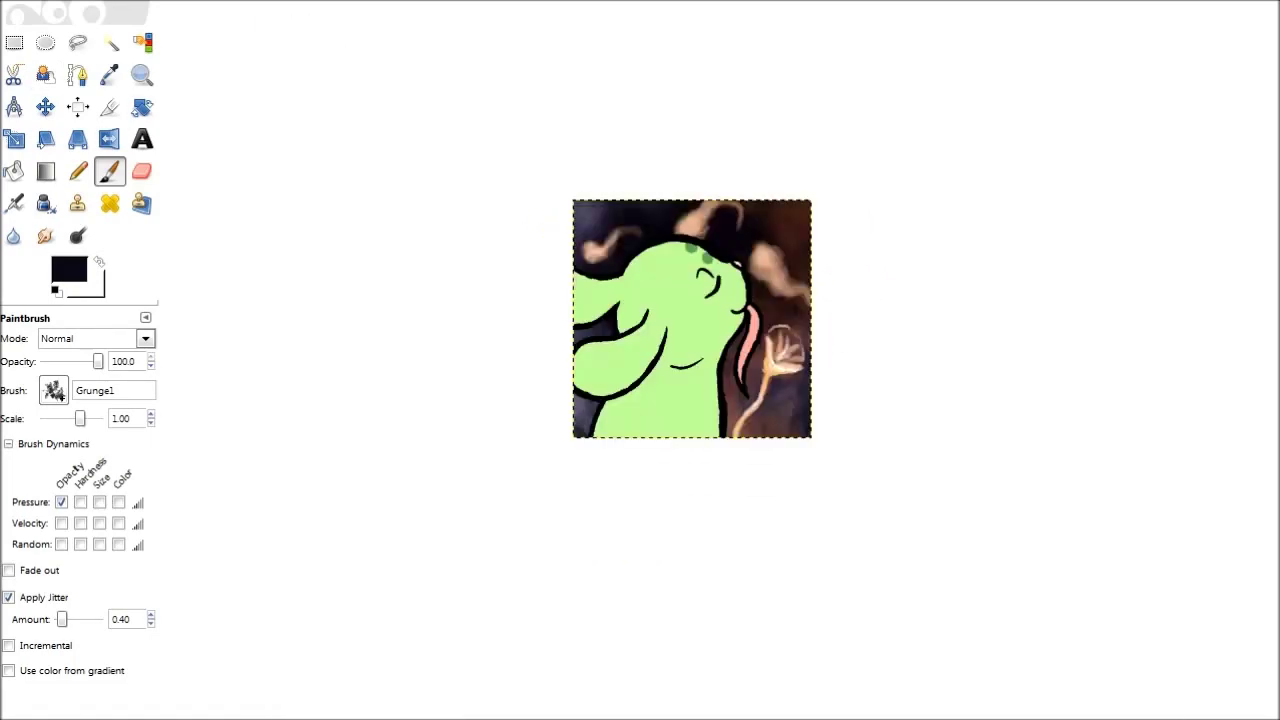
type("300")
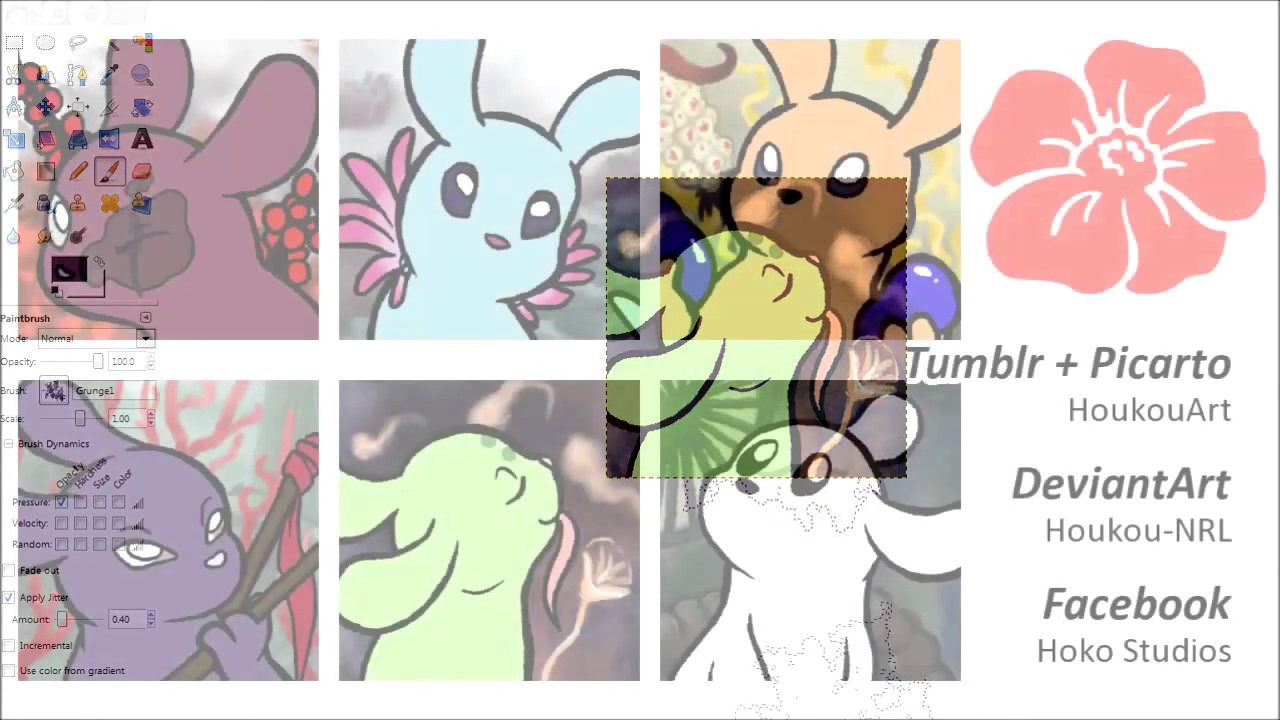